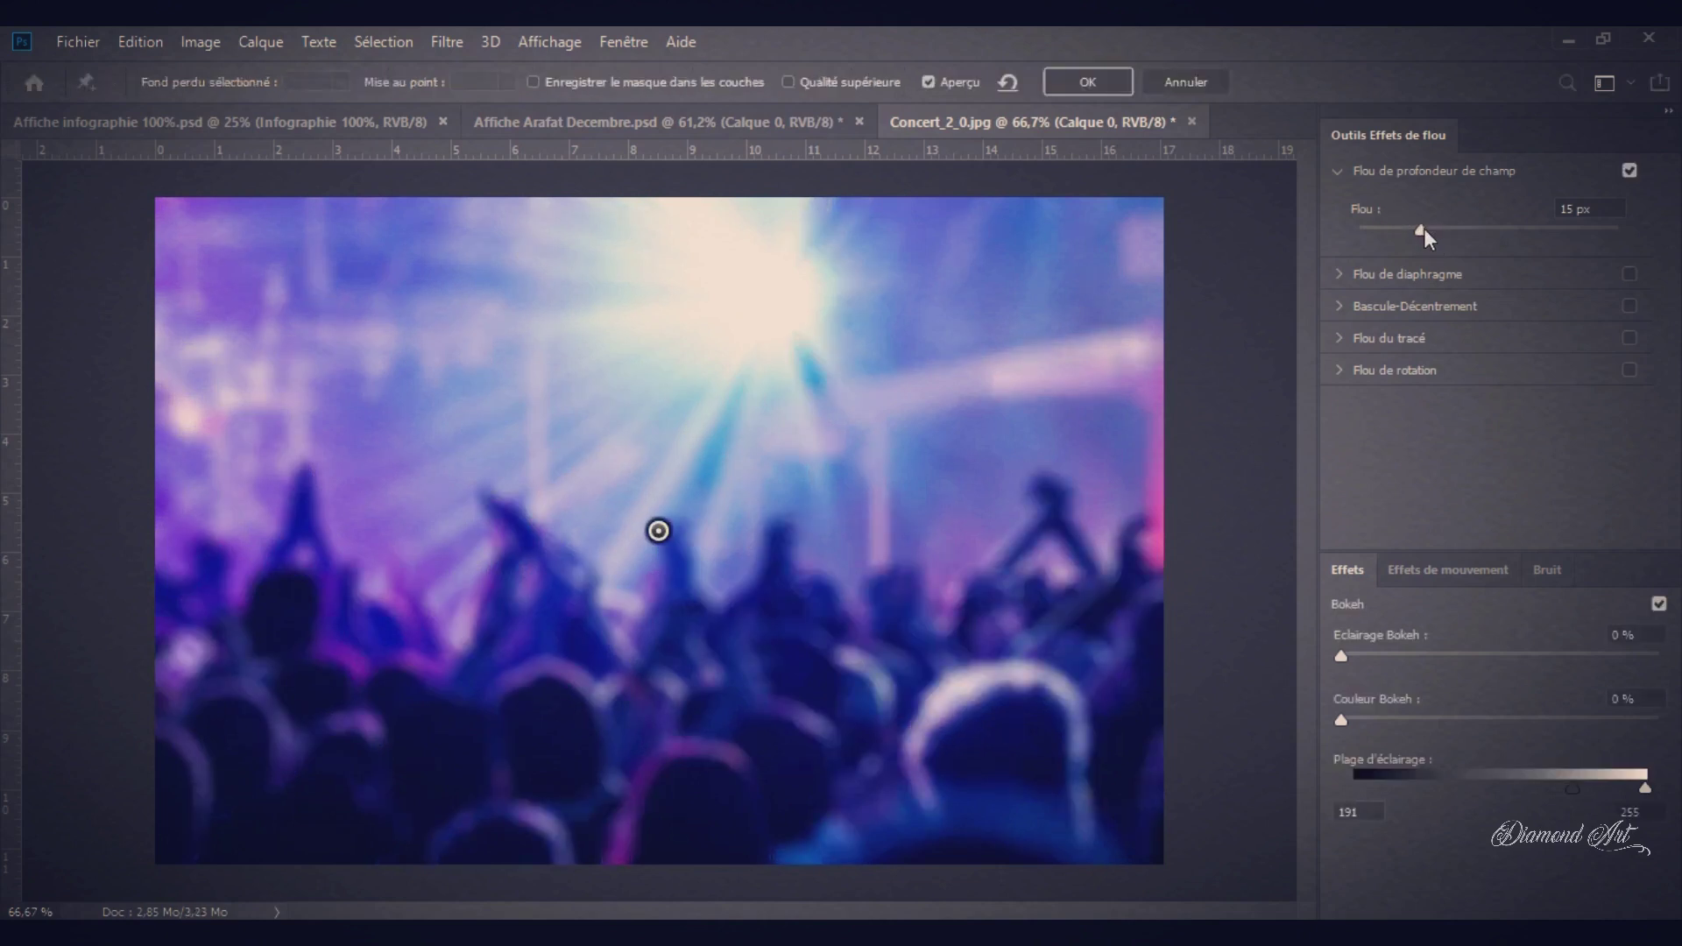
- Apply a 15 px Field Blur to the concert photo
left_click(1422, 228)
left_click_drag(1412, 229, 1421, 229)
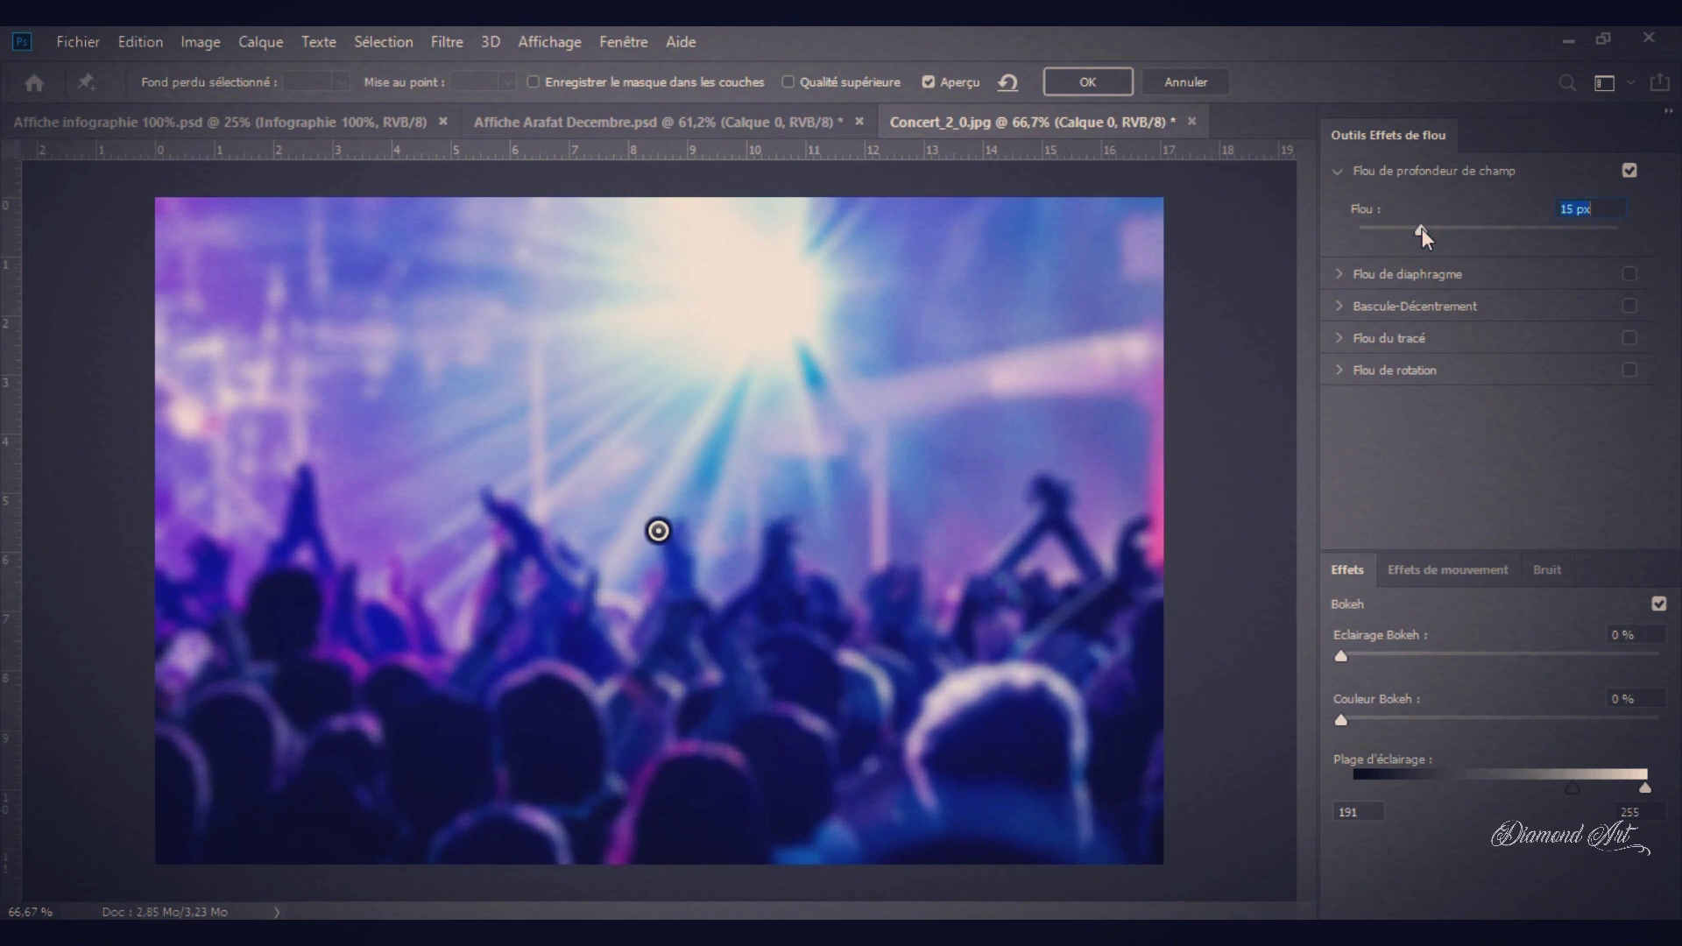
left_click(1121, 86)
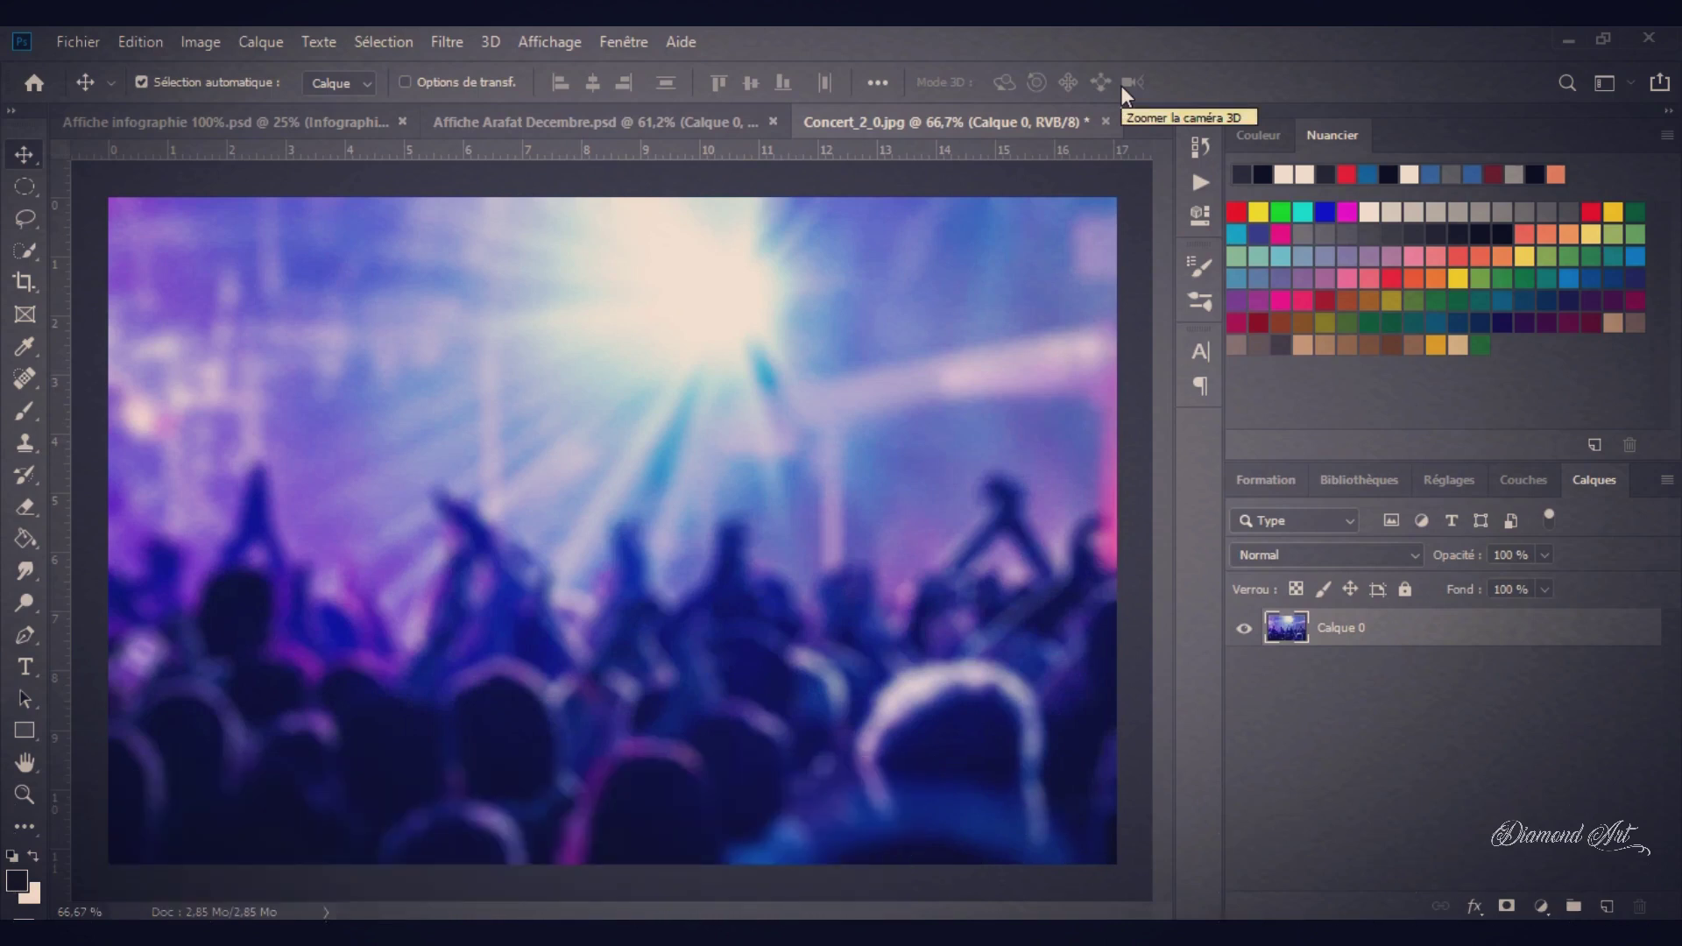
left_click(1541, 905)
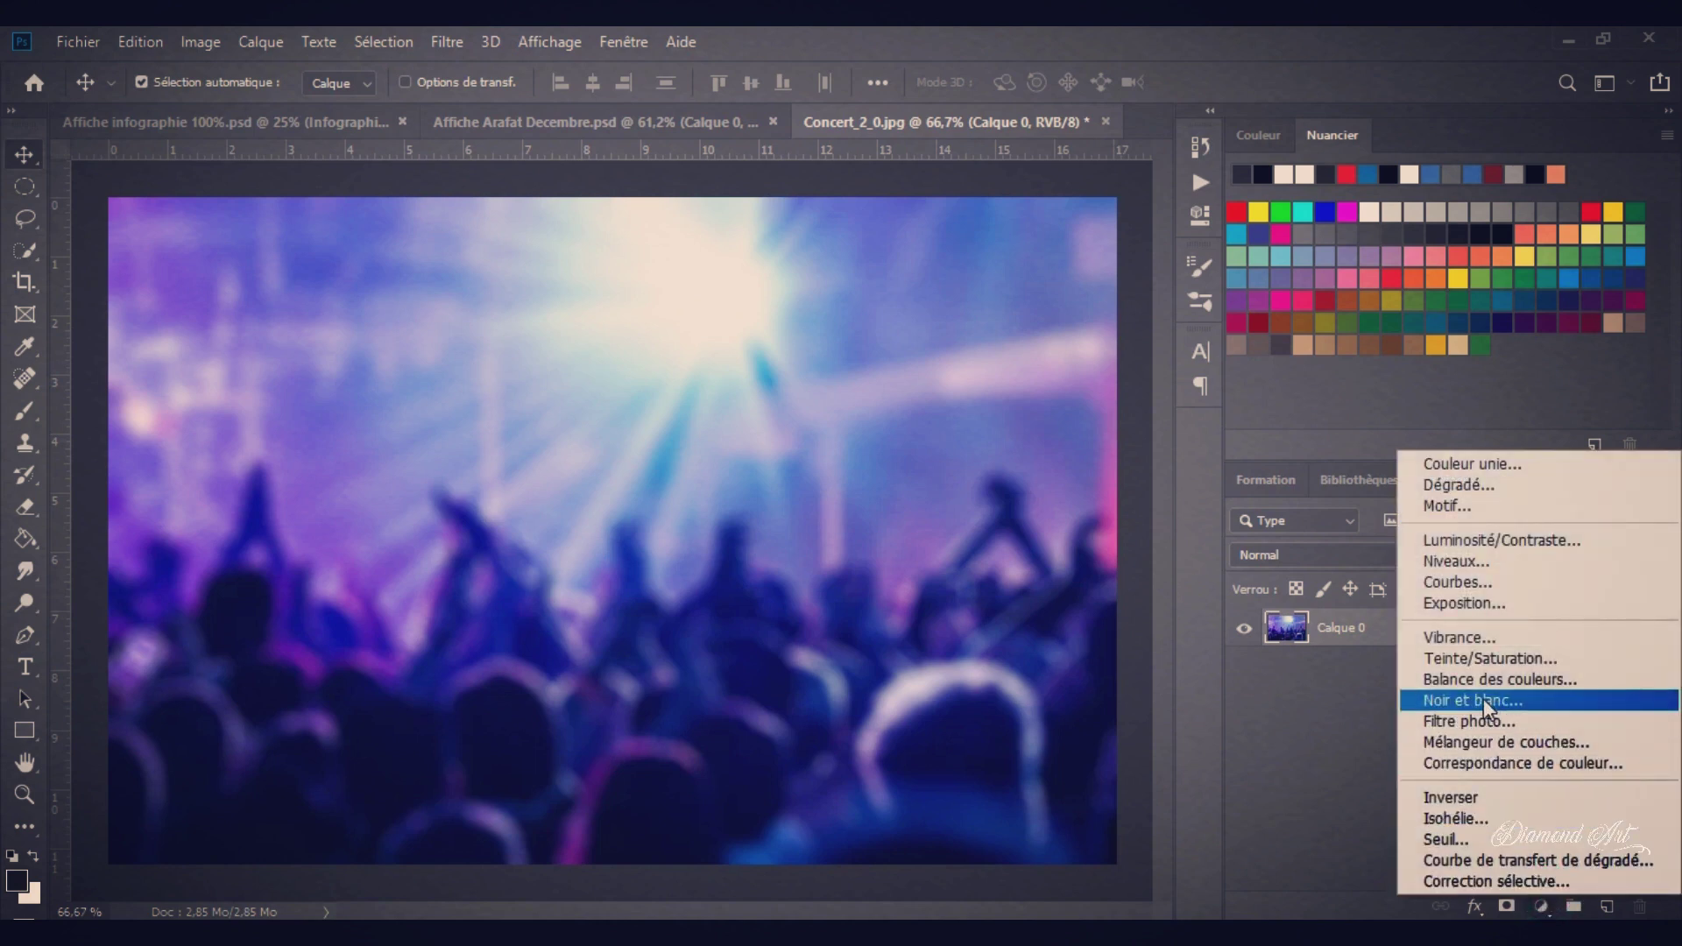
left_click(1458, 503)
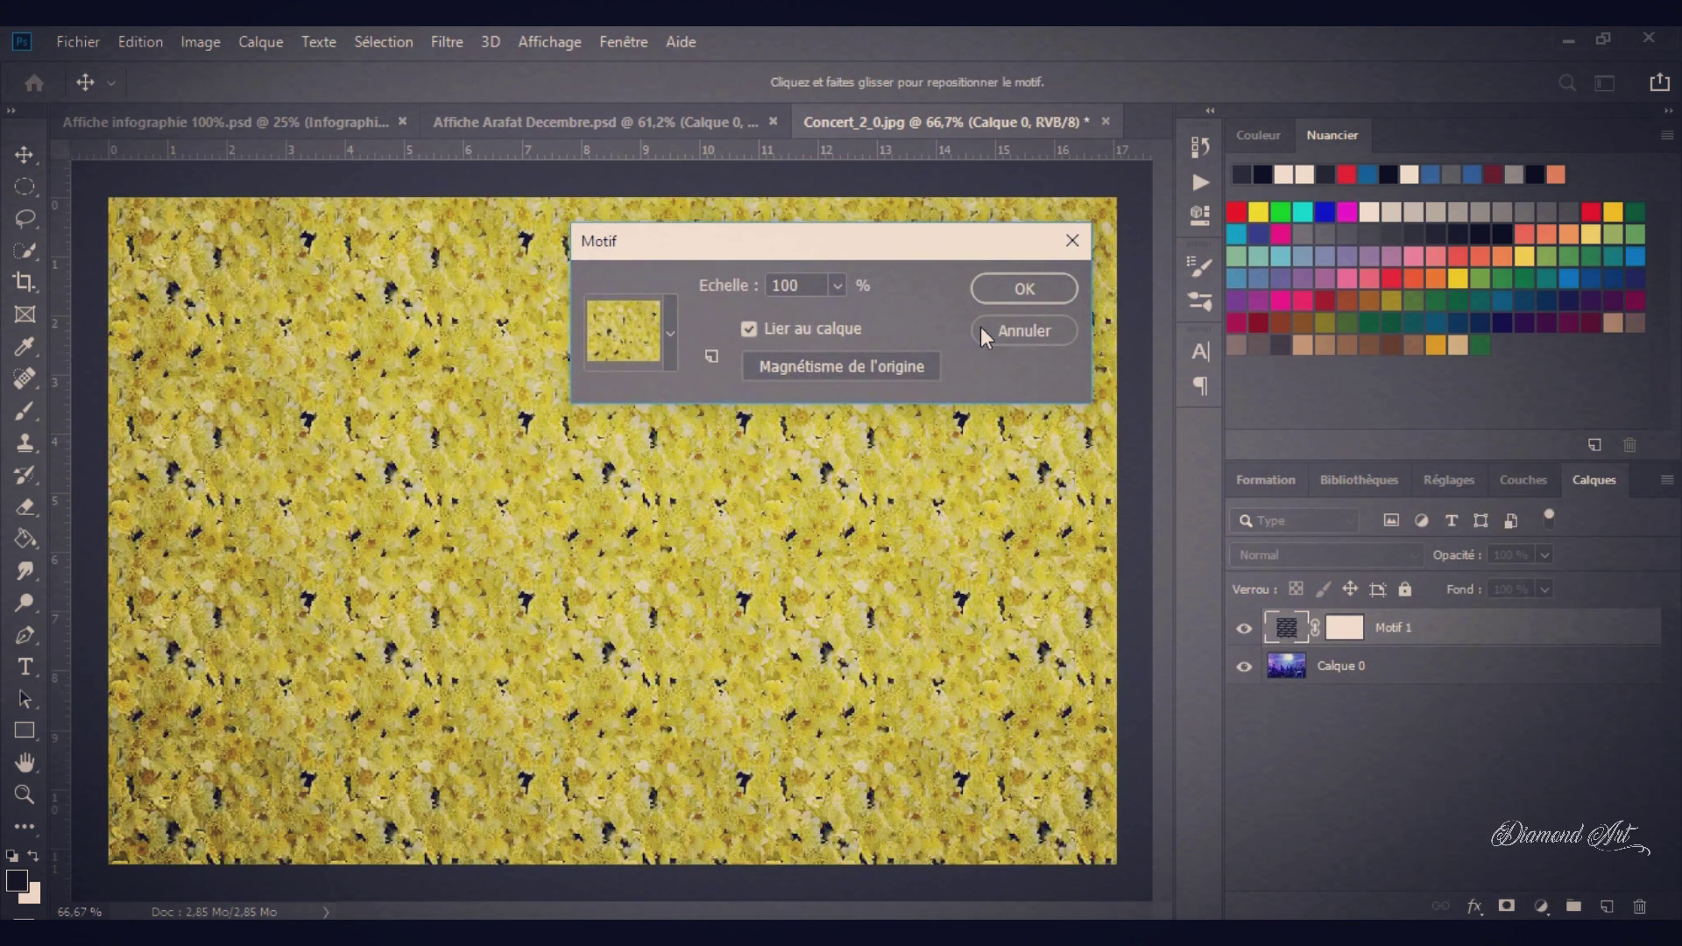
left_click(1021, 330)
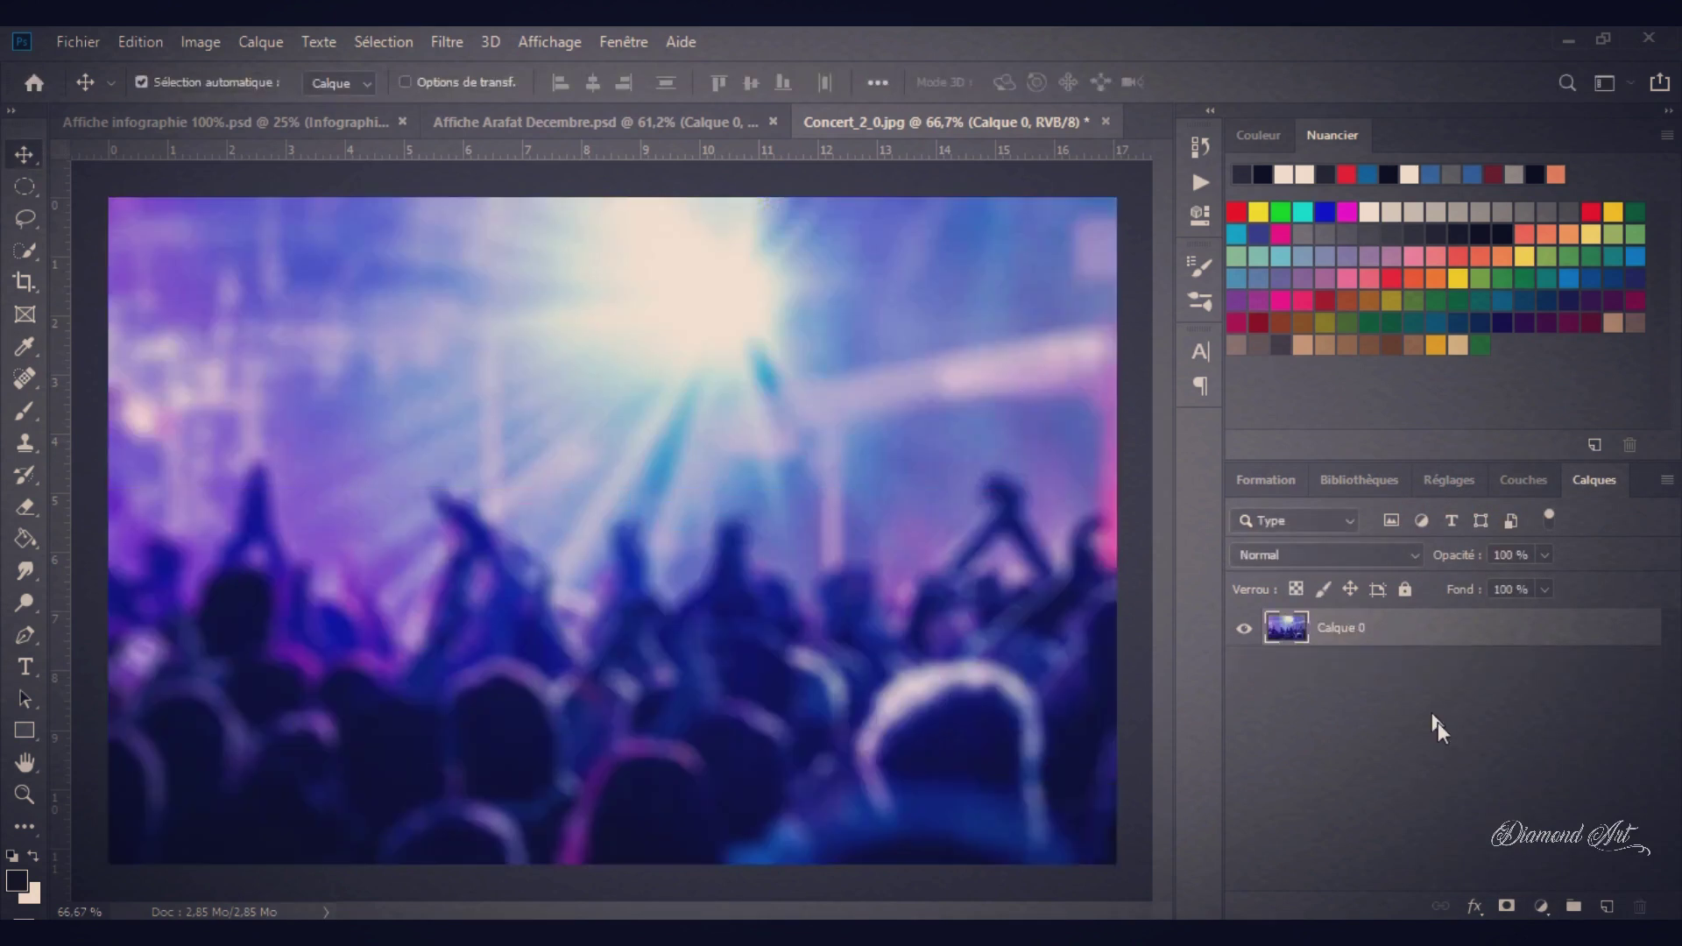
- Add a linear black-to-transparent gradient fill layer at 90° and 100% scale above the concert photo
left_click(1542, 900)
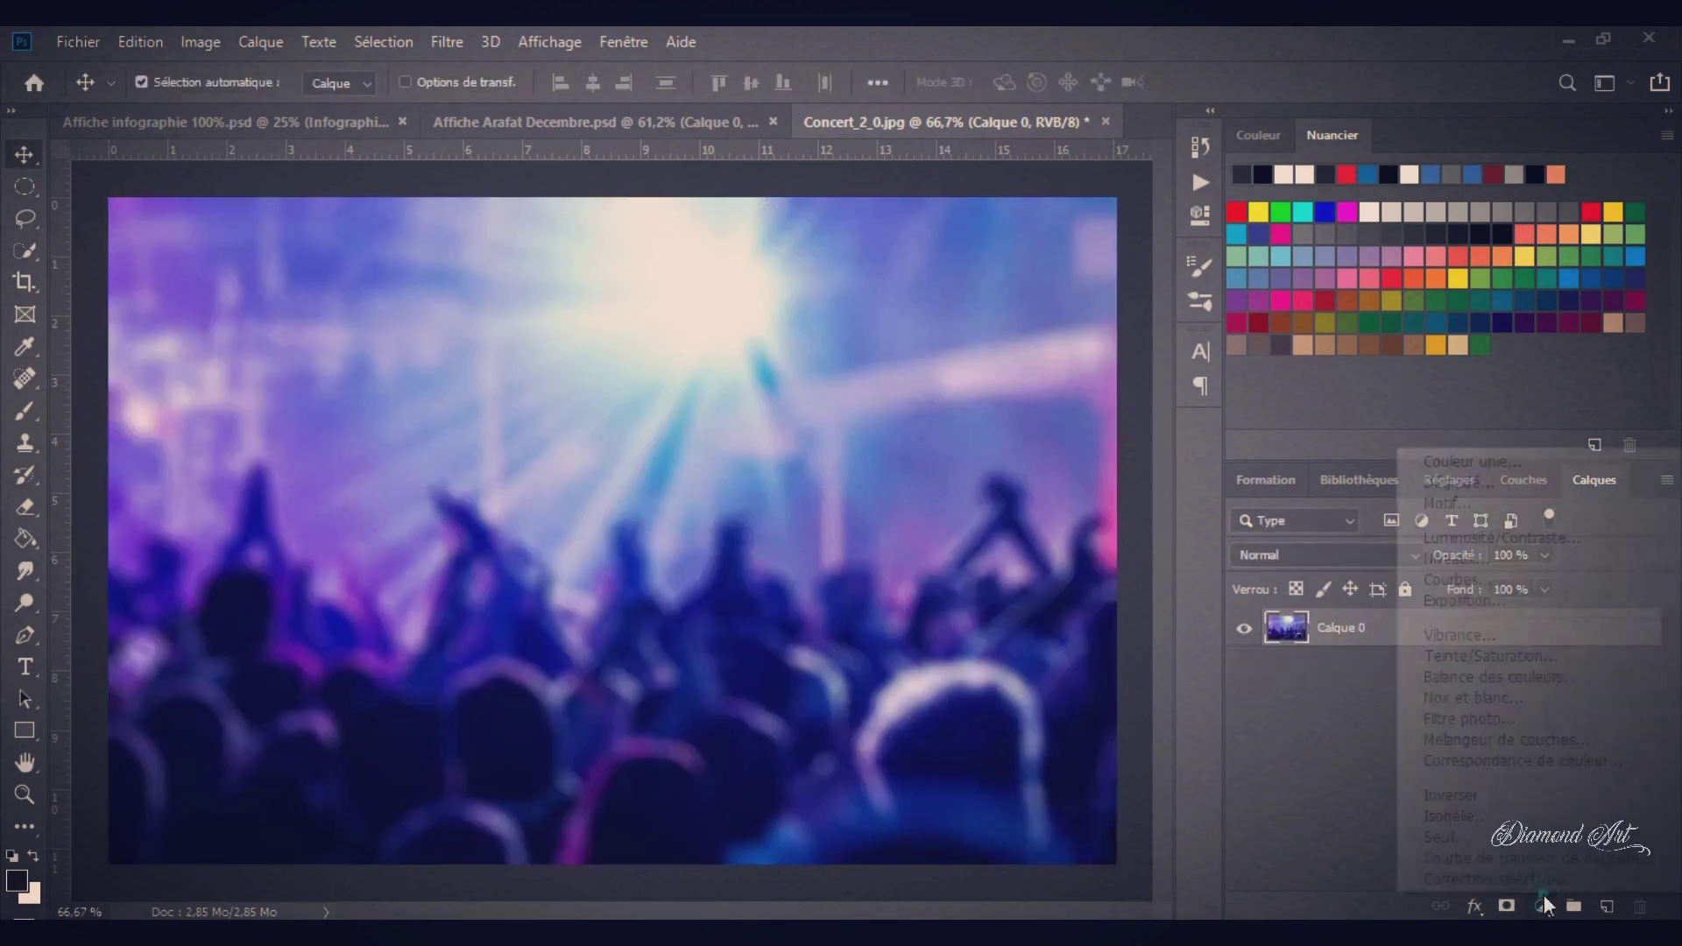
left_click(1485, 490)
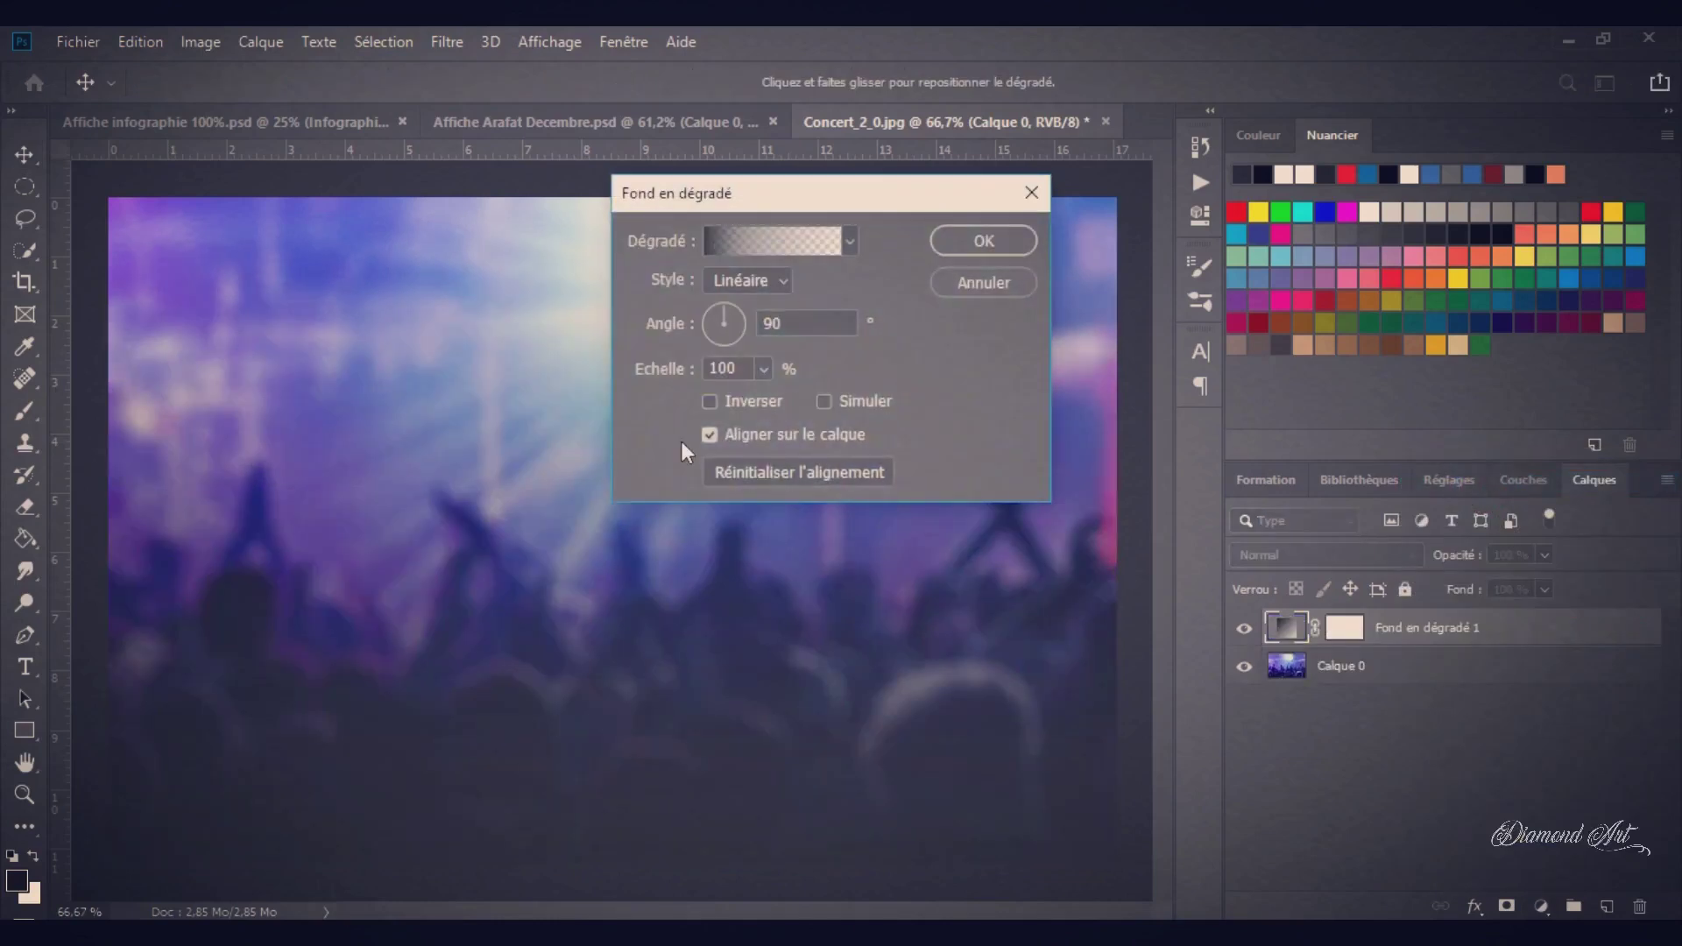
left_click(993, 249)
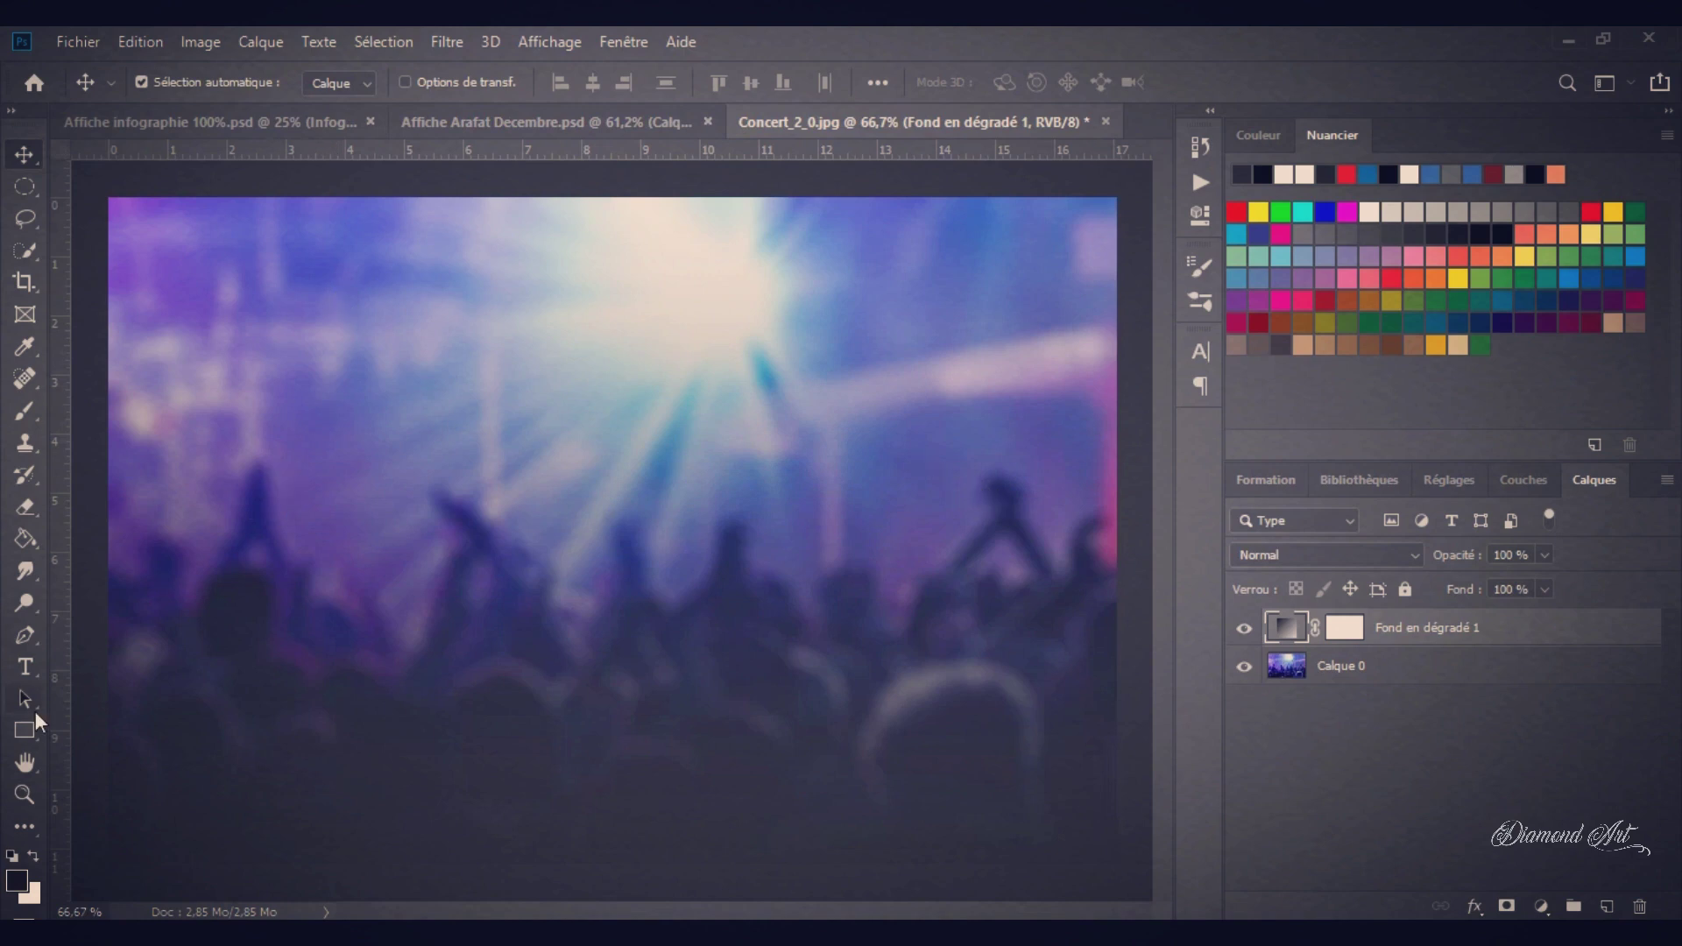
- Add the text "DIAMOND AR RECORDS" in BigNoodleTitling at 28.01 pt along the photo's upper edge, roughly centred
left_click(10, 675)
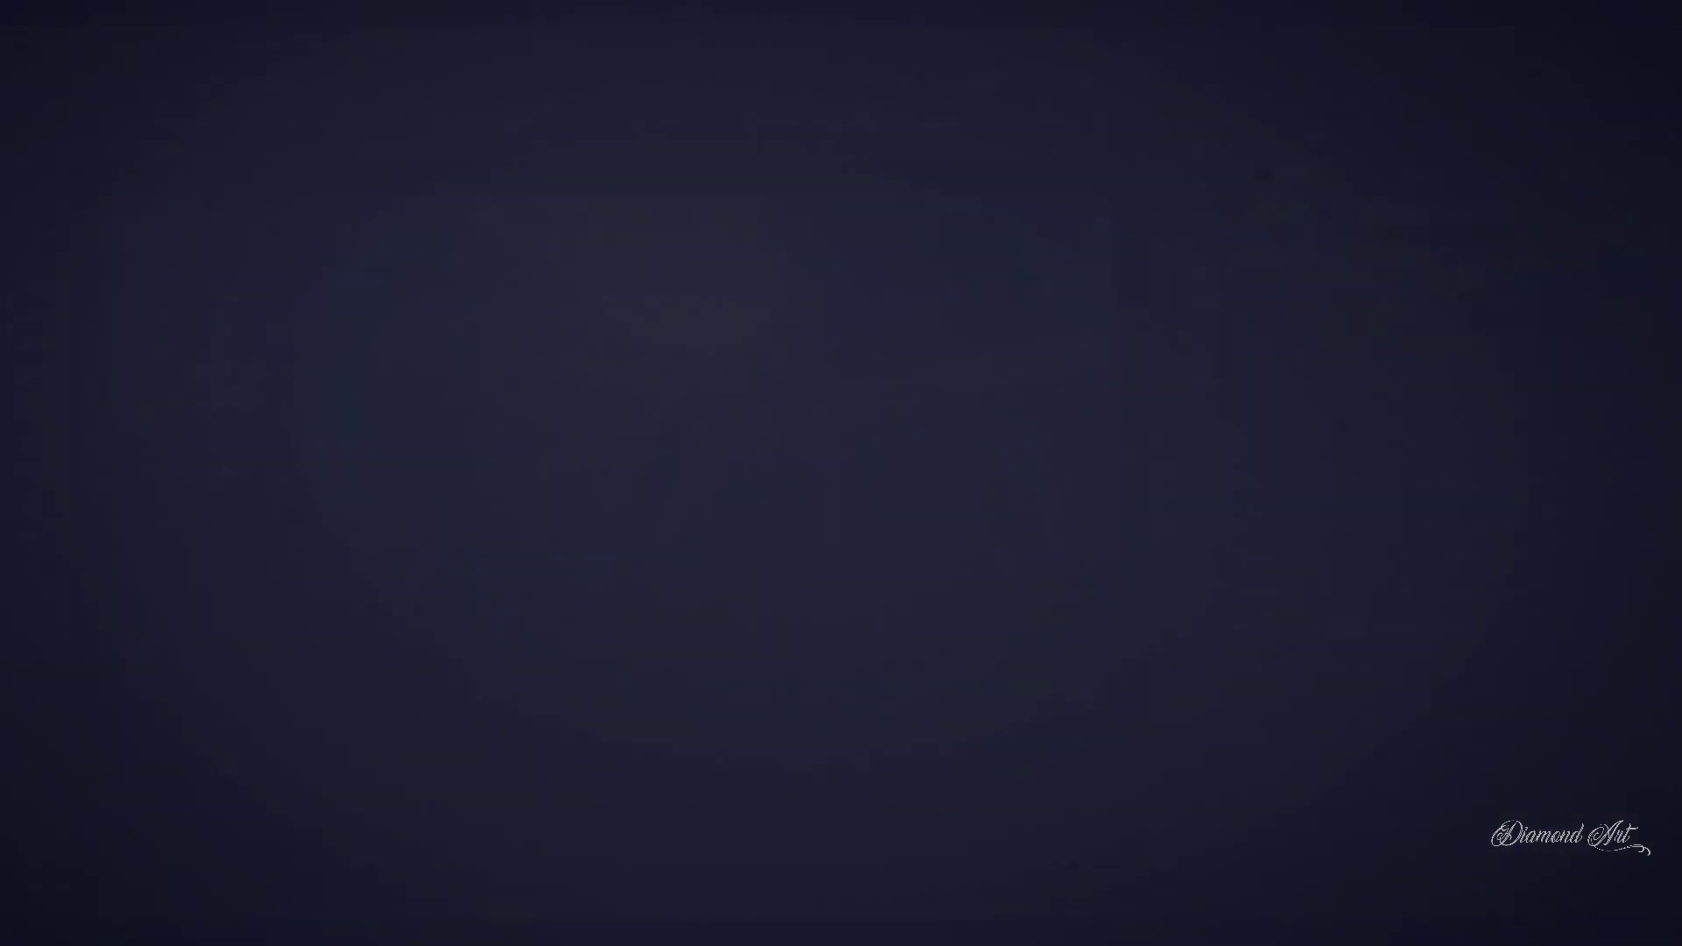
left_click(544, 212)
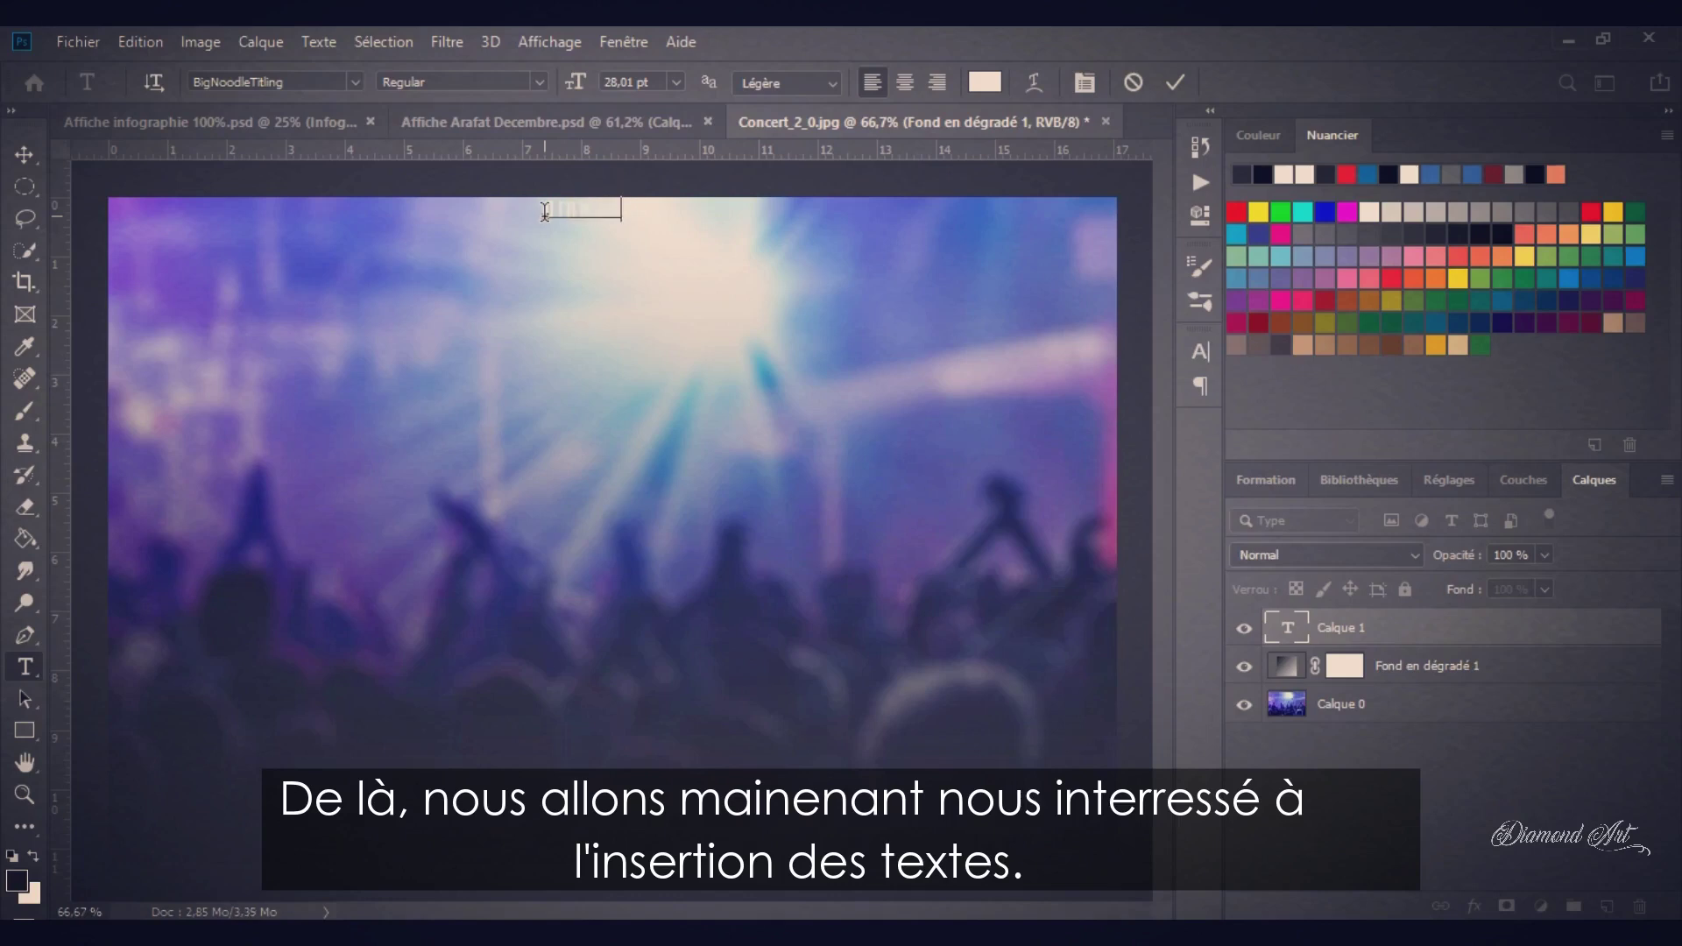
key("BackSpace")
key("BackSpace")
key("BackSpace")
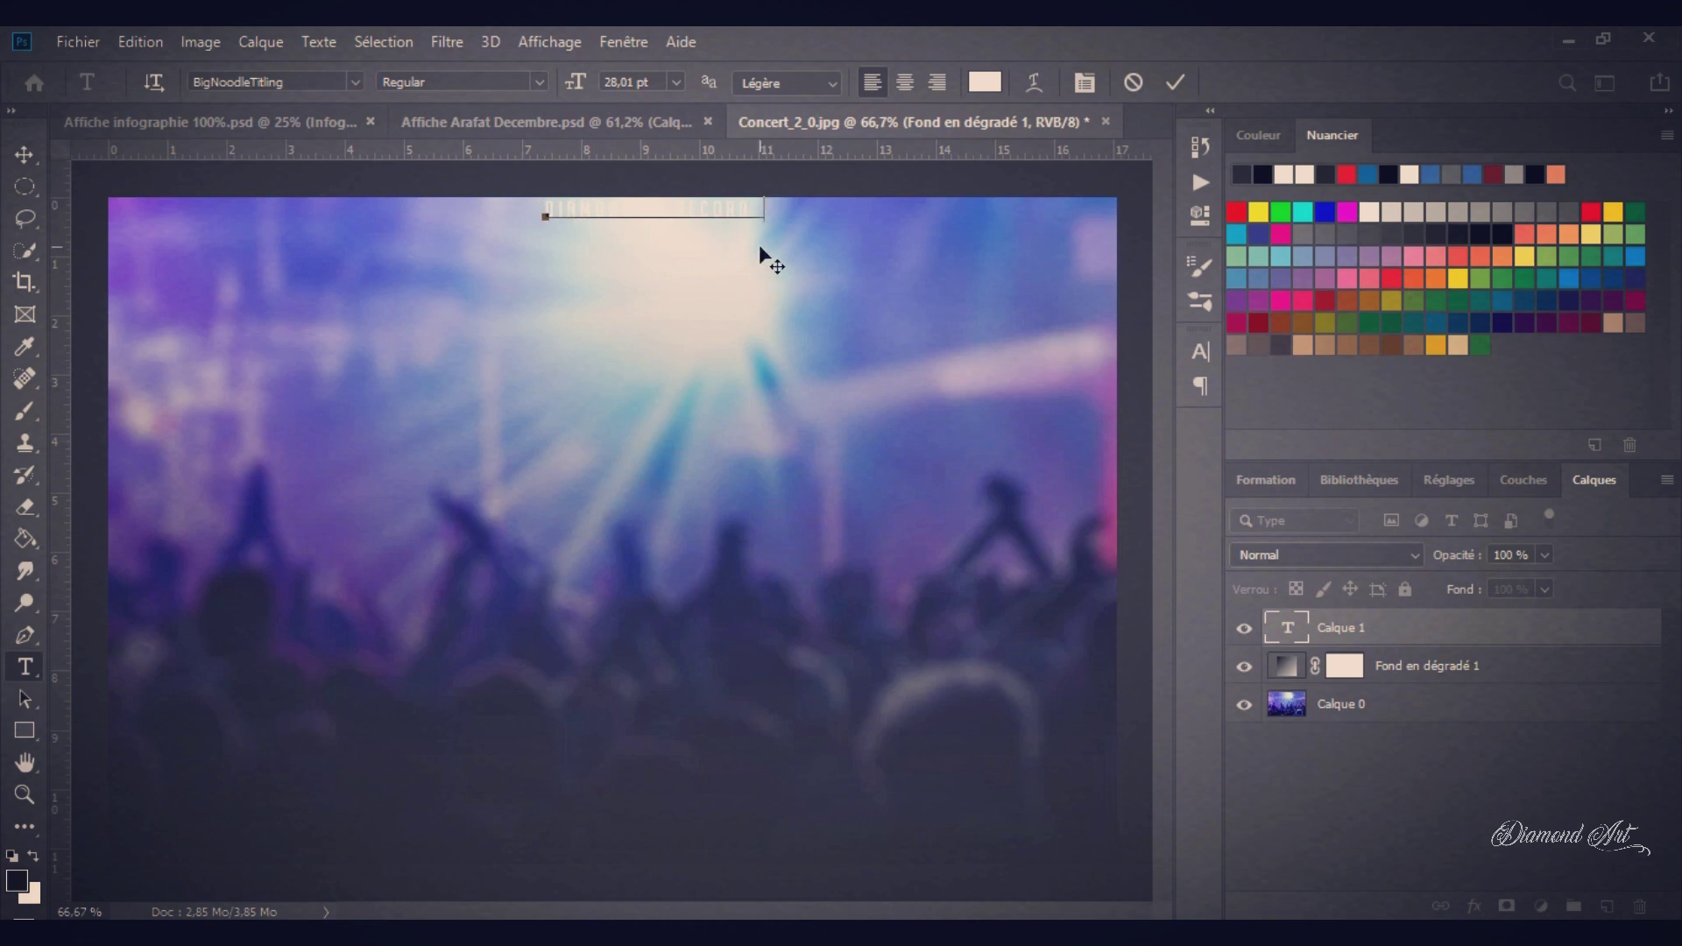
left_click_drag(758, 247, 728, 242)
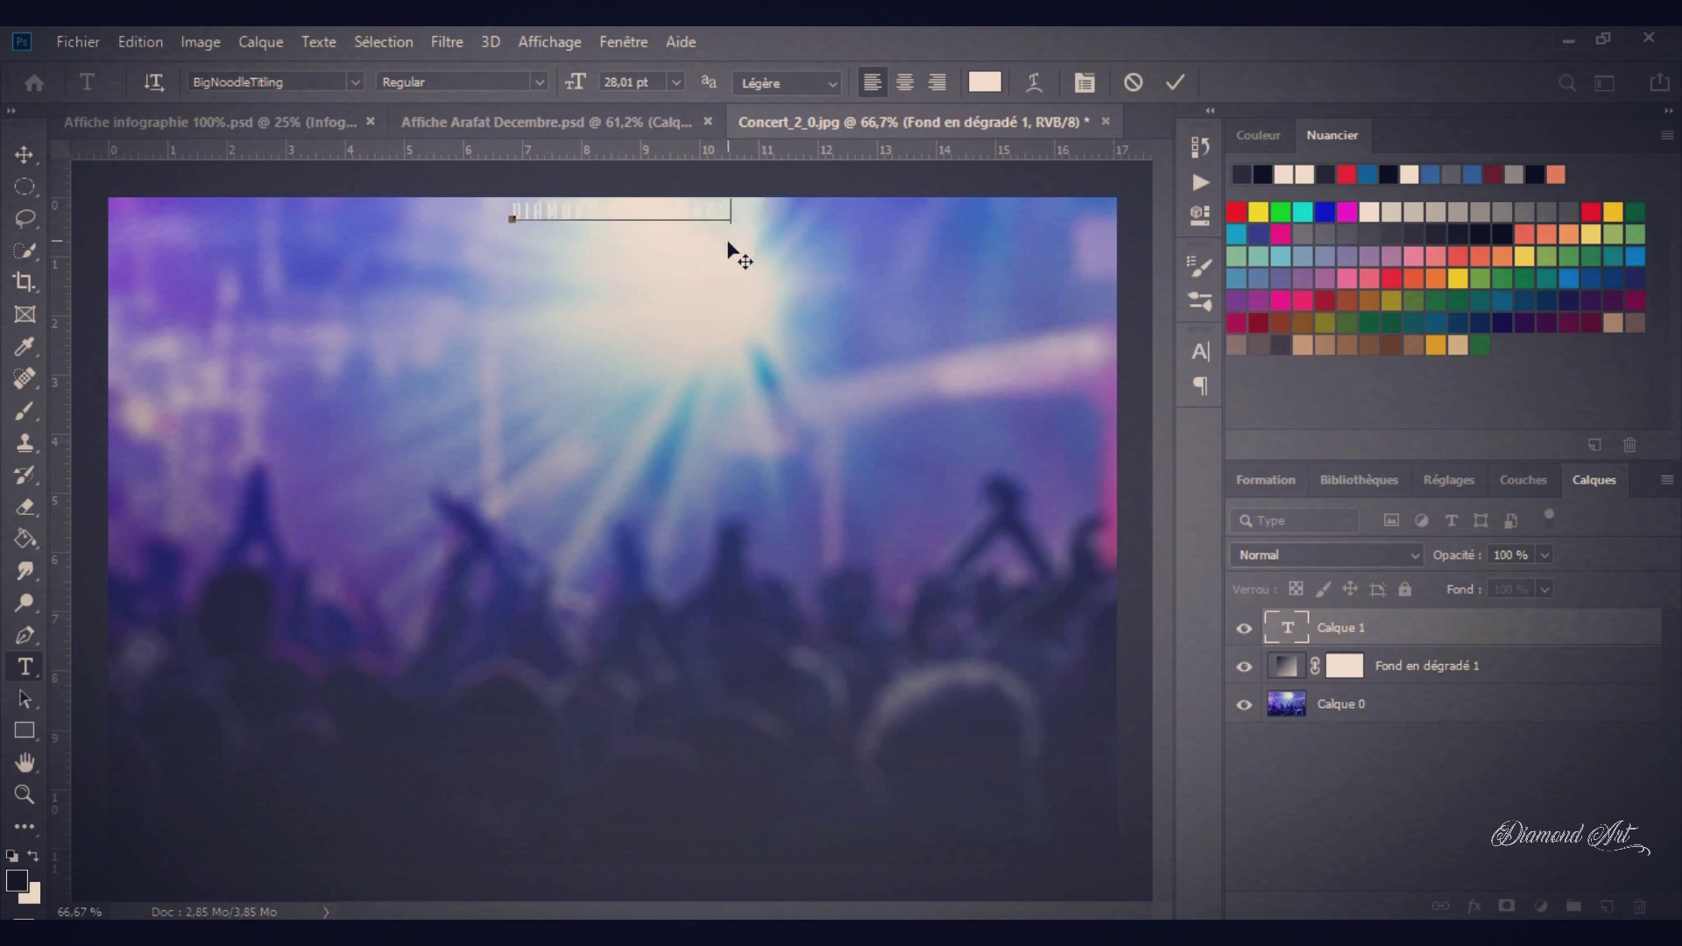
key("ctrl+a")
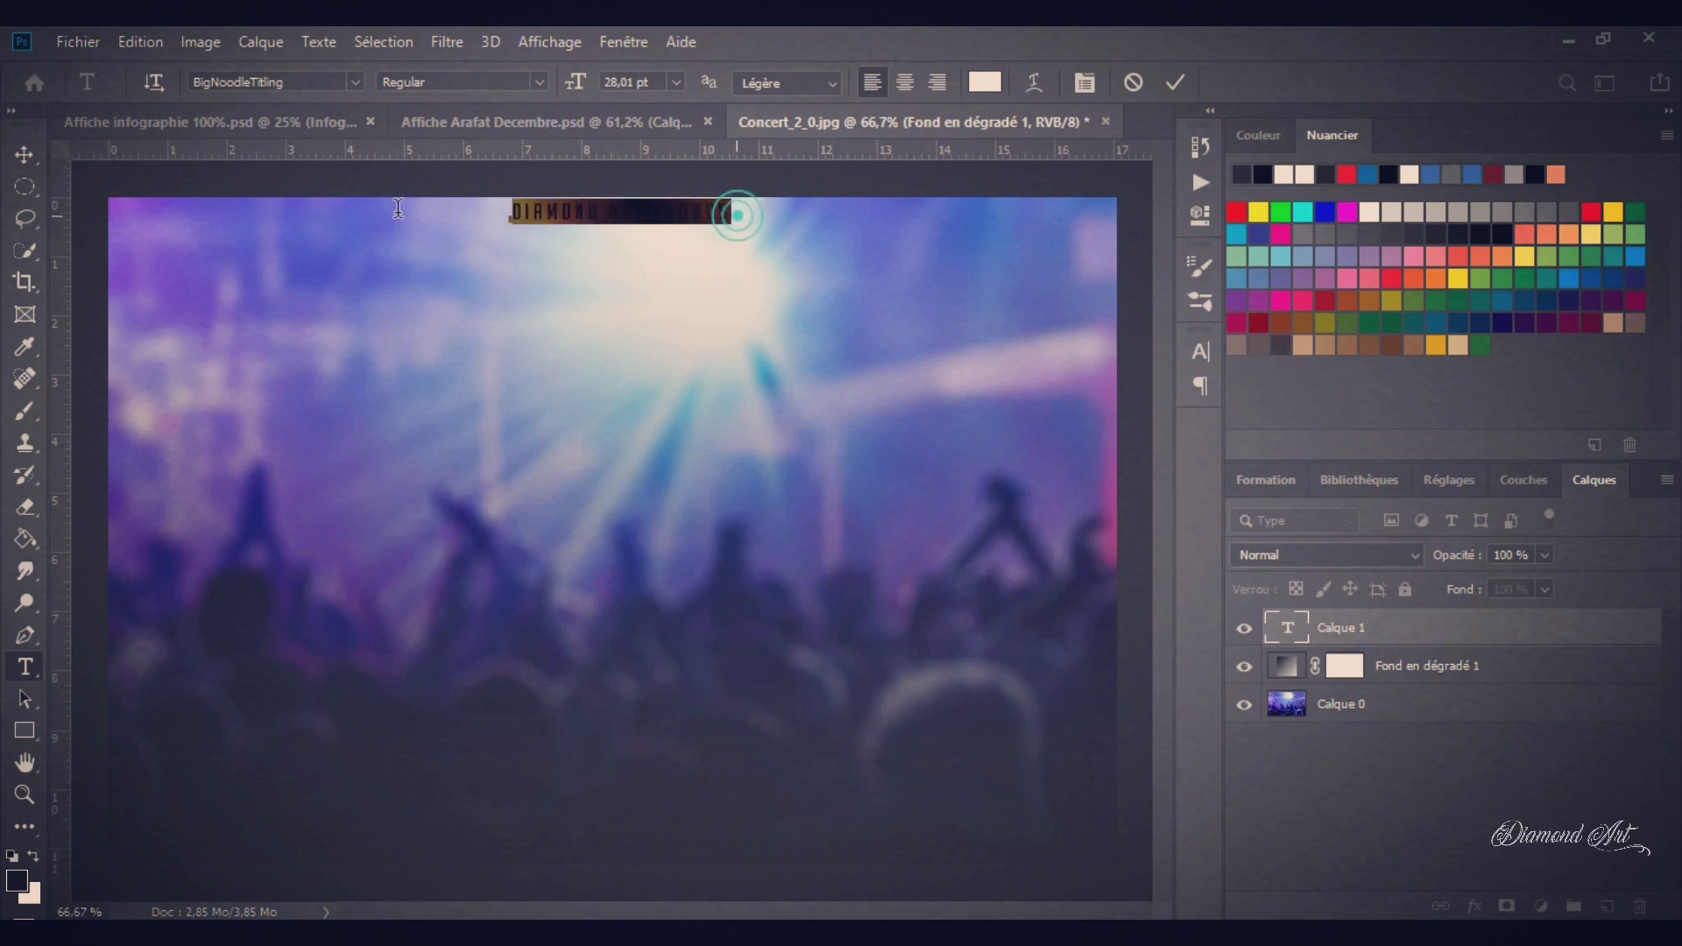
left_click(1180, 79)
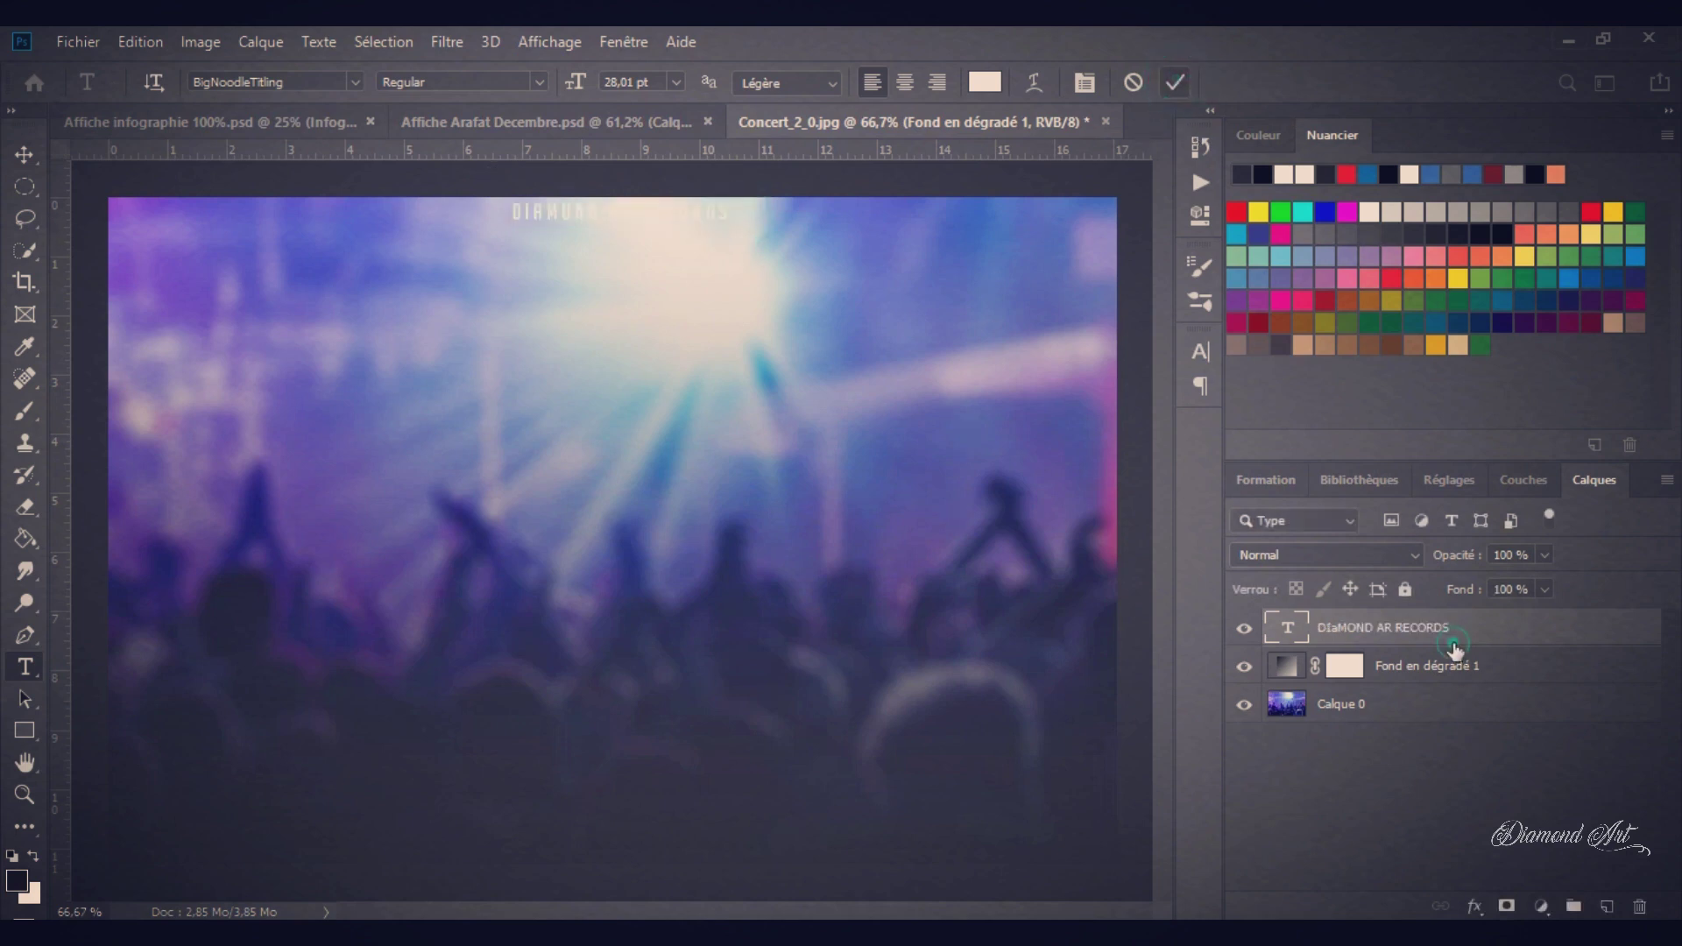
- Give the DIAMOND AR RECORDS text a drop shadow with 5 px distance and 7 px size, plus Bevel & Emboss
left_click(1451, 636)
double_click(1451, 639)
left_click(1479, 641)
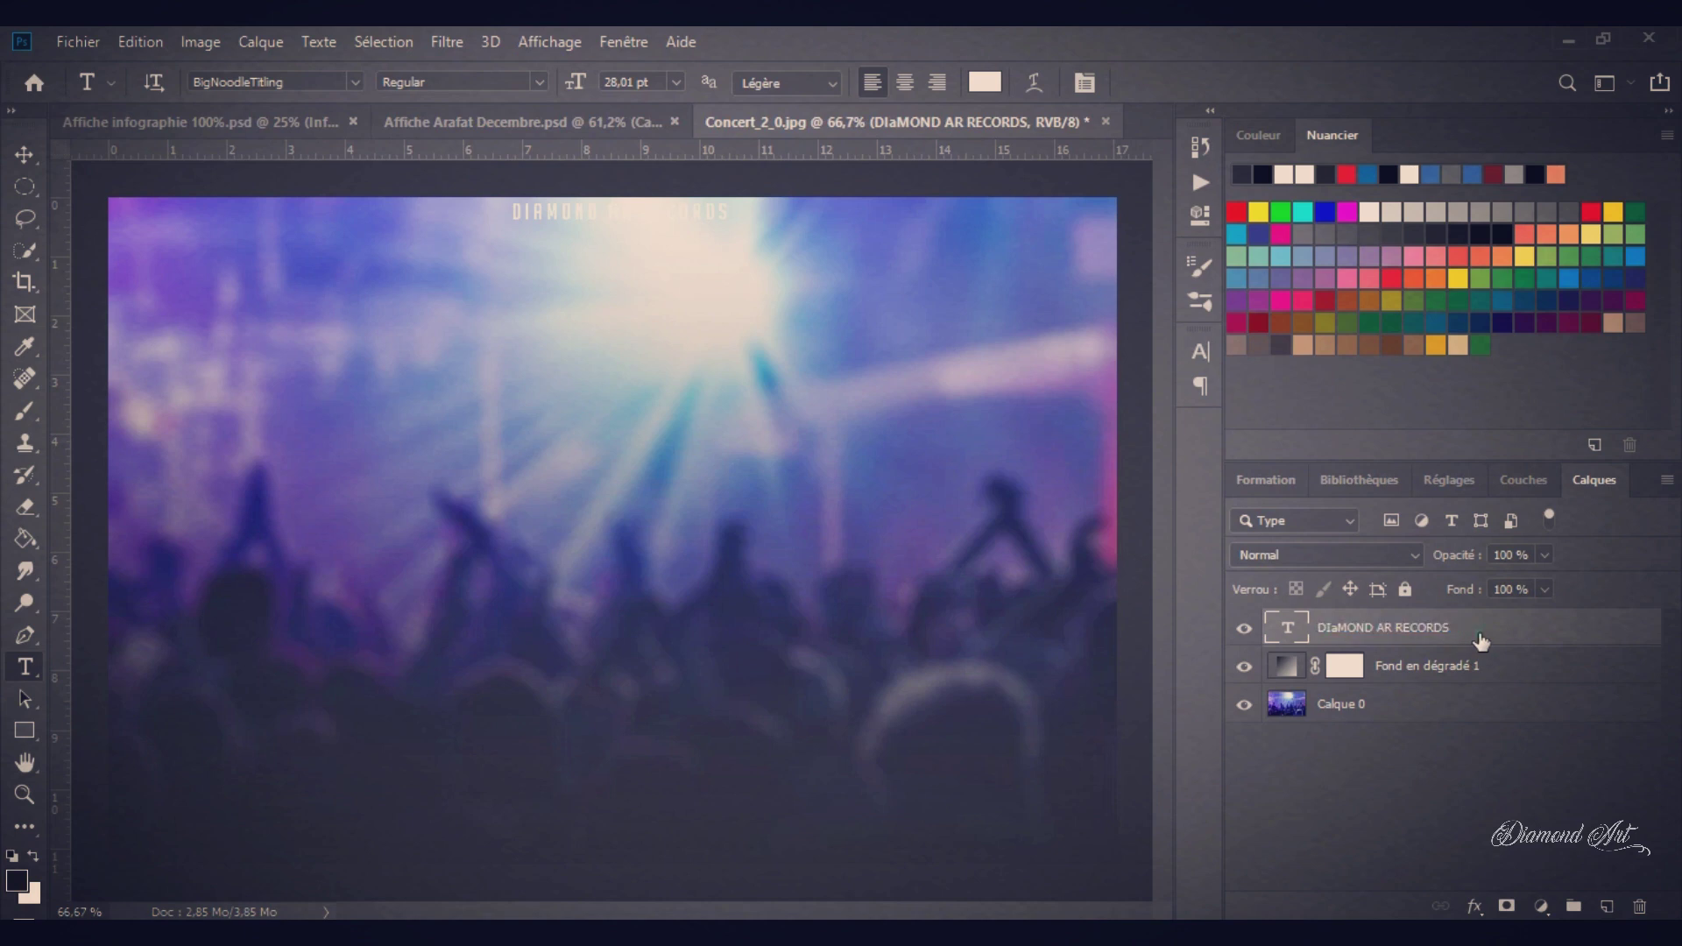
key("h")
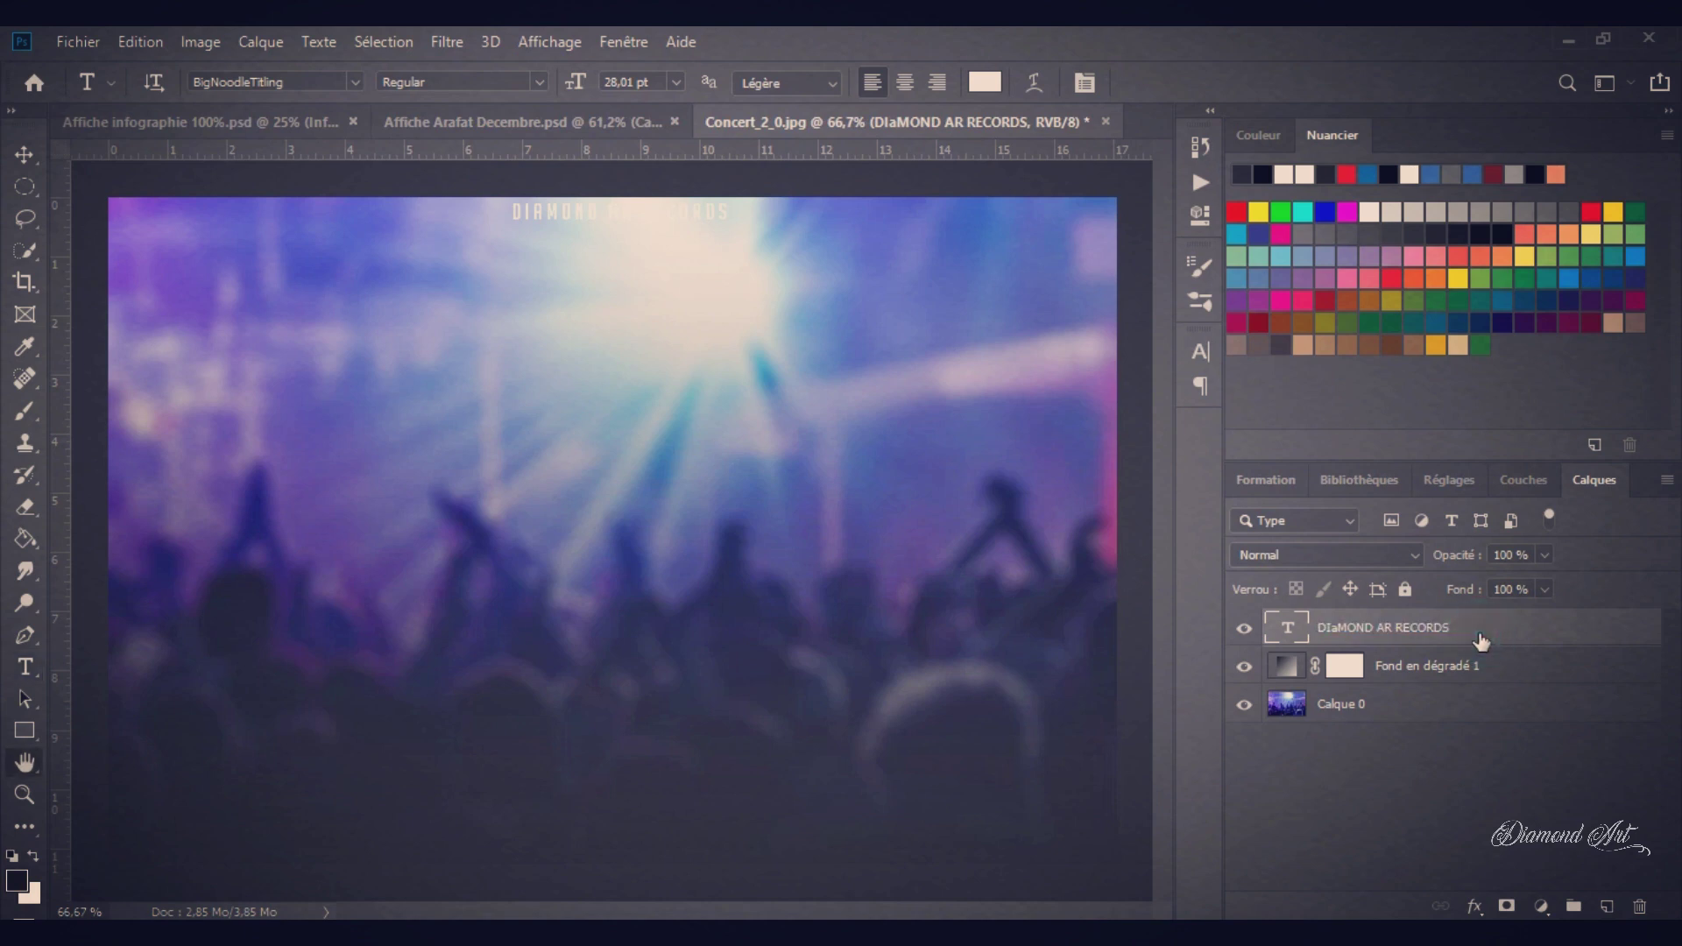
double_click(1480, 641)
left_click(659, 727)
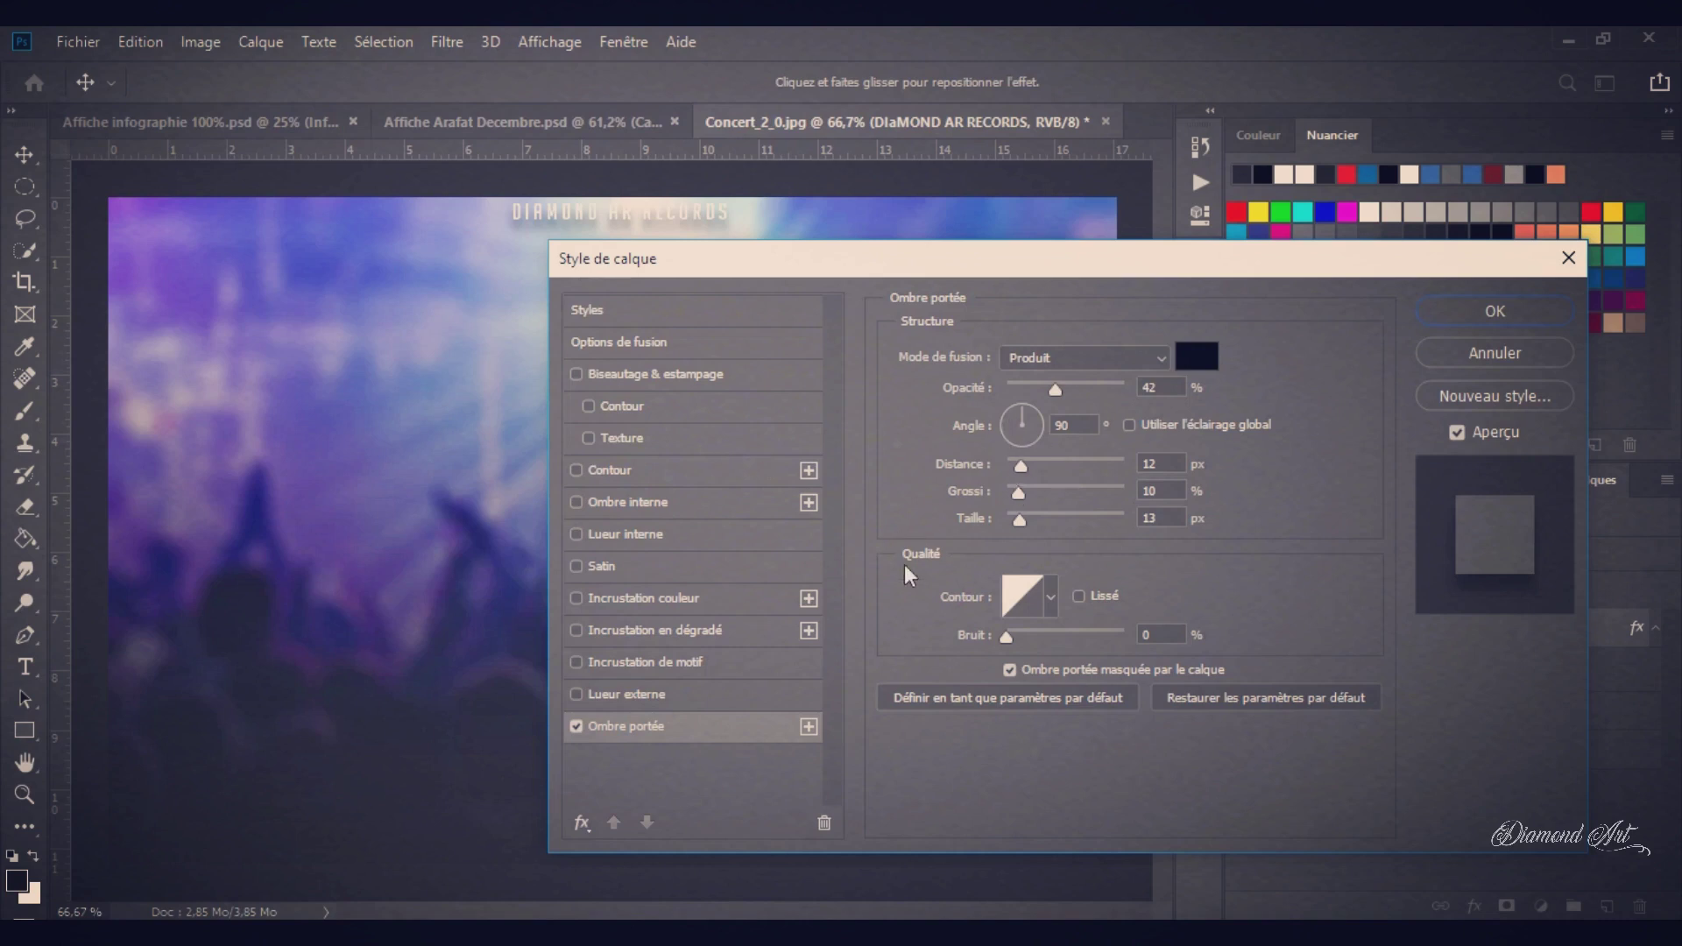
mouse_move(1023, 465)
left_mouse_down()
mouse_move(1016, 519)
mouse_move(1012, 466)
left_mouse_up()
left_click(1016, 464)
left_click(576, 374)
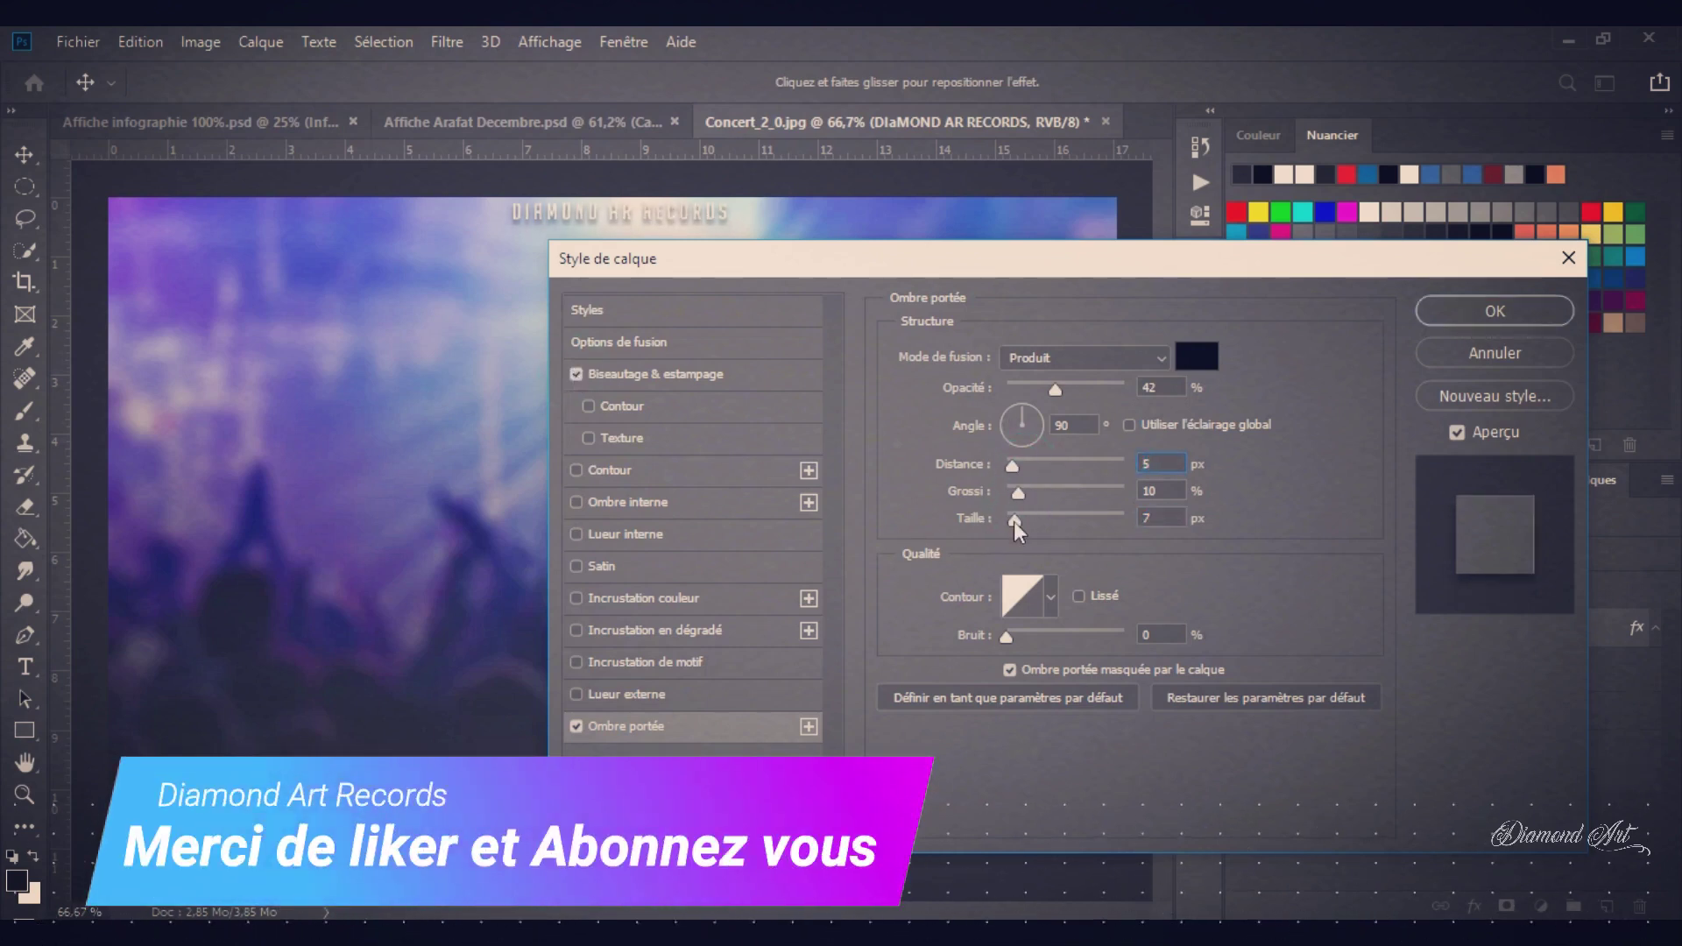
left_click(1558, 299)
- Correct the heading text to read "DIAMOND ART RECORDS"
key("t")
left_click(630, 221)
left_click(730, 217)
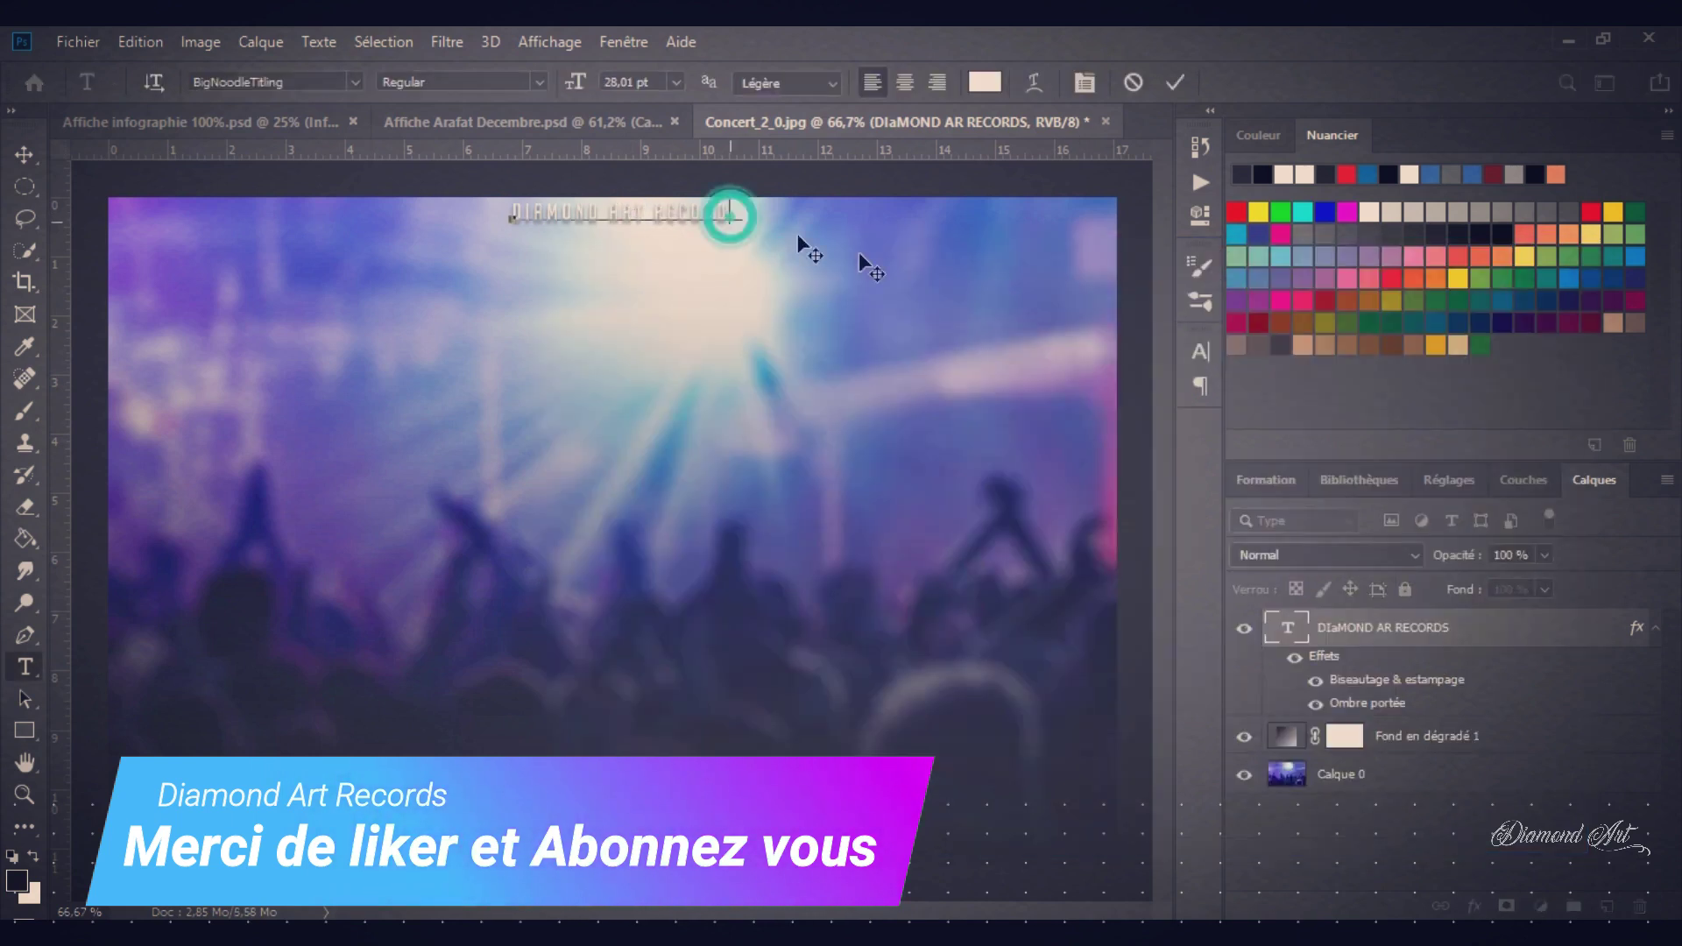
left_click(1172, 83)
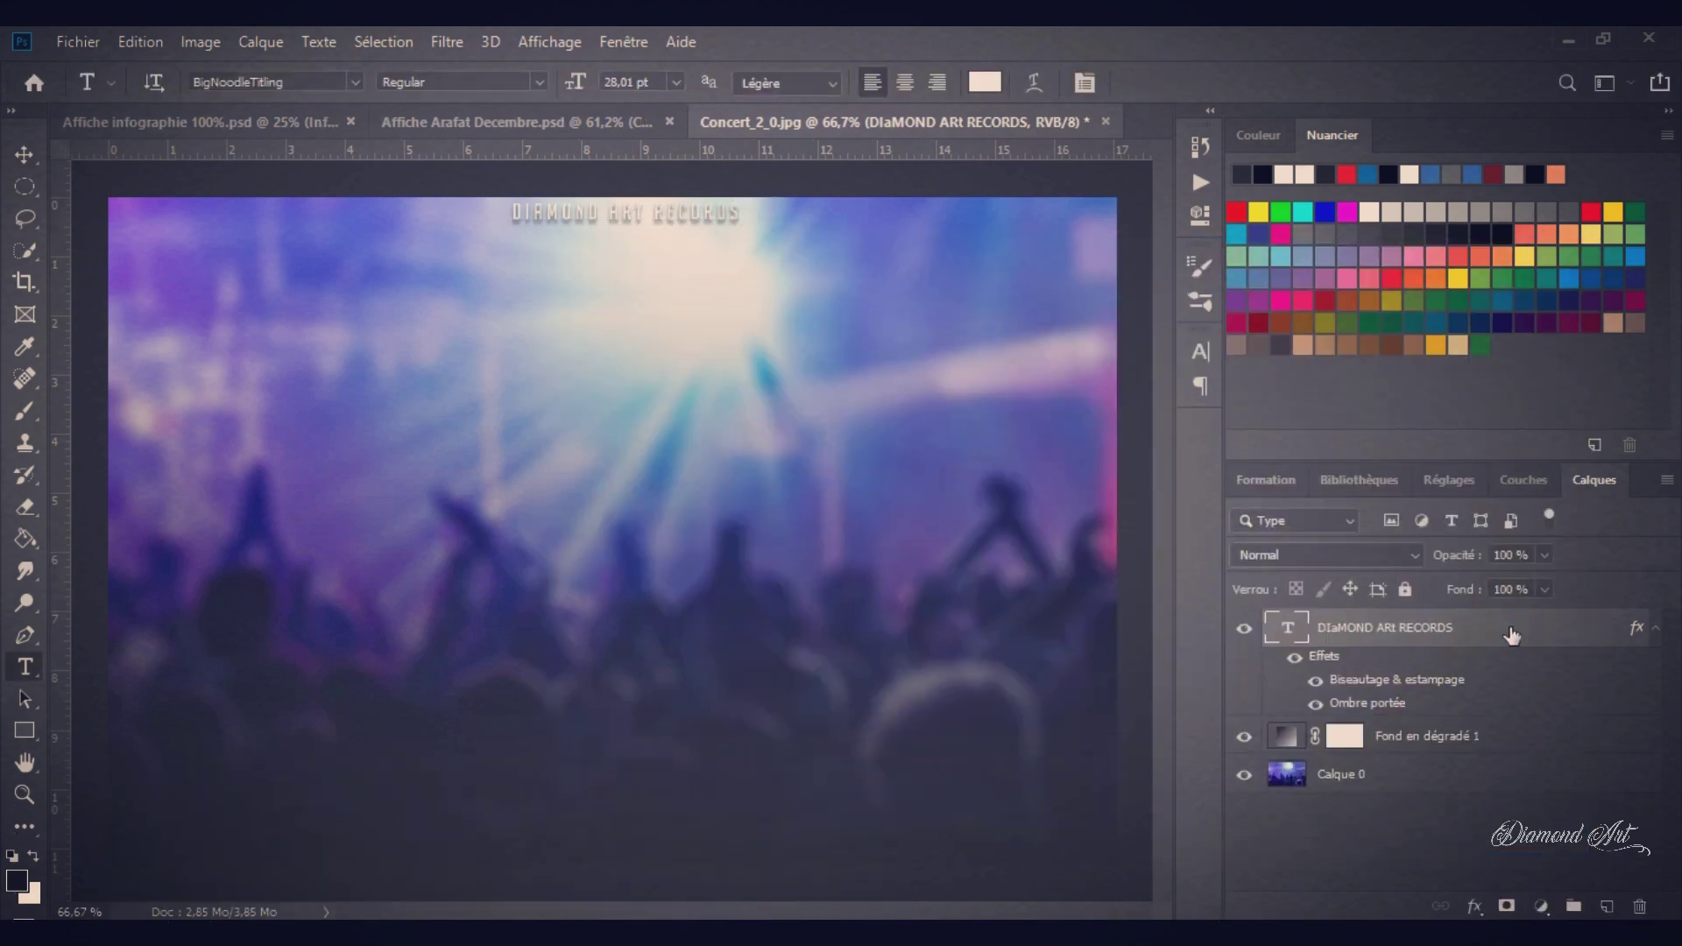
- Add a black stroke to the DIAMOND ART RECORDS text and fine-tune its drop shadow
double_click(1508, 632)
left_click(578, 471)
left_click(766, 466)
left_click(970, 530)
left_click(964, 786)
left_click(1505, 478)
left_click(706, 726)
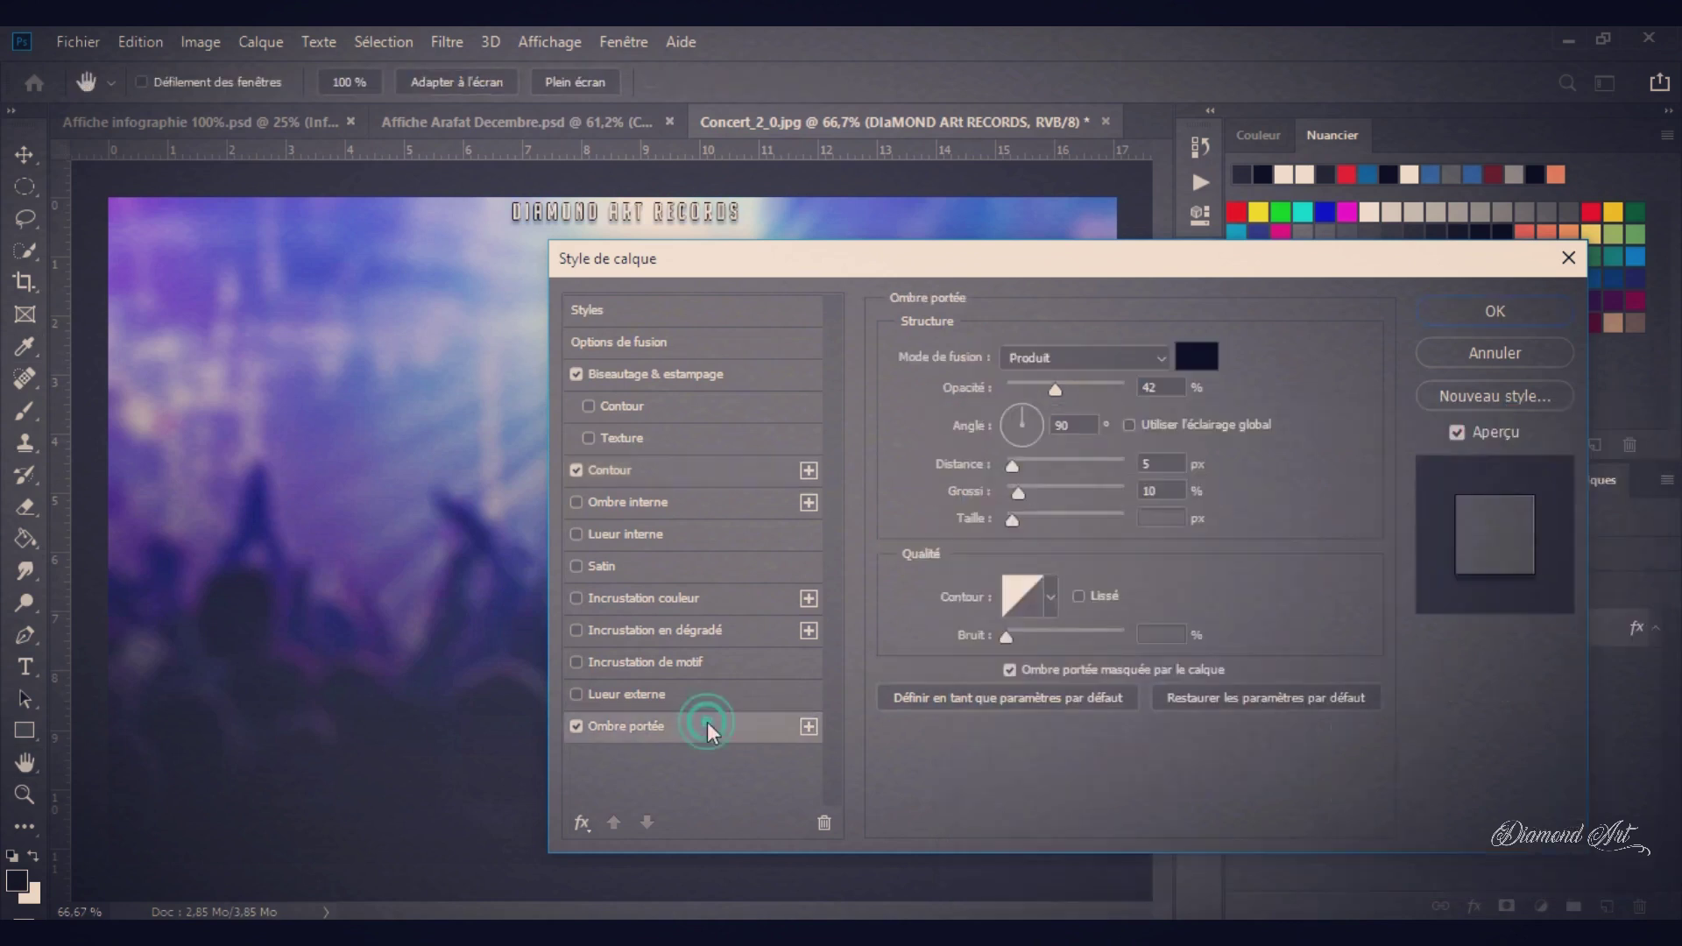
left_click_drag(1013, 492, 1012, 492)
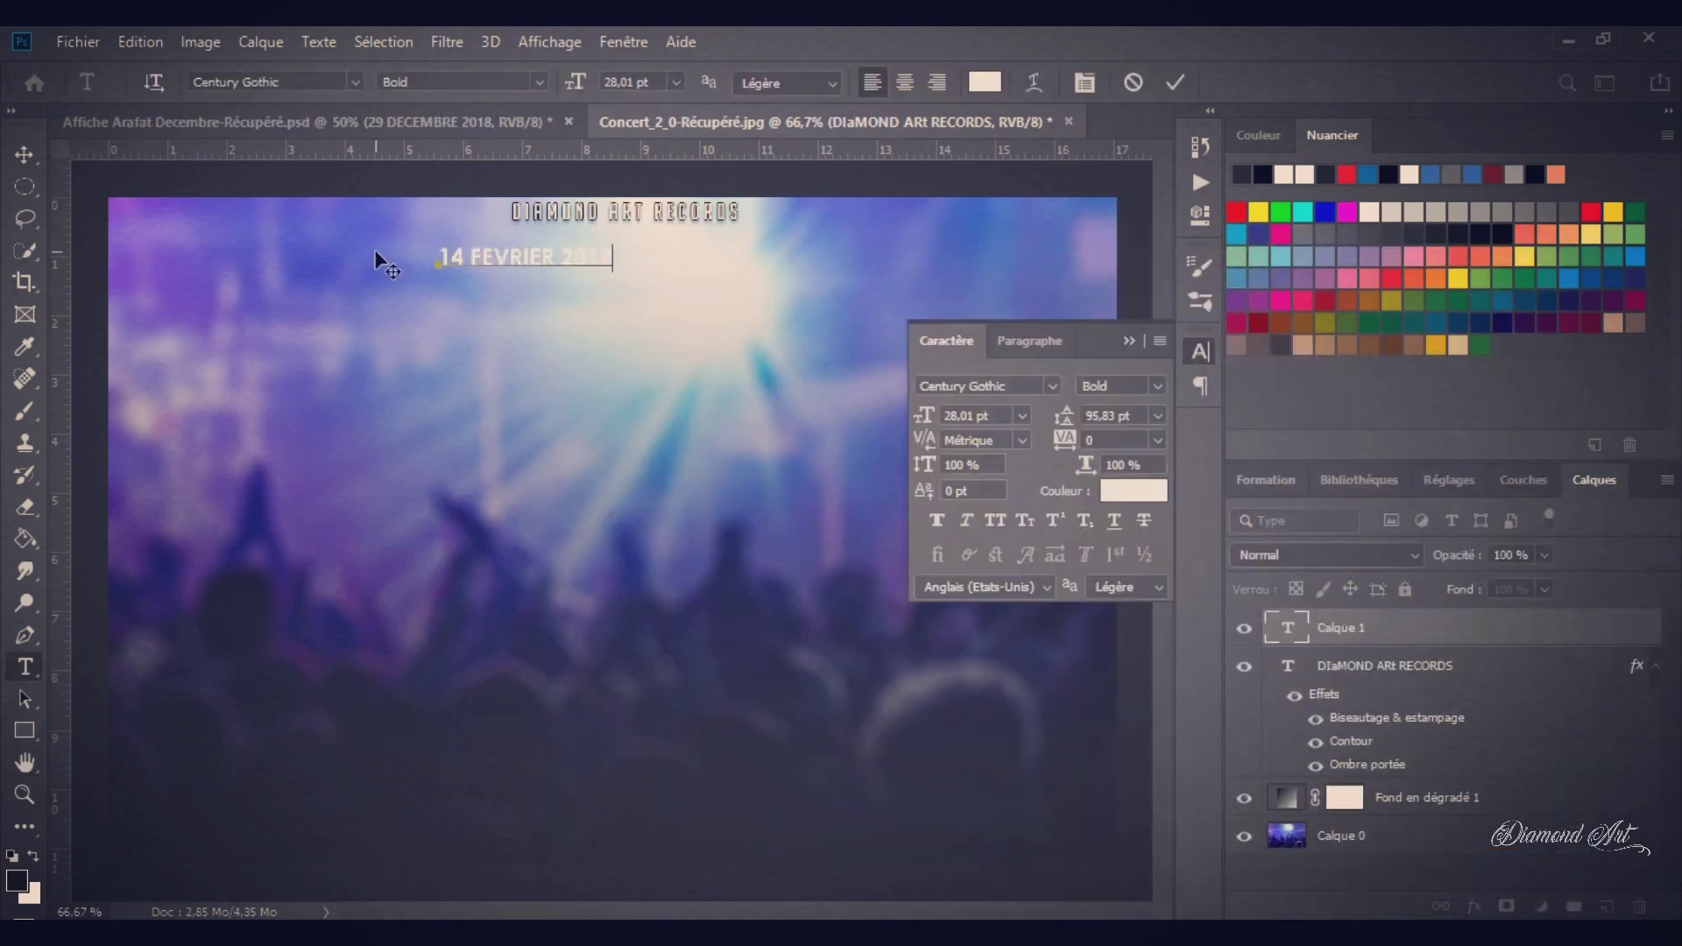
- Enlarge the "14 FEVRIER 2019" text to 65.01 pt and reposition it beneath the DIAMOND ART RECORDS heading
left_click_drag(439, 256, 617, 257)
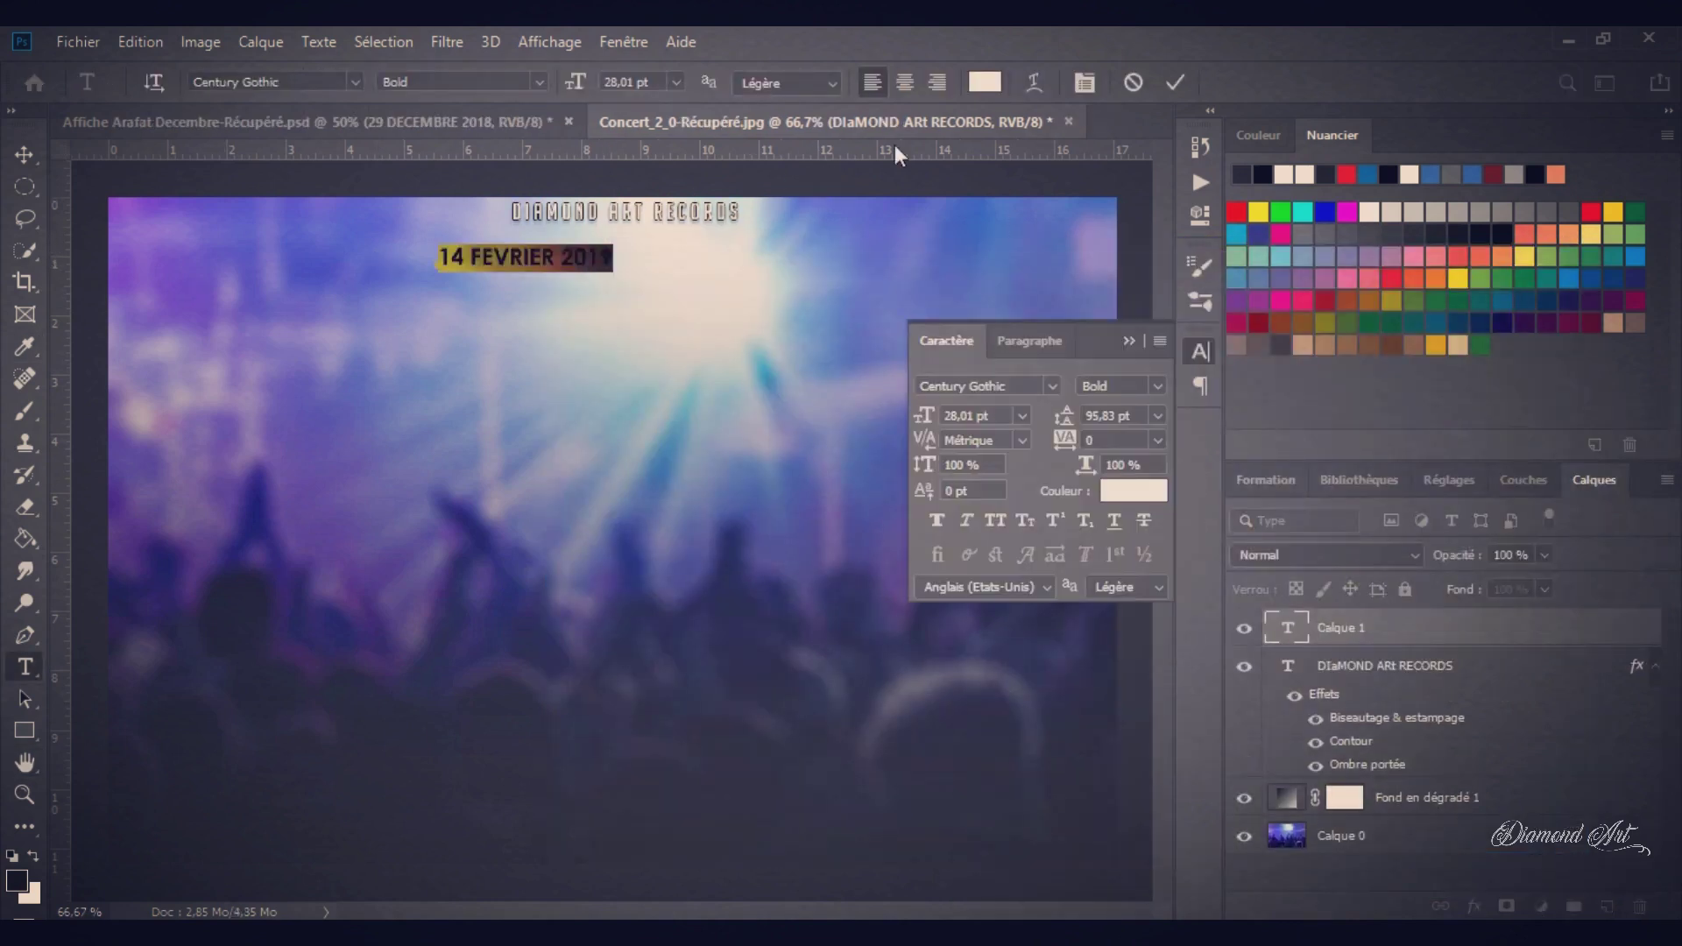
left_click(648, 82)
left_click_drag(650, 86, 626, 86)
left_click_drag(747, 322, 724, 342)
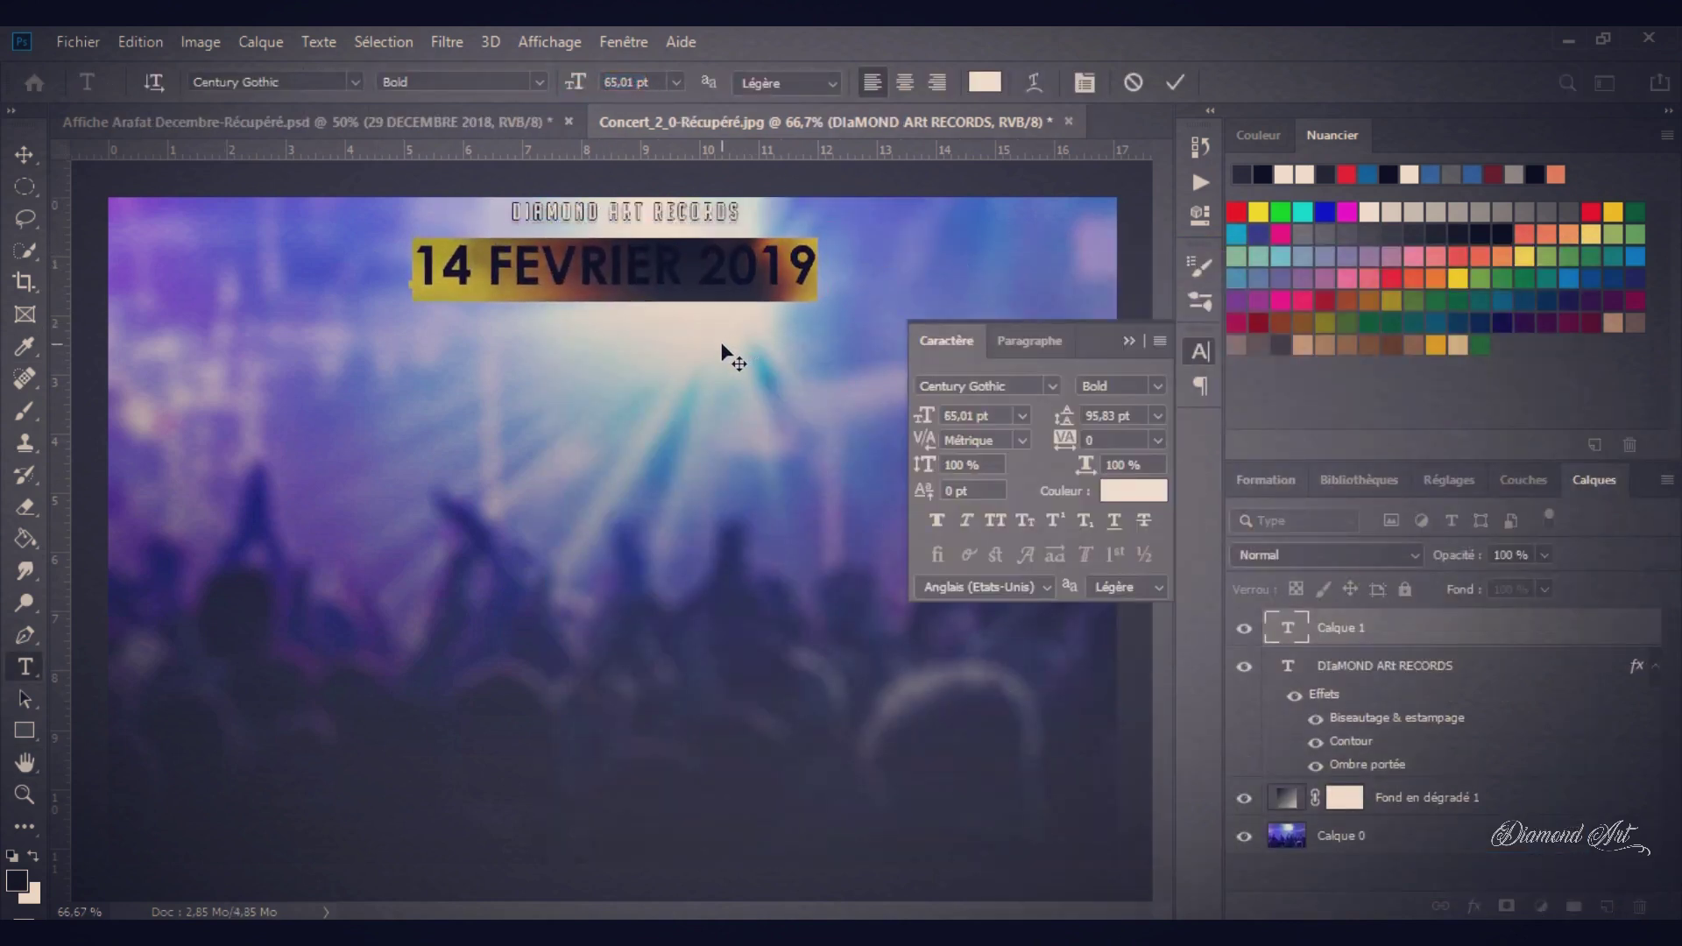
left_click(1176, 83)
- Apply Bevel & Emboss, a stroke and a drop shadow to the 14 FEVRIER 2019 text
double_click(1471, 628)
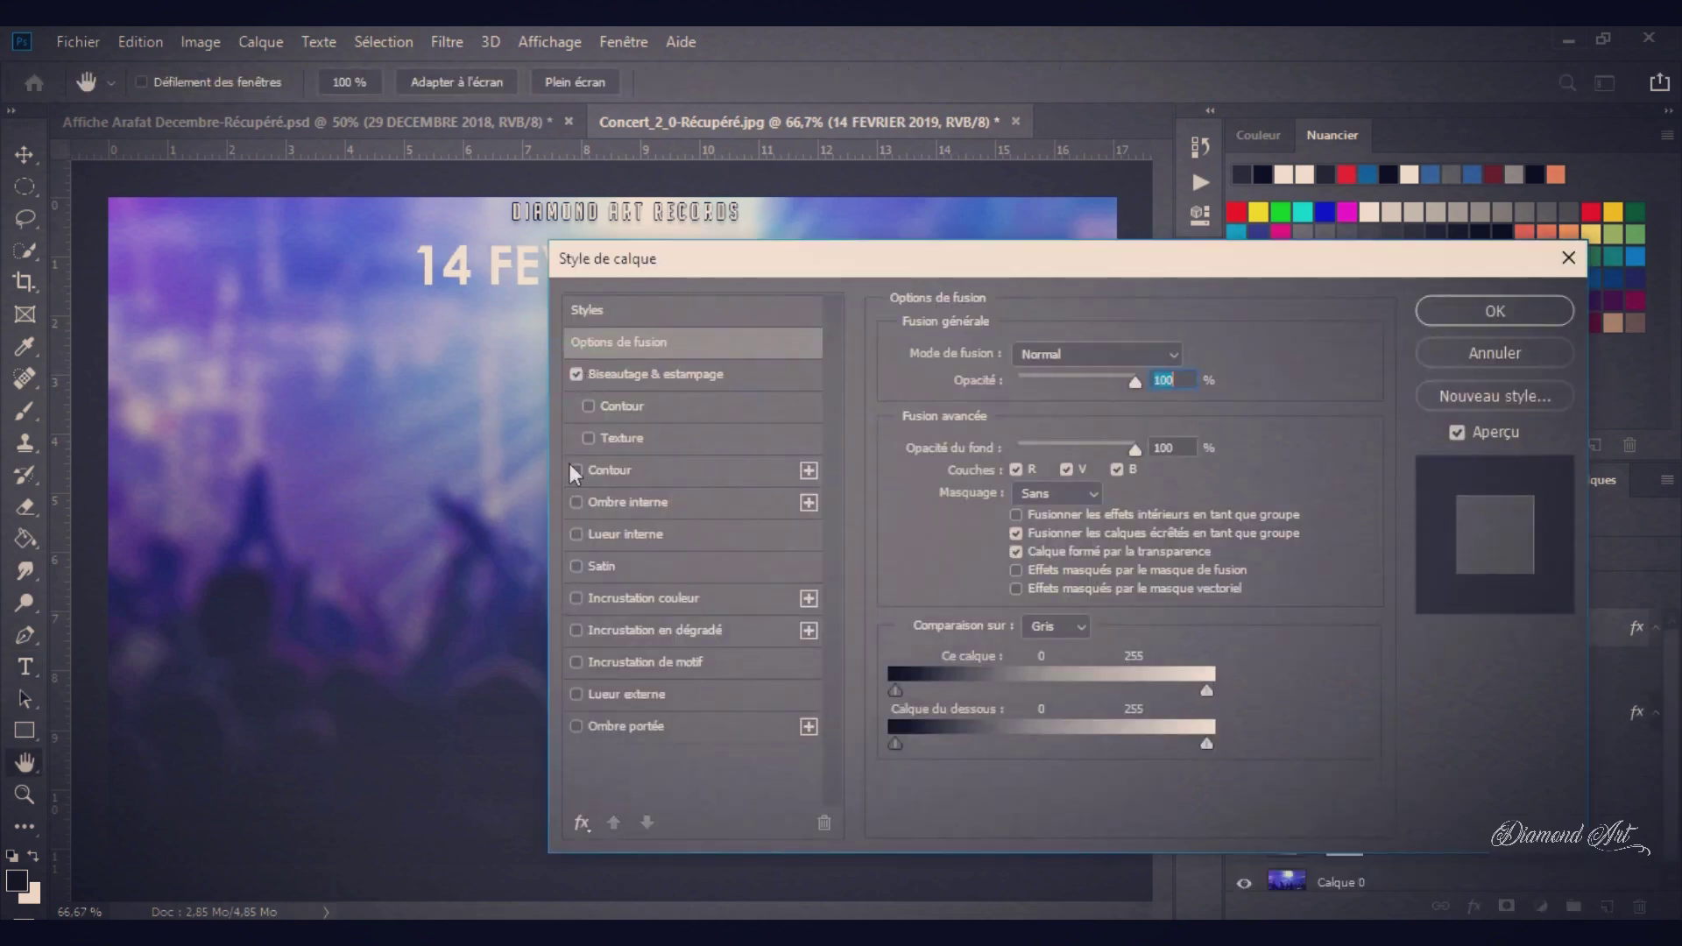
left_click(625, 725)
left_click(655, 373)
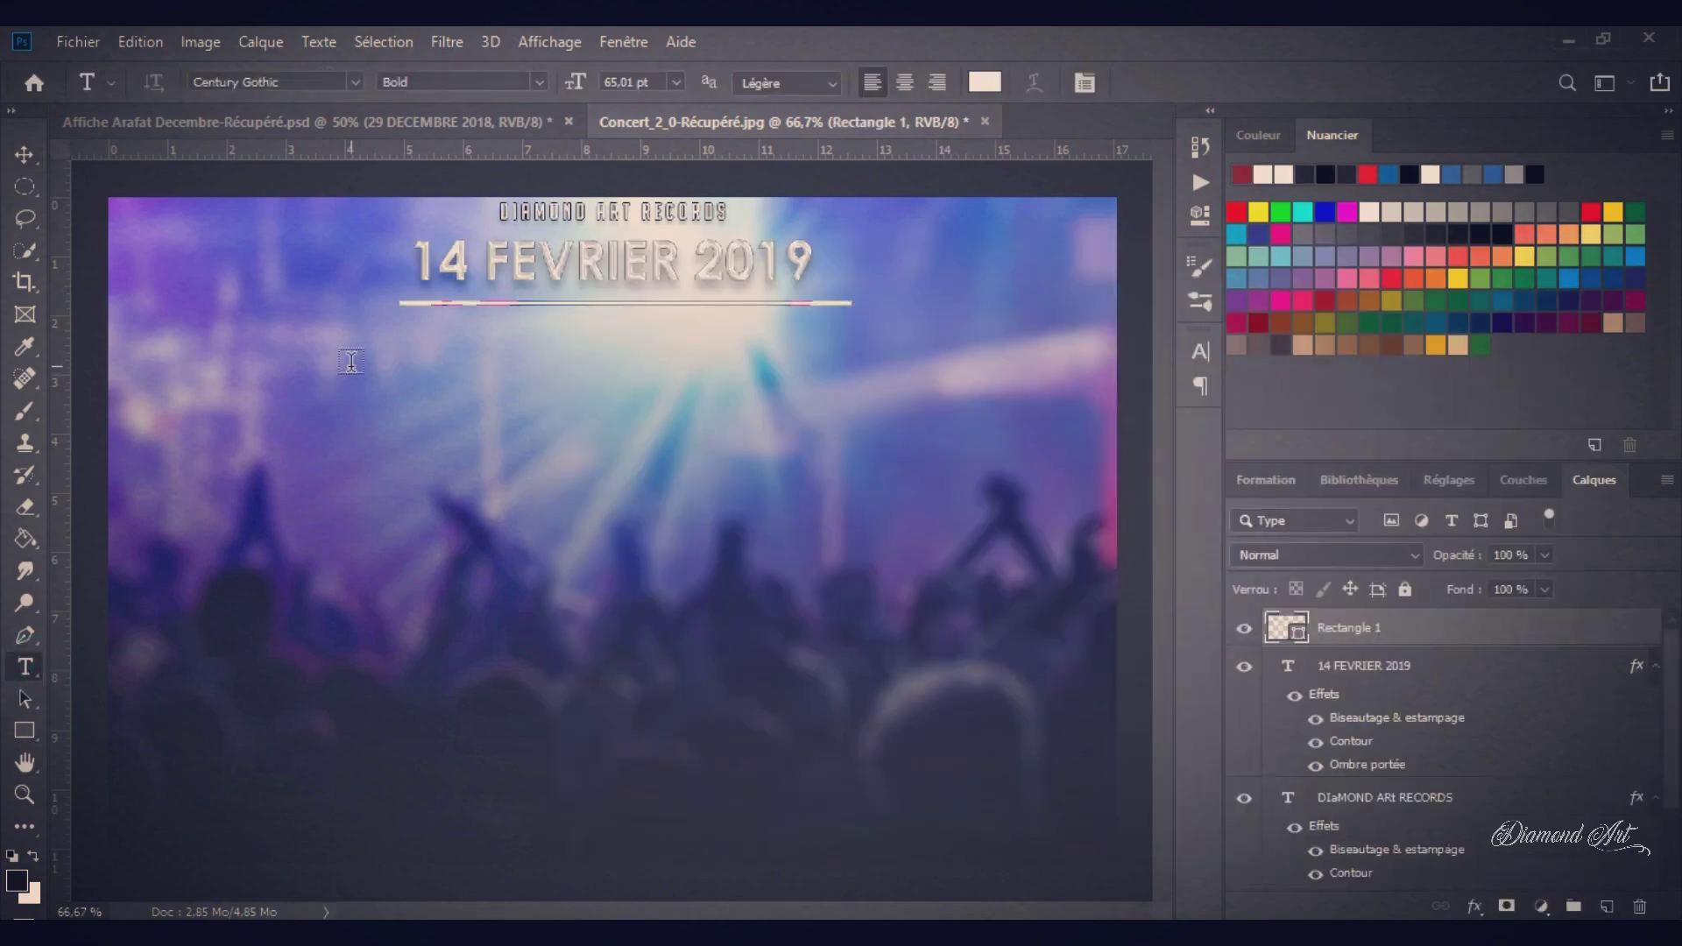
- Add the text "DJ ARAFAT" in Ultra Fresh - Demo at 128.01 pt below the line under the date
left_click(350, 361)
left_click(355, 82)
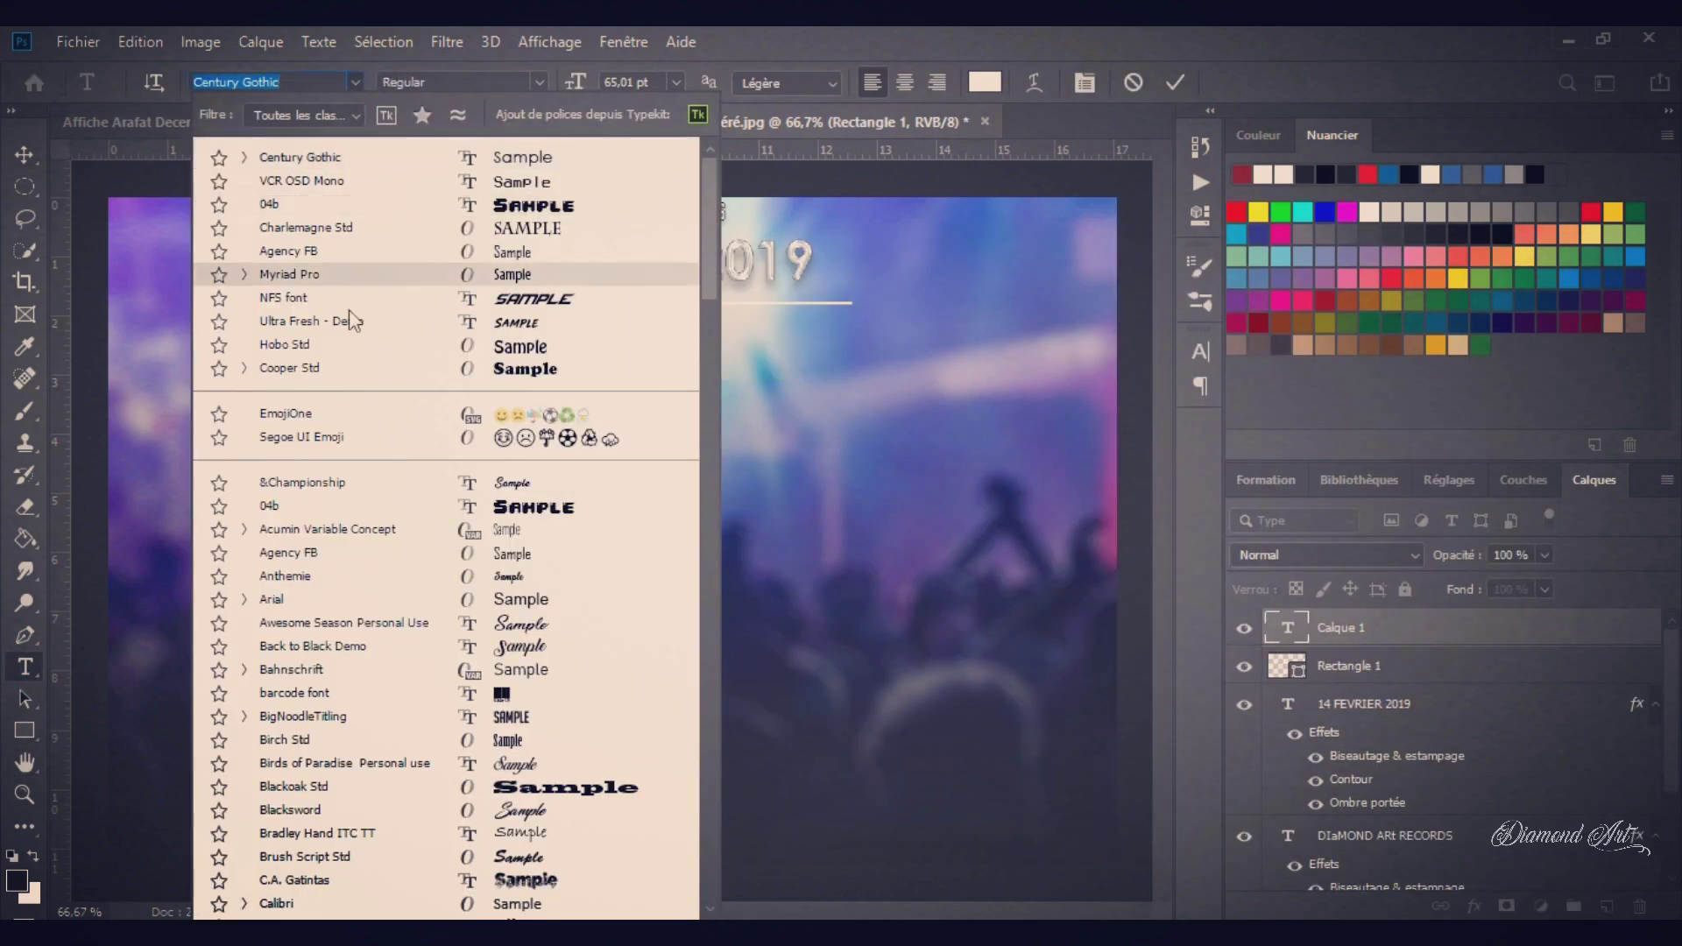
left_click(336, 324)
left_click_drag(575, 82, 893, 431)
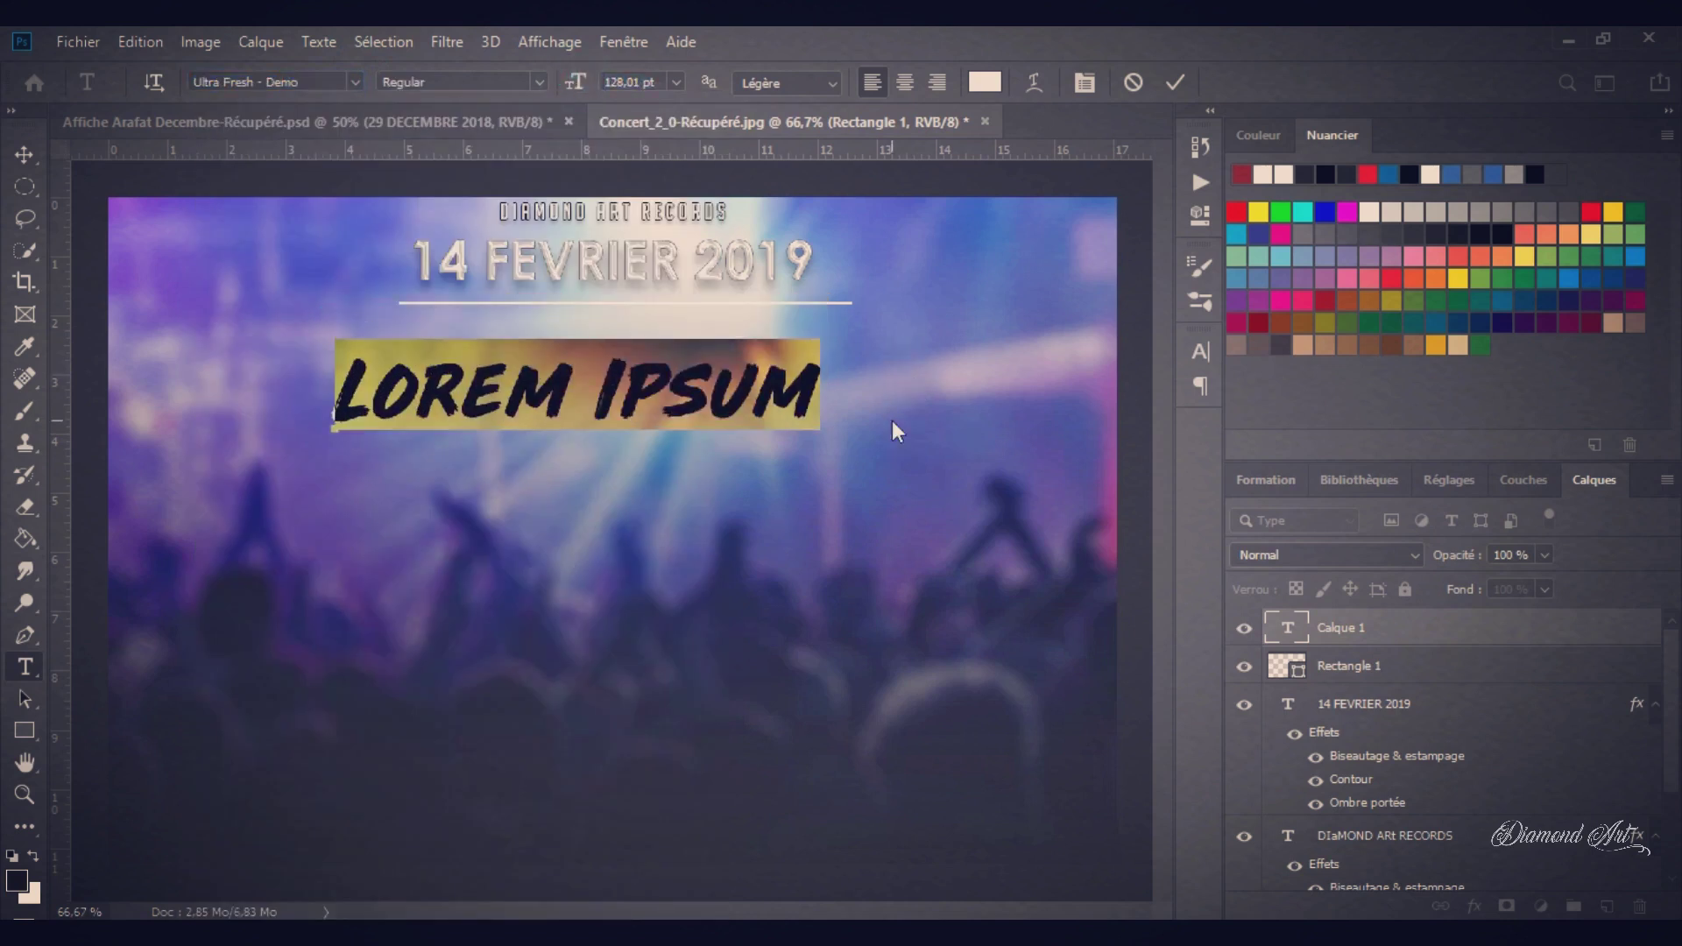
type("DJ ARA")
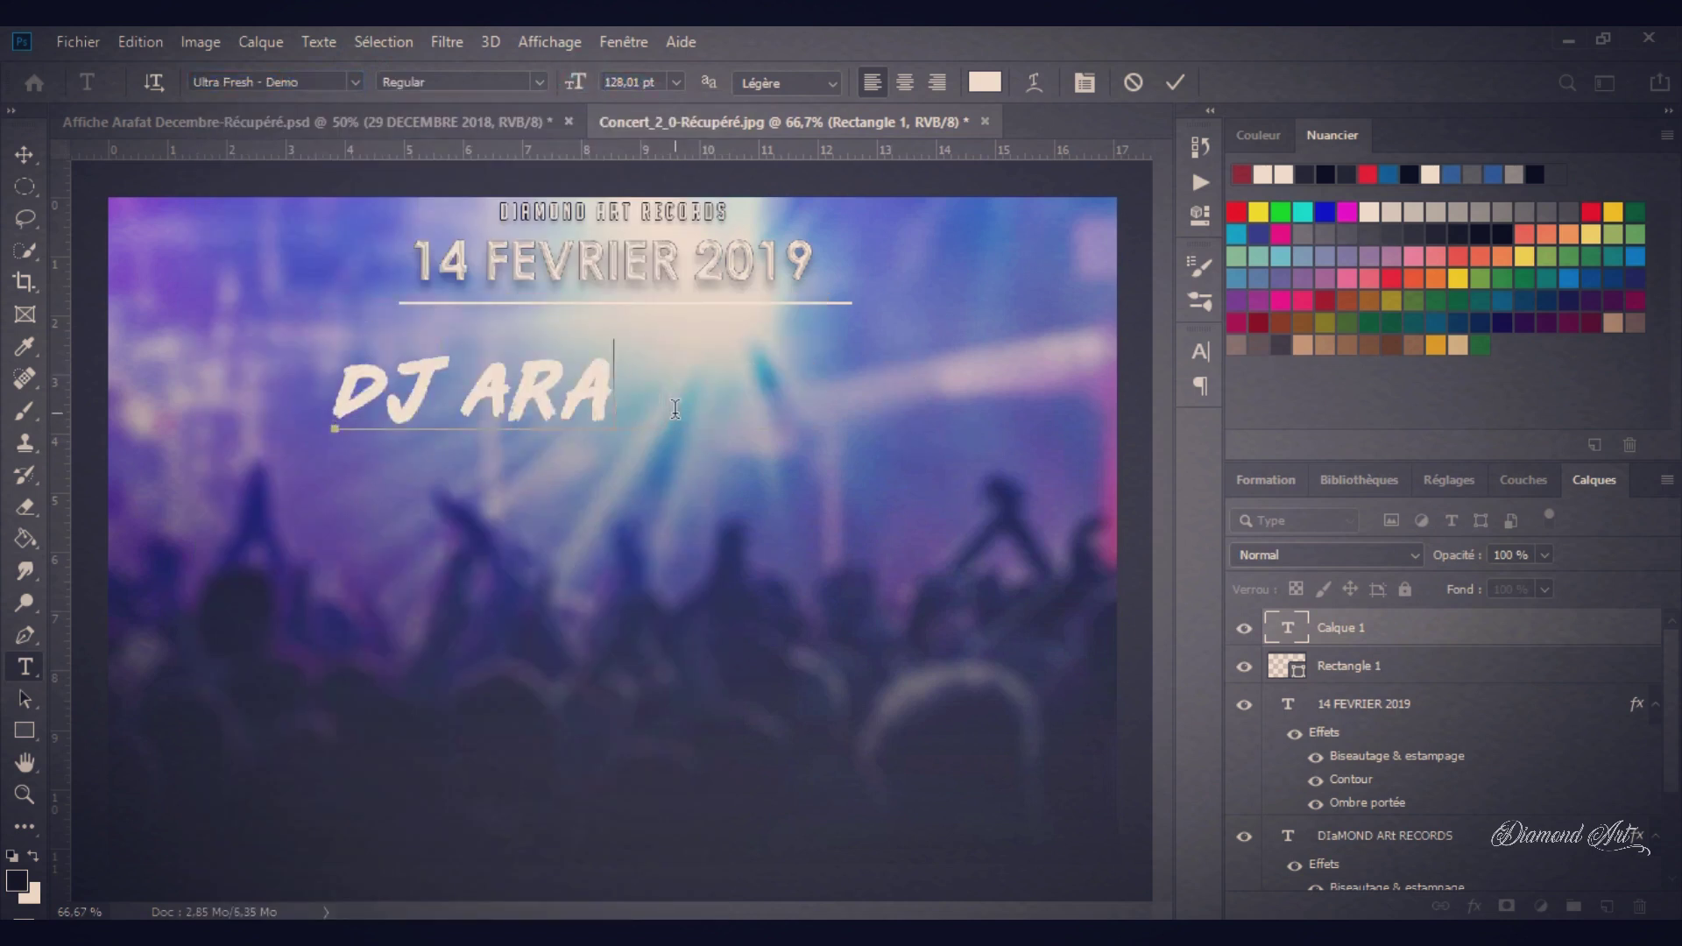
type("FAT")
left_click_drag(750, 394, 404, 373)
left_click(405, 373)
left_click(1176, 81)
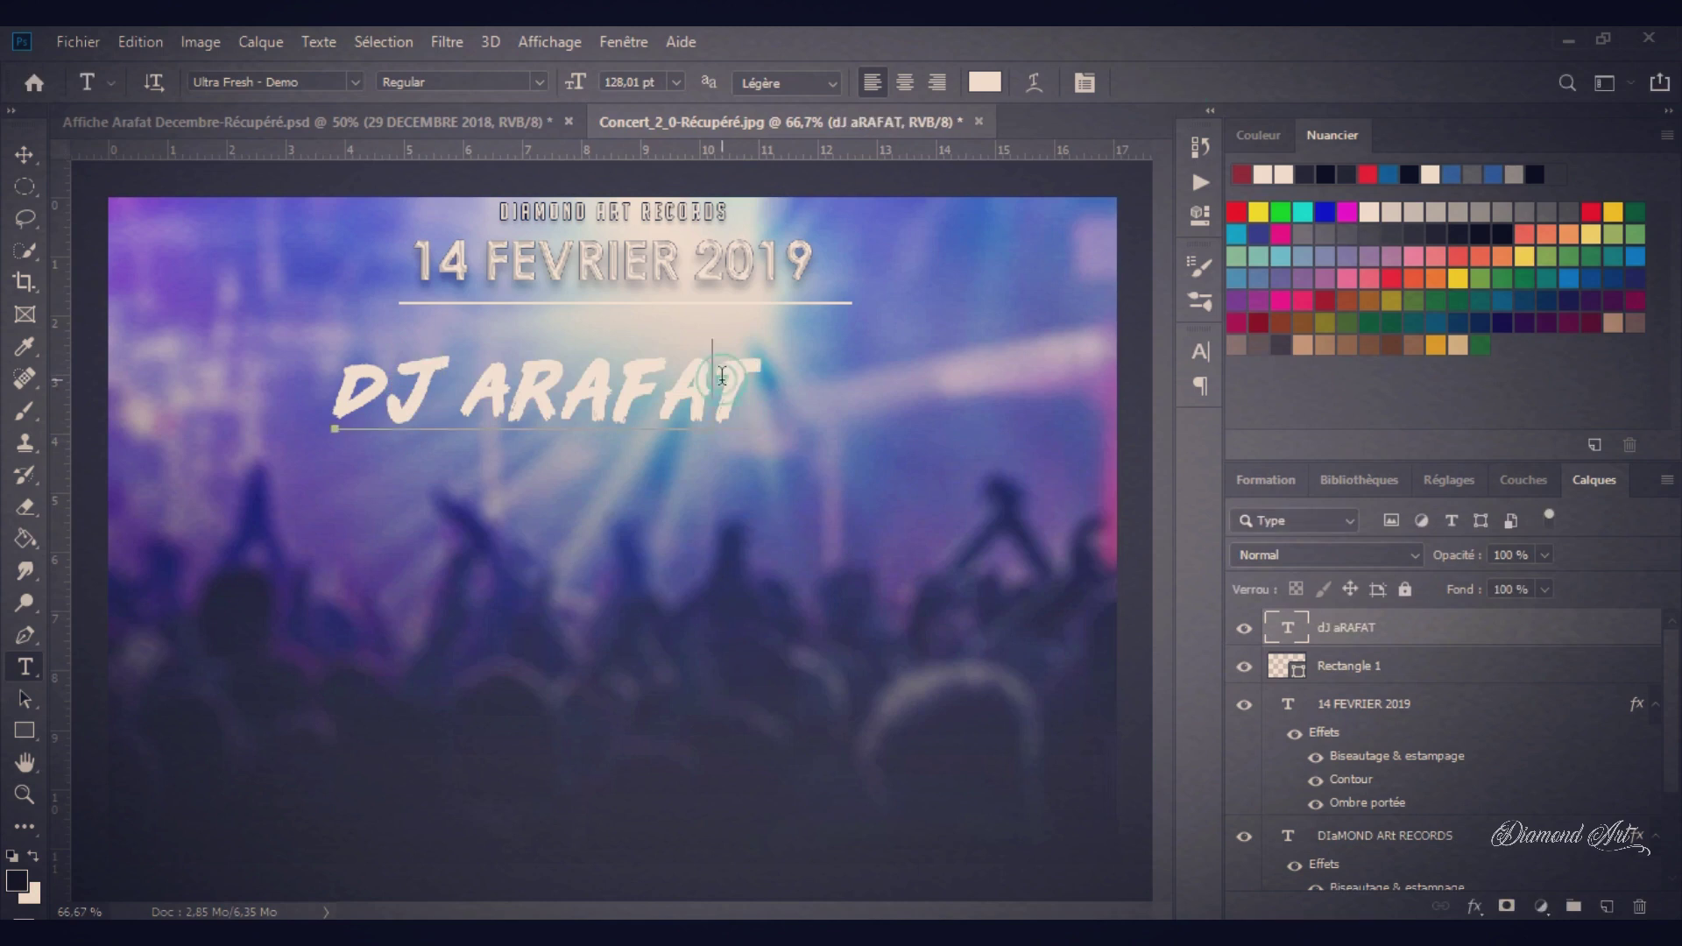
- Enlarge the DJ ARAFAT text to 180.01 pt and recentre it below the line
left_click_drag(741, 372, 329, 395)
left_click_drag(579, 83, 641, 105)
left_click_drag(904, 496, 873, 493)
left_click(1310, 617)
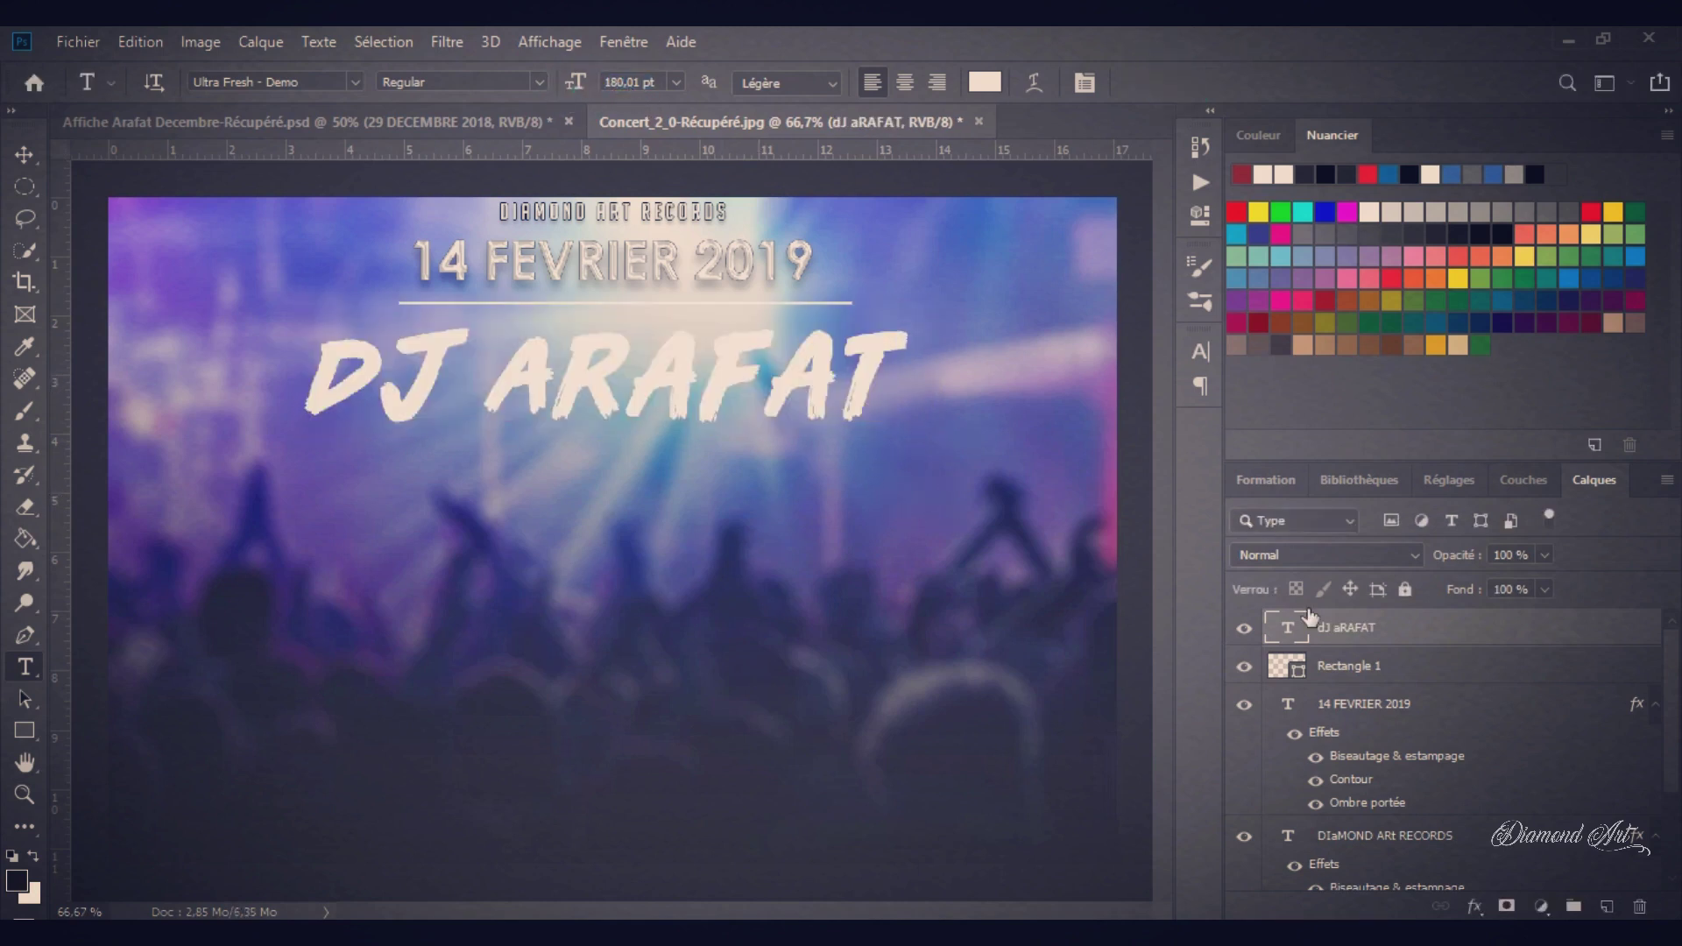
- Enable Bevel & Emboss and a gradient overlay on the DJ ARAFAT text
double_click(1440, 639)
left_click(347, 438)
left_click_drag(530, 325, 1010, 341)
left_click(832, 706)
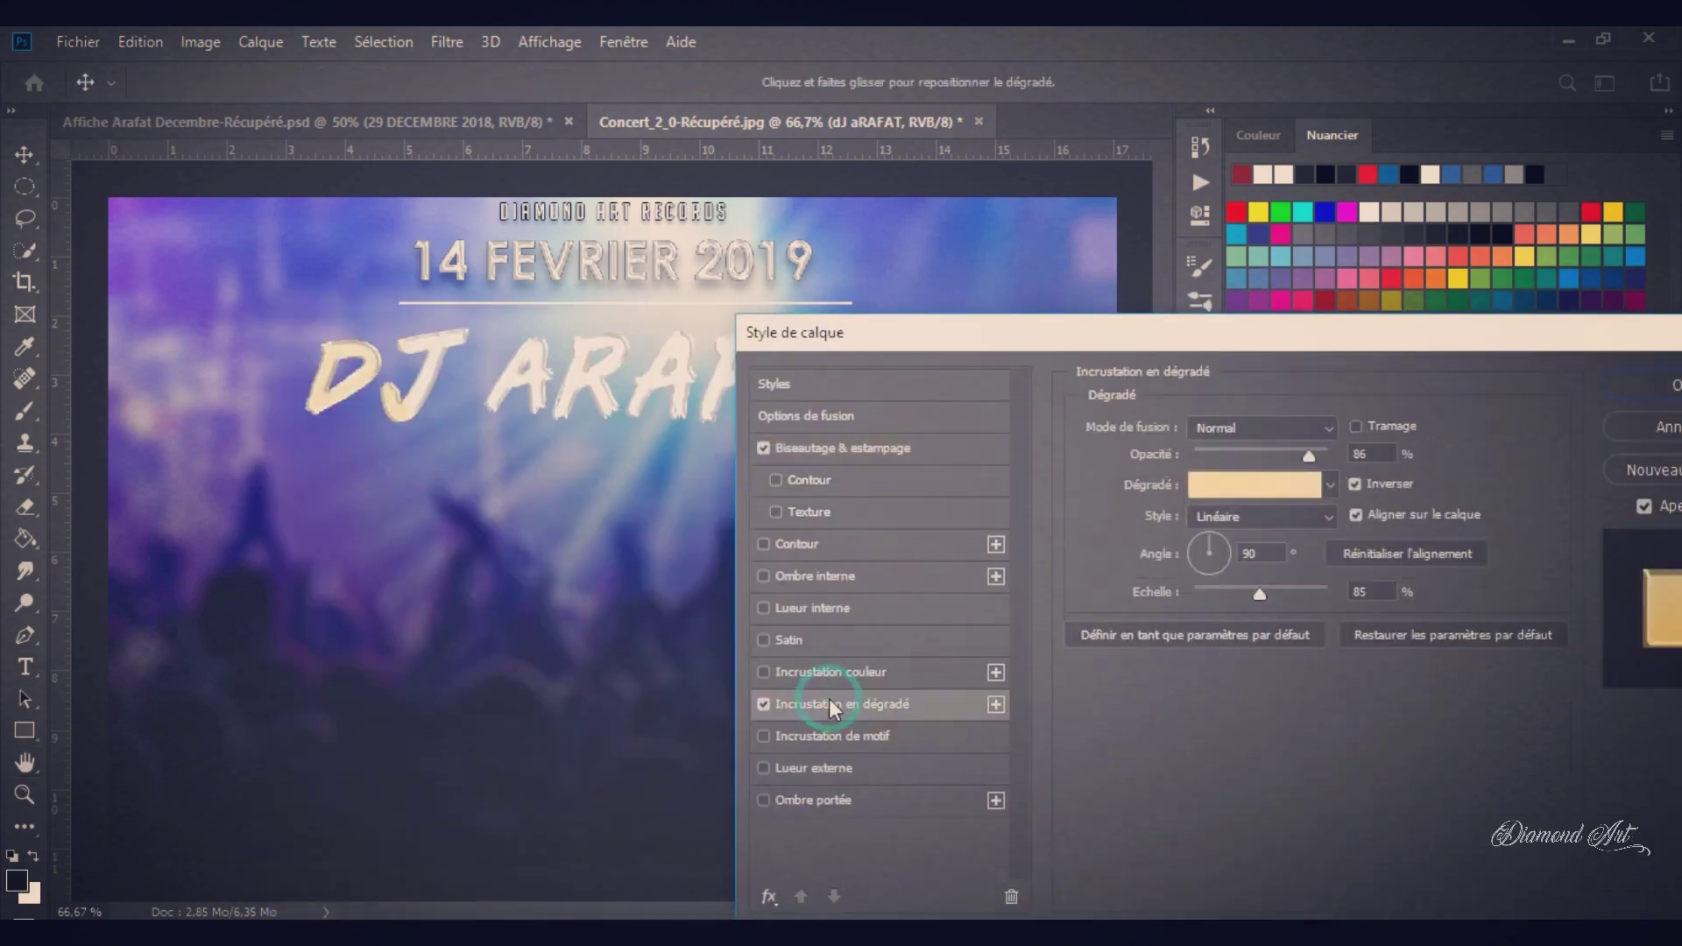
- Set the starting colour stop of the DJ ARAFAT gradient overlay to white (ffffff)
left_click(1250, 481)
left_click(1039, 371)
double_click(1026, 744)
left_click(966, 479)
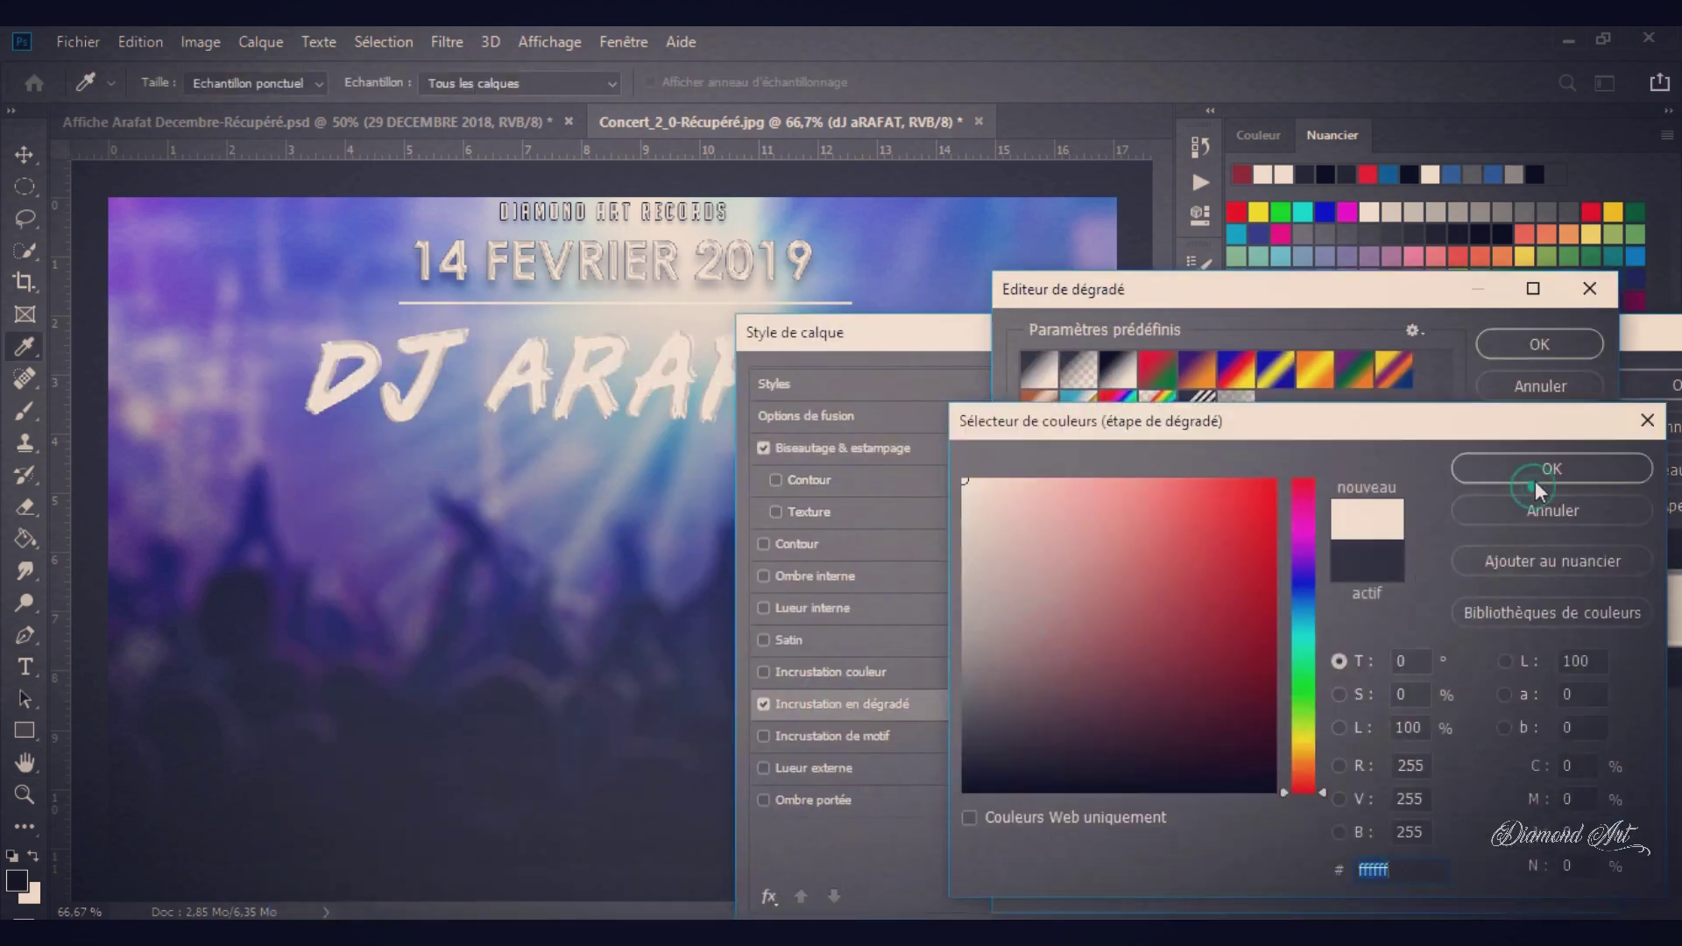
left_click(1535, 479)
- Set the ending colour stop of the DJ ARAFAT gradient overlay to blue and accept the edited gradient
left_click(1580, 744)
double_click(1580, 744)
left_click(1305, 620)
left_click_drag(1185, 568, 1198, 553)
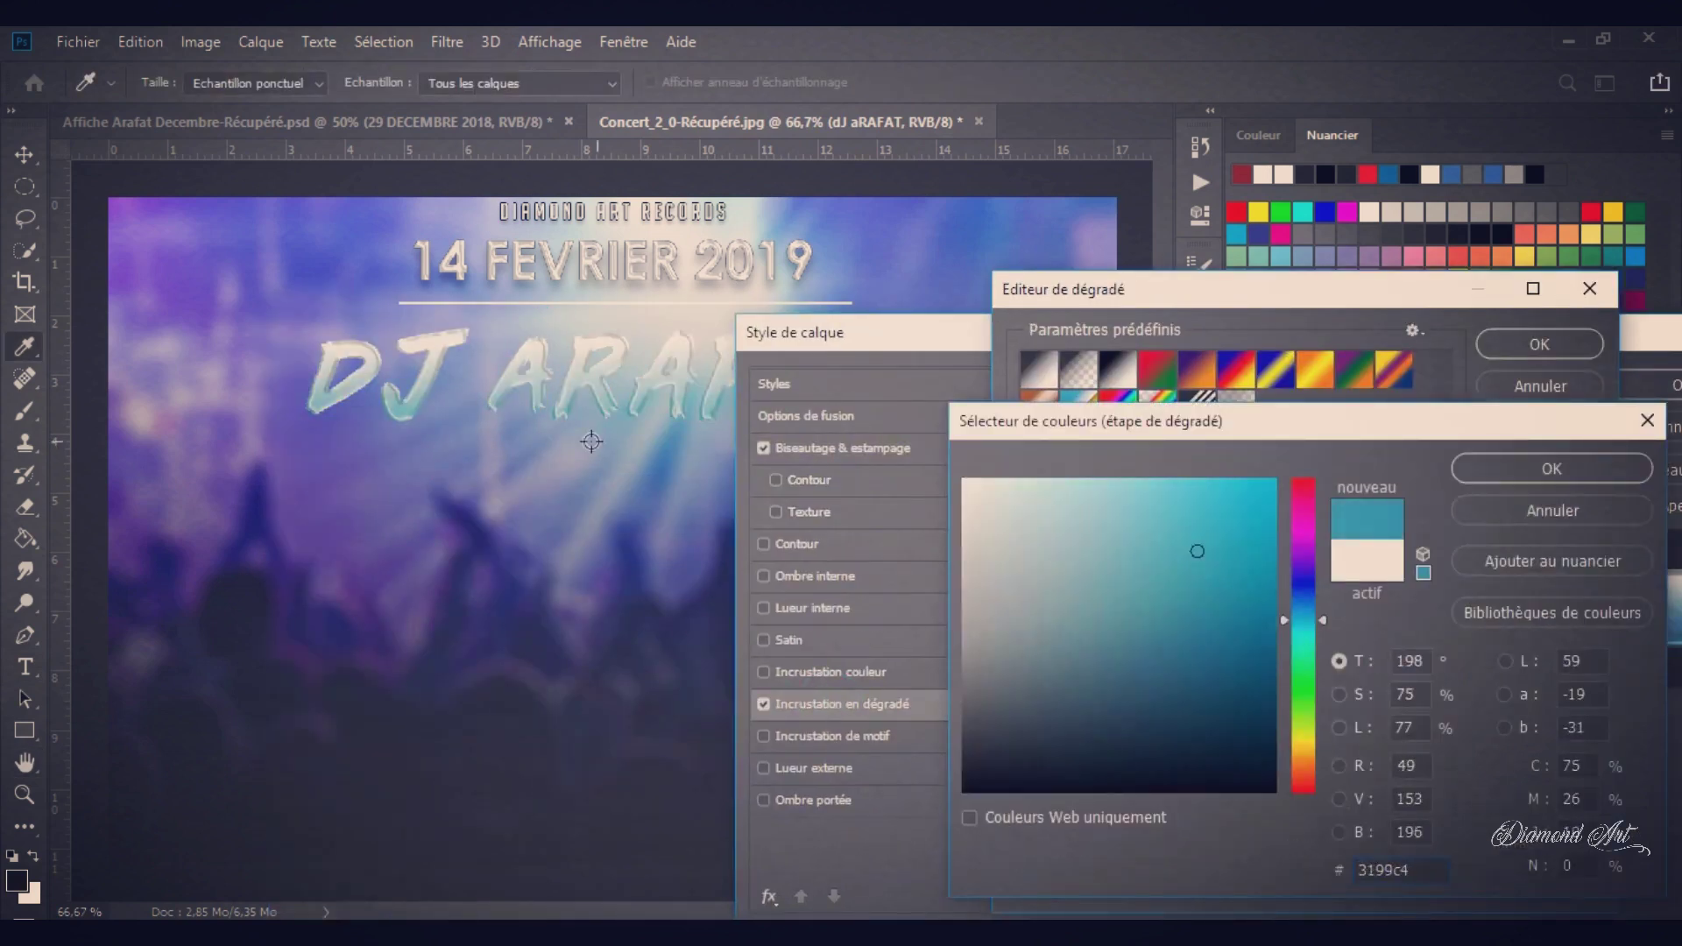
left_click(520, 438)
left_click(1152, 531)
left_click(1551, 468)
left_click(1524, 346)
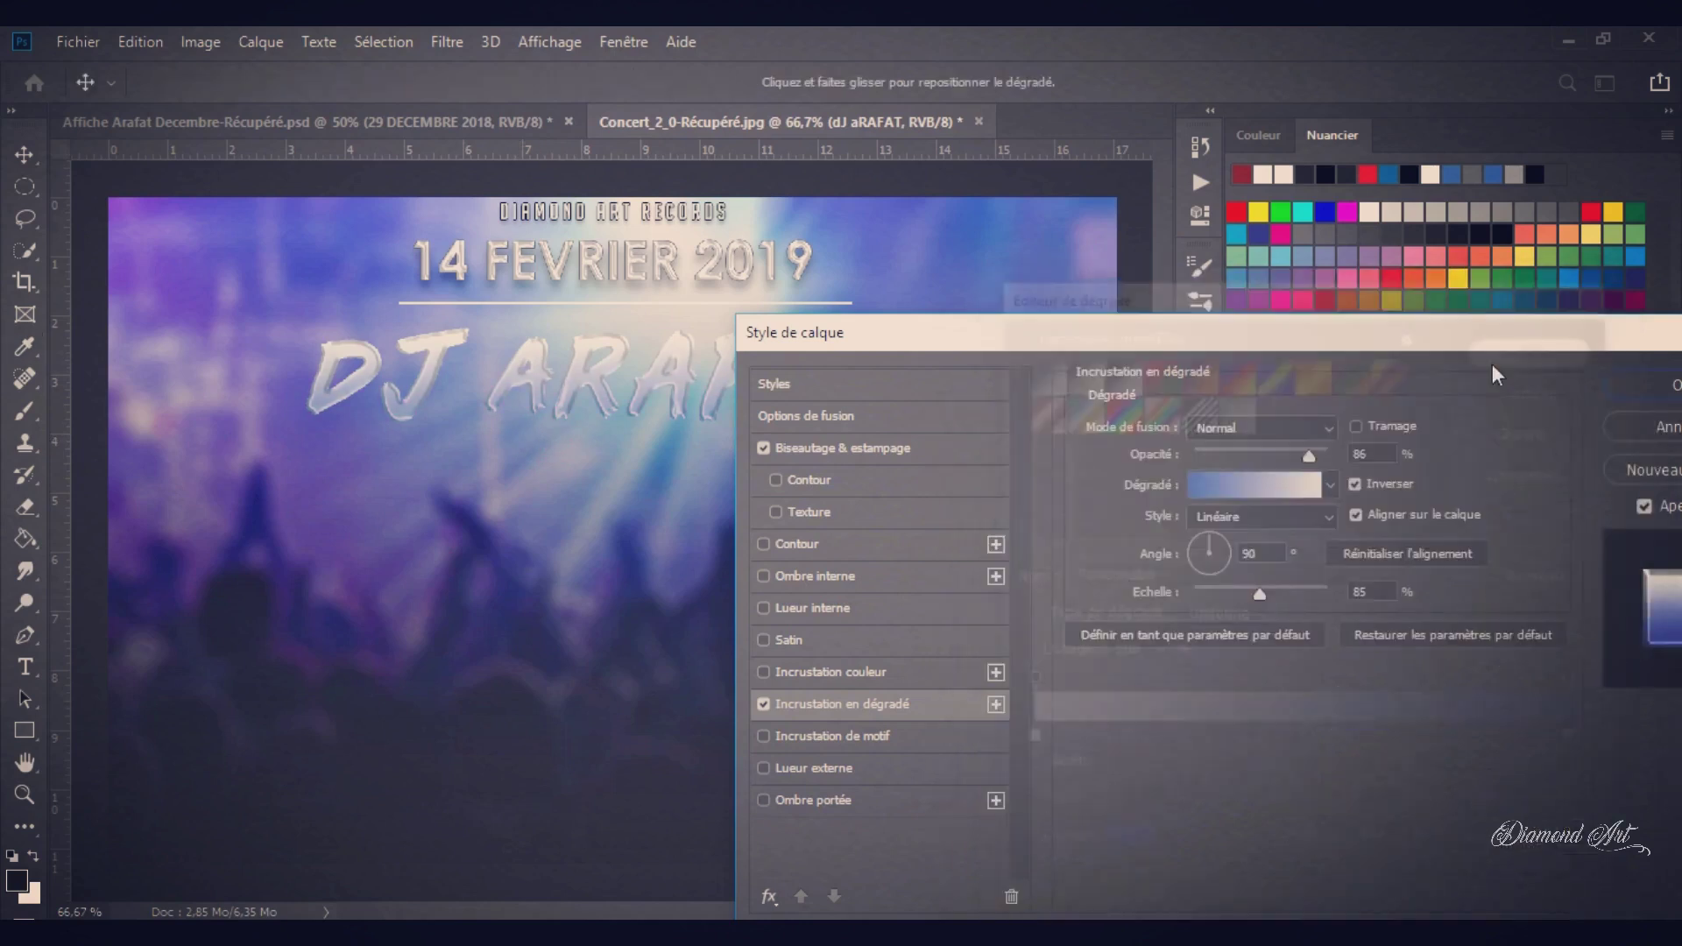
- Add an outer glow with a white colour to the DJ ARAFAT text and apply the layer style
left_click(766, 768)
left_click(908, 770)
left_click(1147, 514)
left_click_drag(974, 484, 949, 481)
left_click(1550, 470)
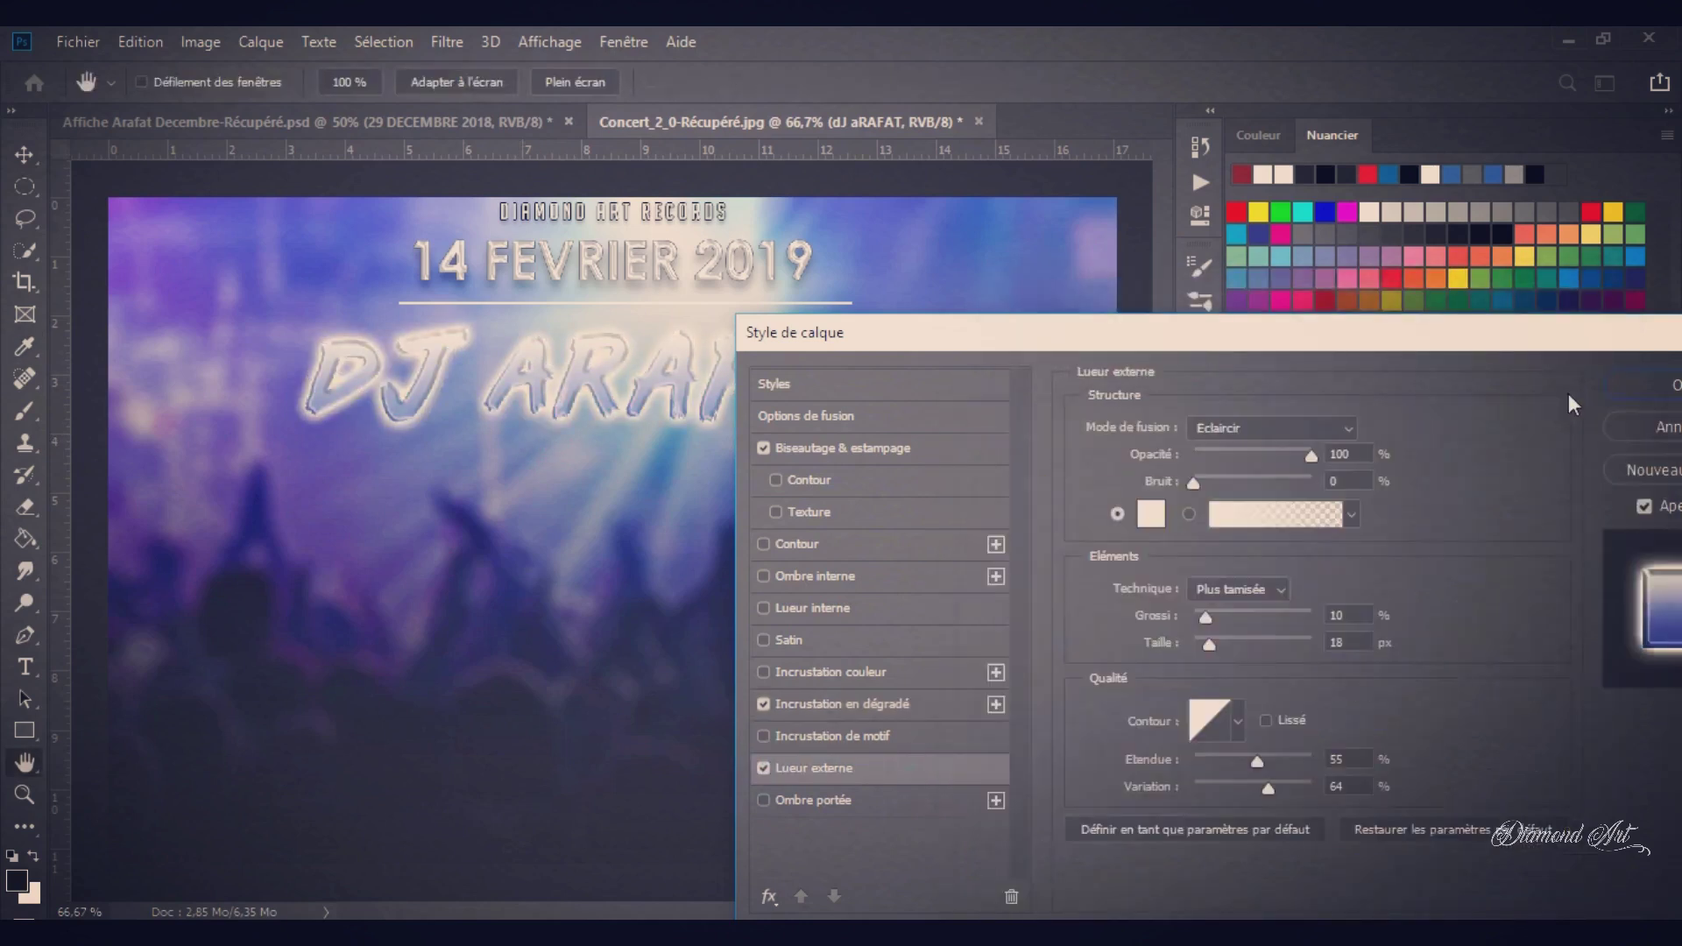
left_click(1631, 386)
- Add the text LE DAISHIKAN at 41.01 pt below the end of the DJ ARAFAT title
left_click(725, 450)
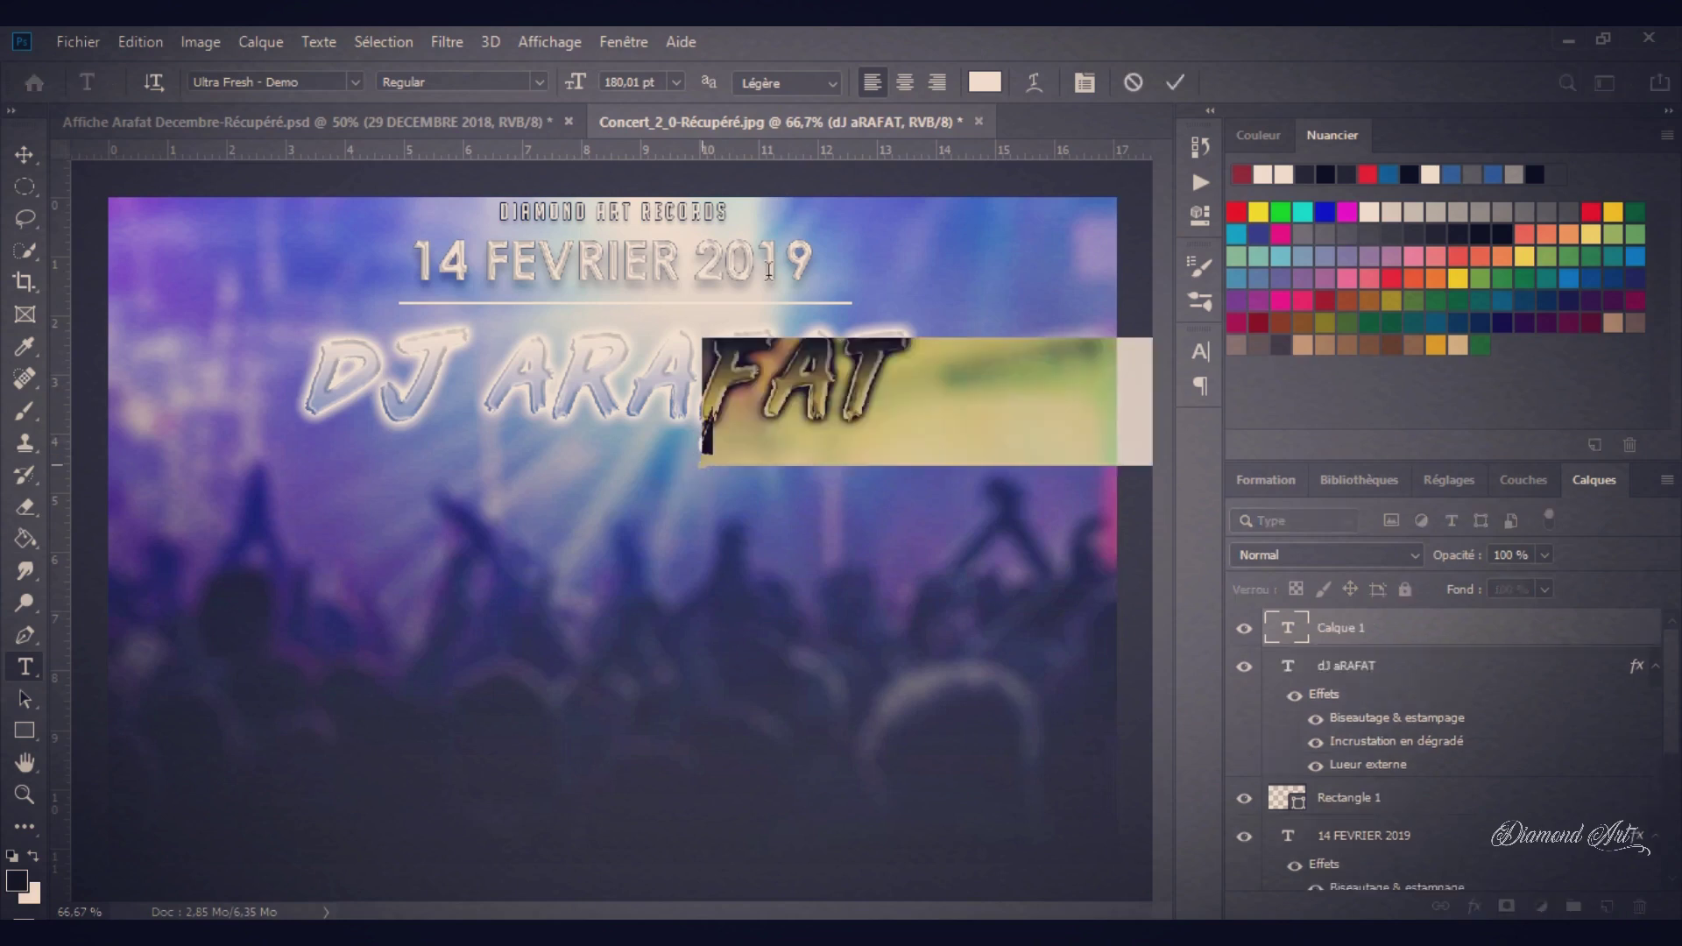
left_click_drag(575, 81, 399, 80)
type("LE DAISHIKA")
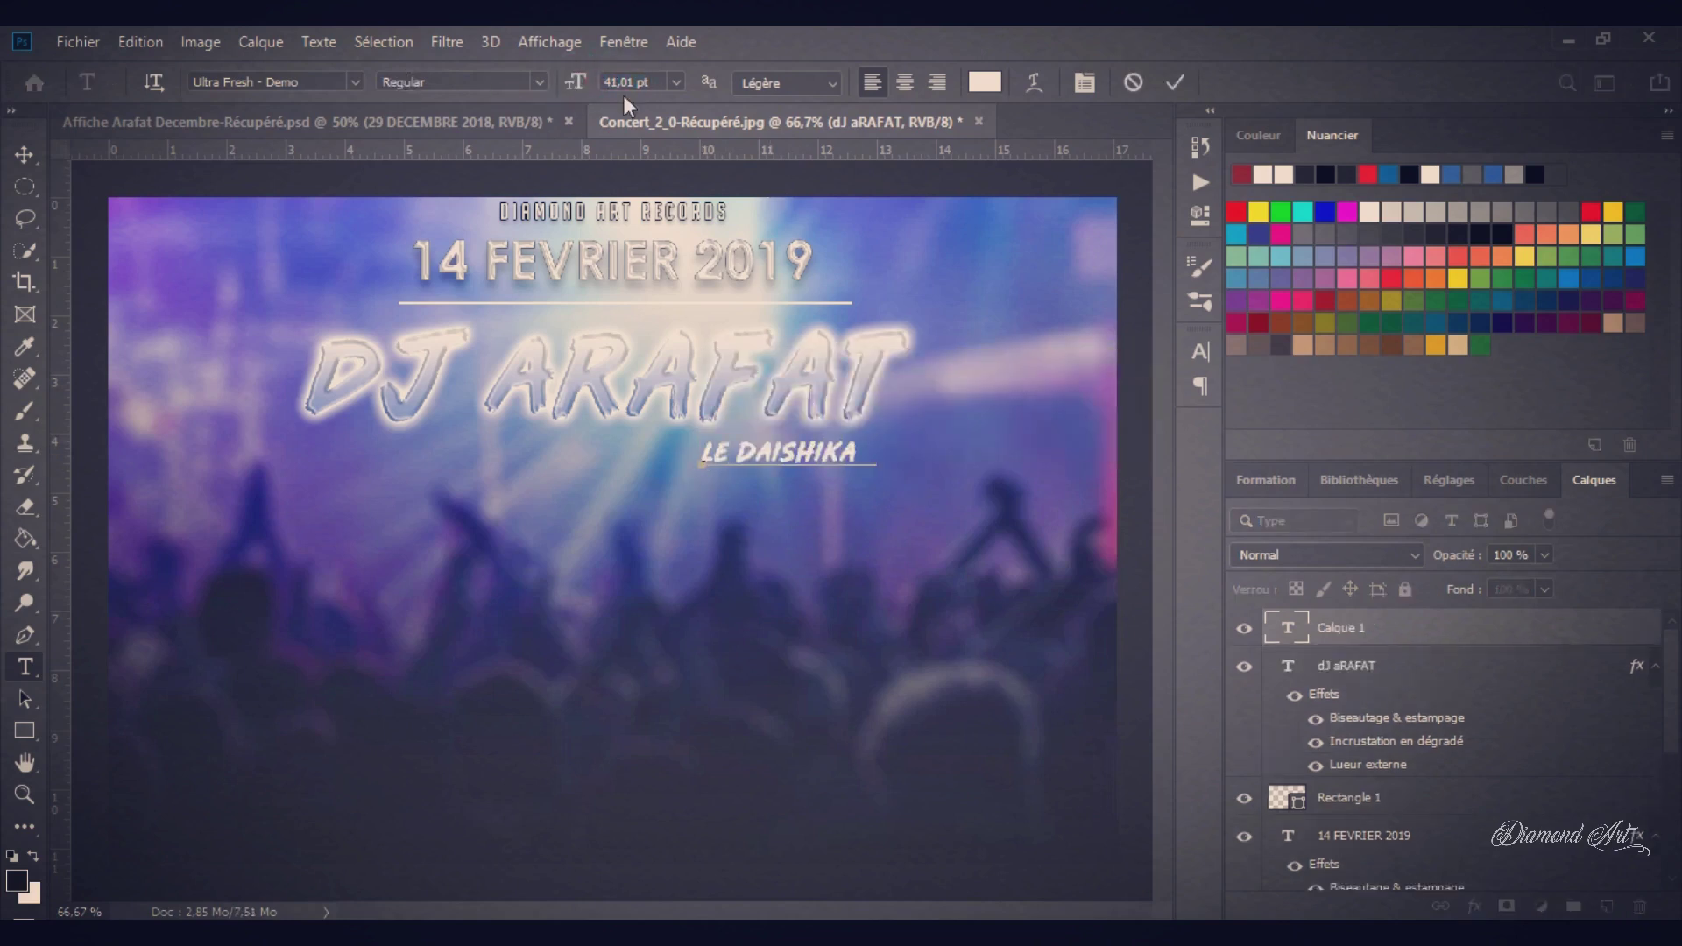
left_click(1175, 82)
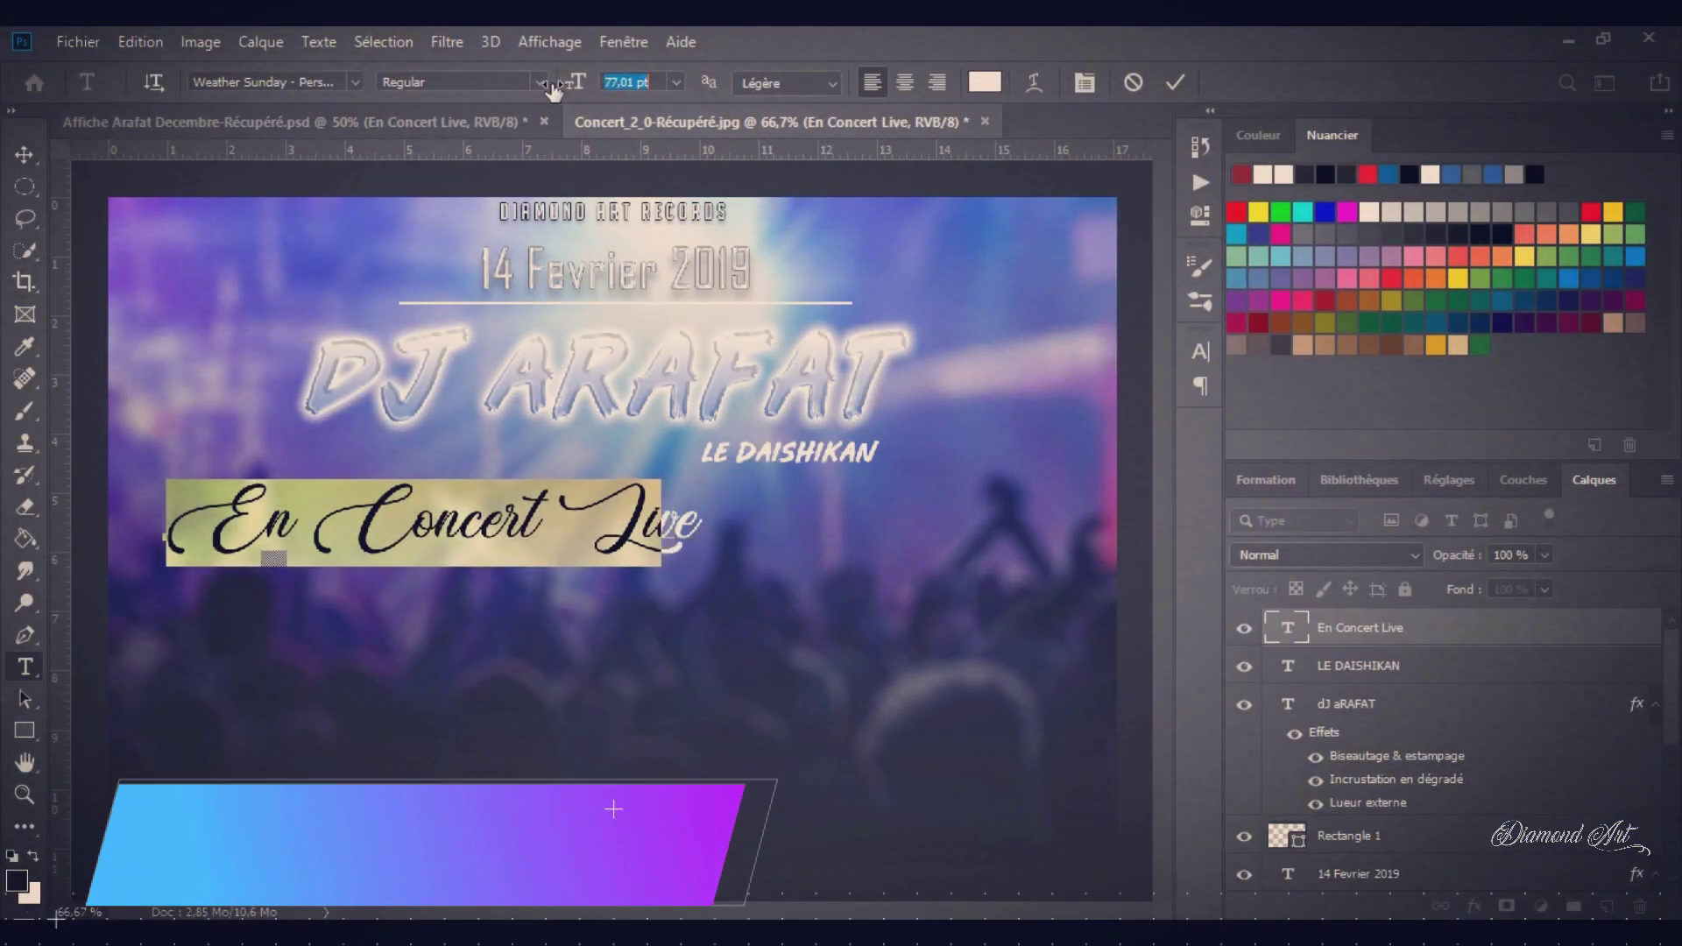
- Set the En Concert Live text to 76.01 pt and place it below the DJ ARAFAT title
left_click_drag(552, 89, 550, 90)
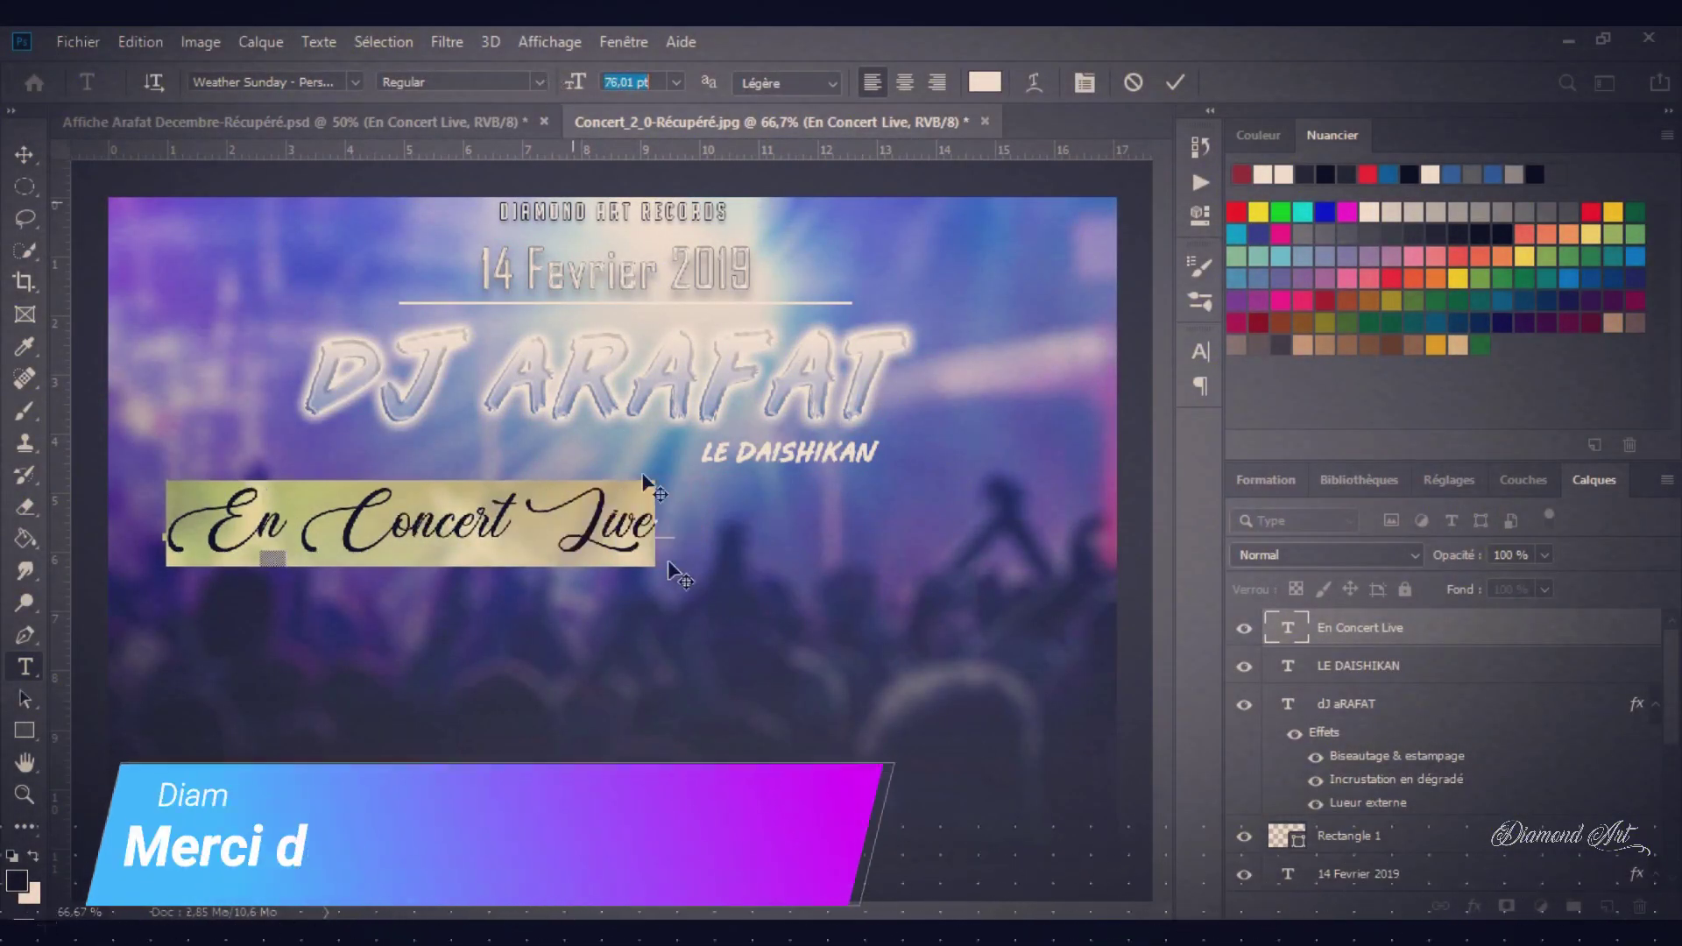
left_click_drag(683, 572, 722, 540)
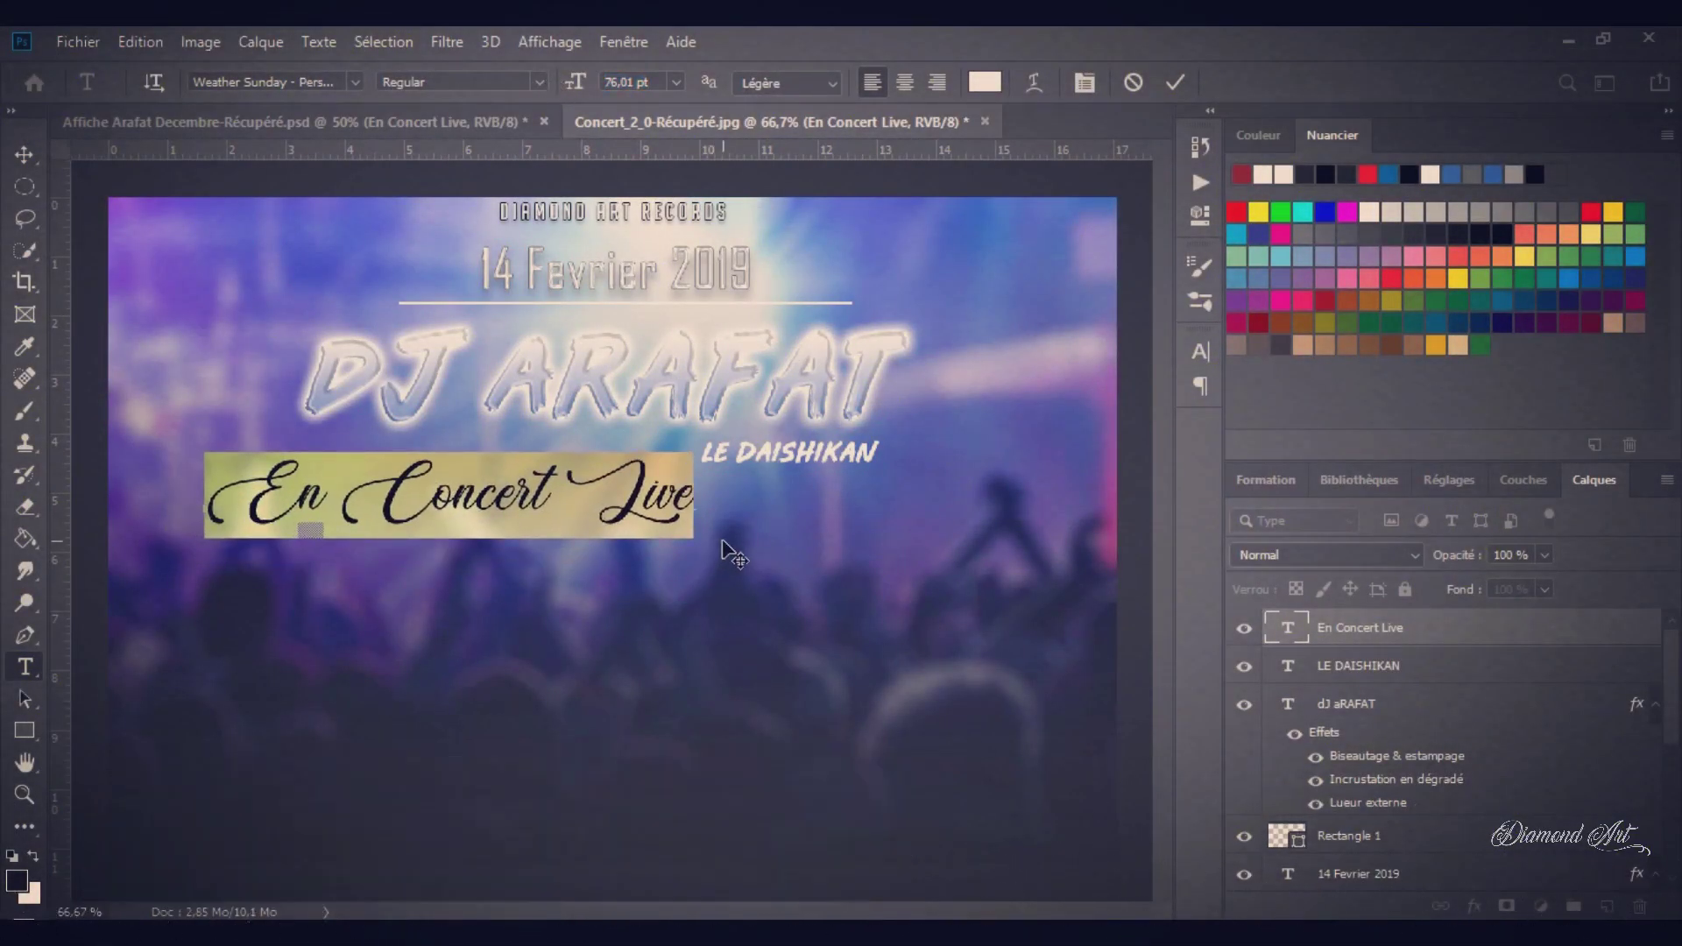
left_click(1169, 87)
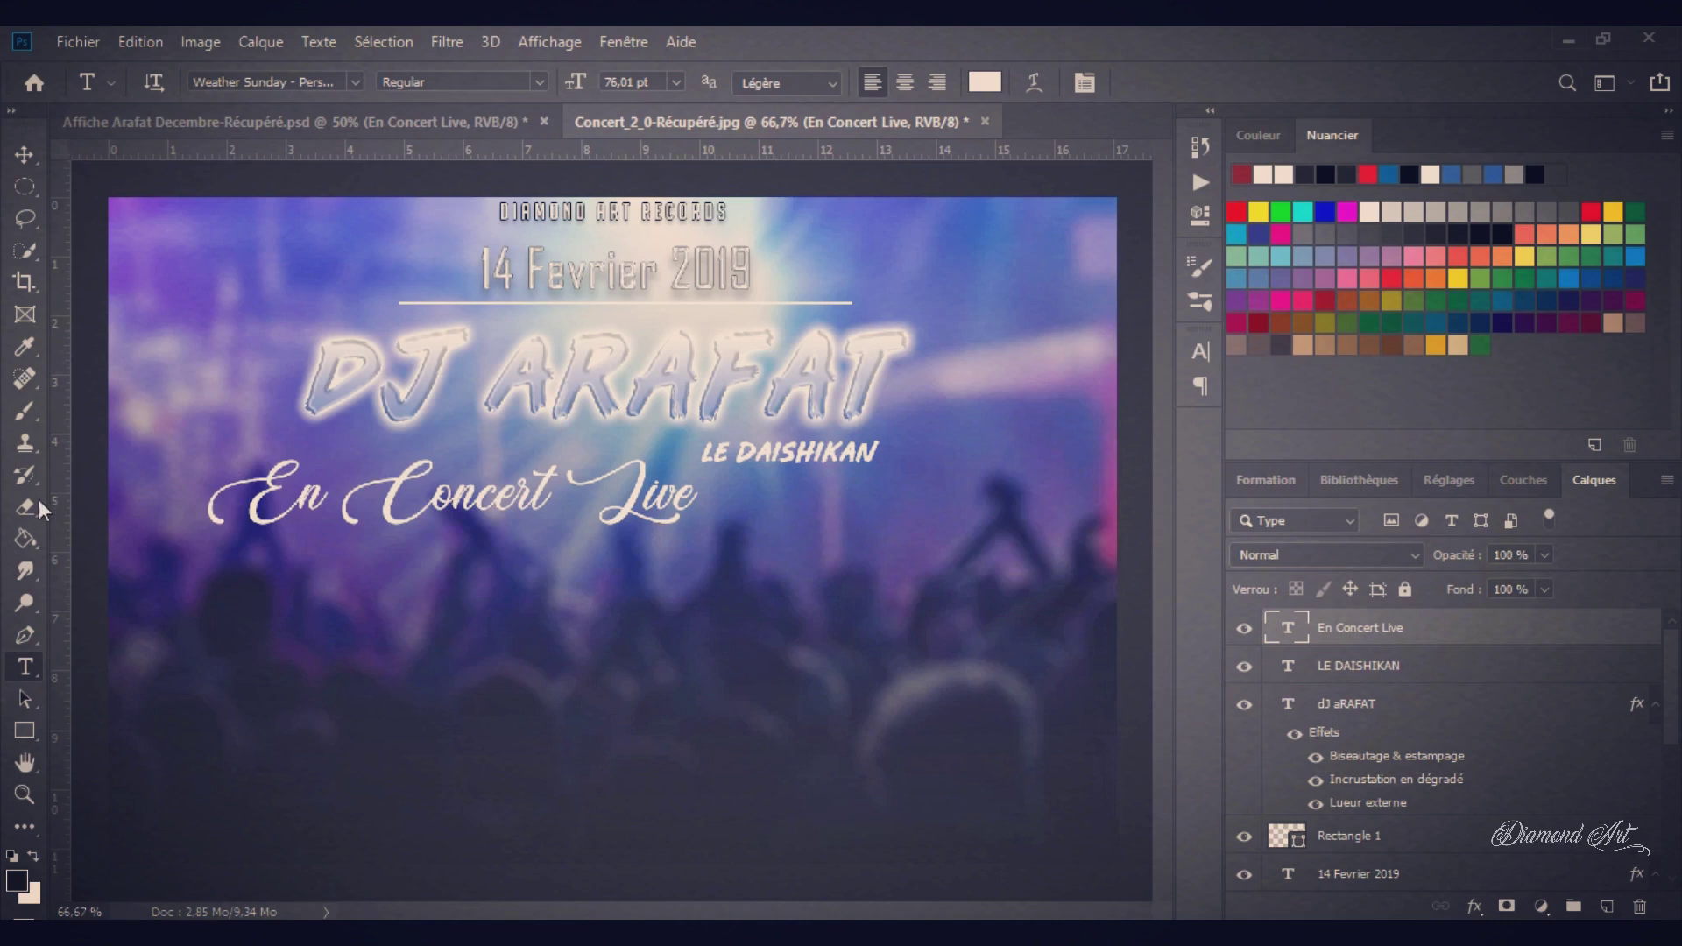
- Set up the Brush with a white foreground colour and the Char_Paint_Hair3 preset, and create a new layer
left_click(20, 412)
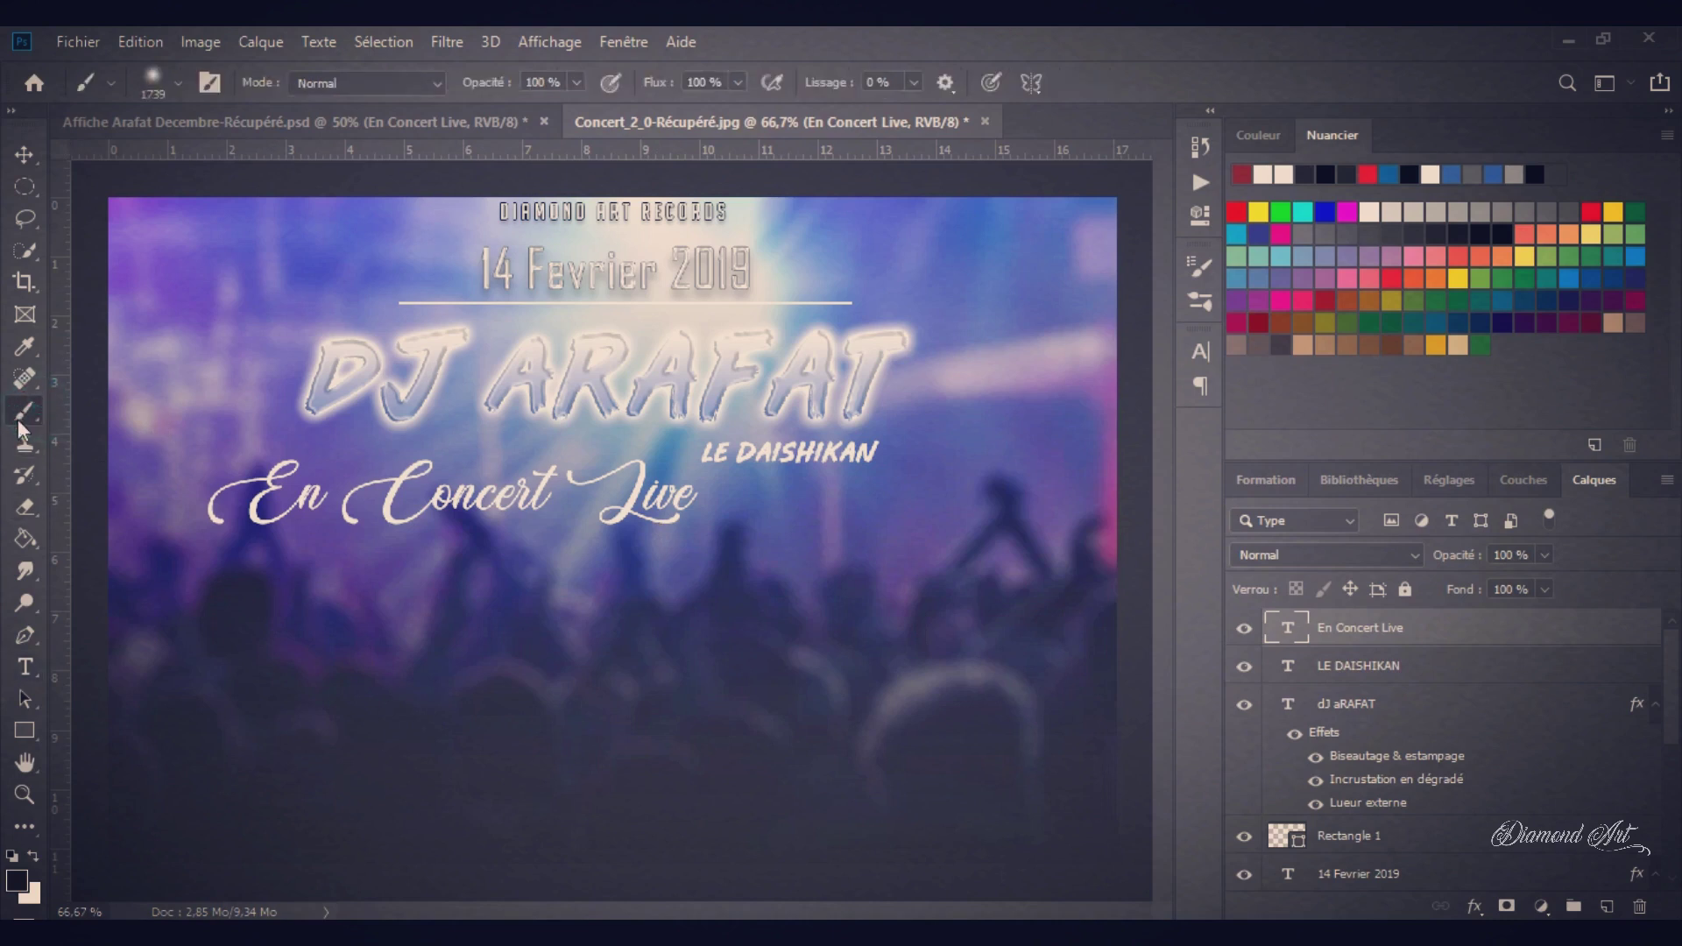
left_click(15, 858)
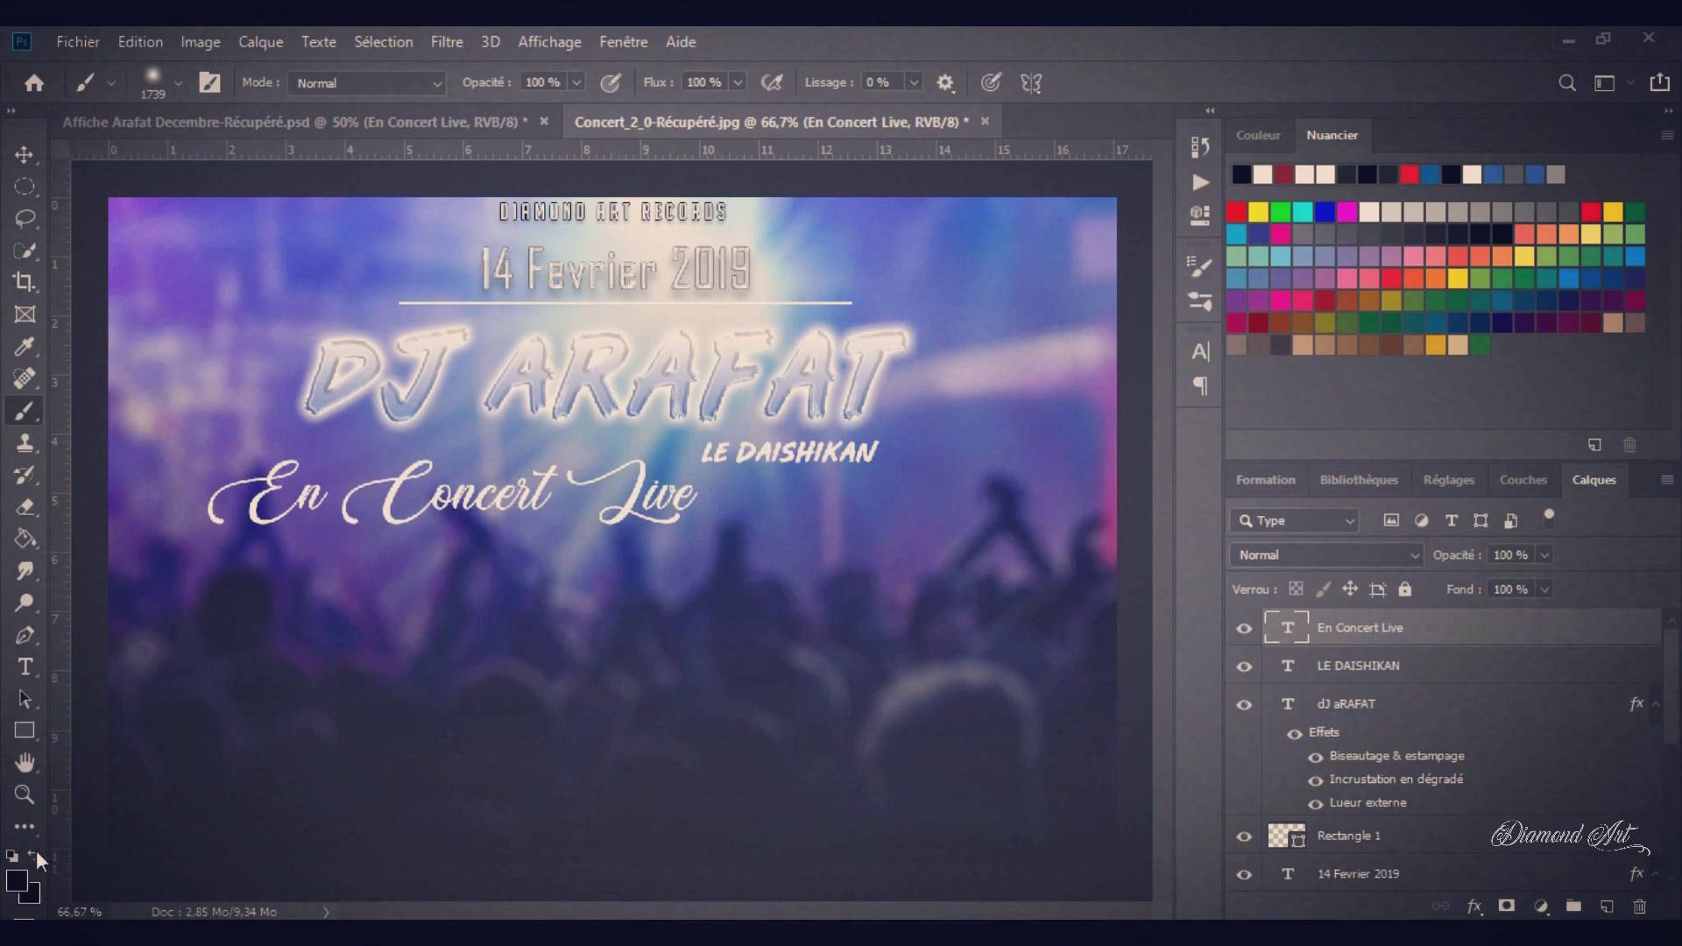
left_click(36, 855)
left_click(178, 82)
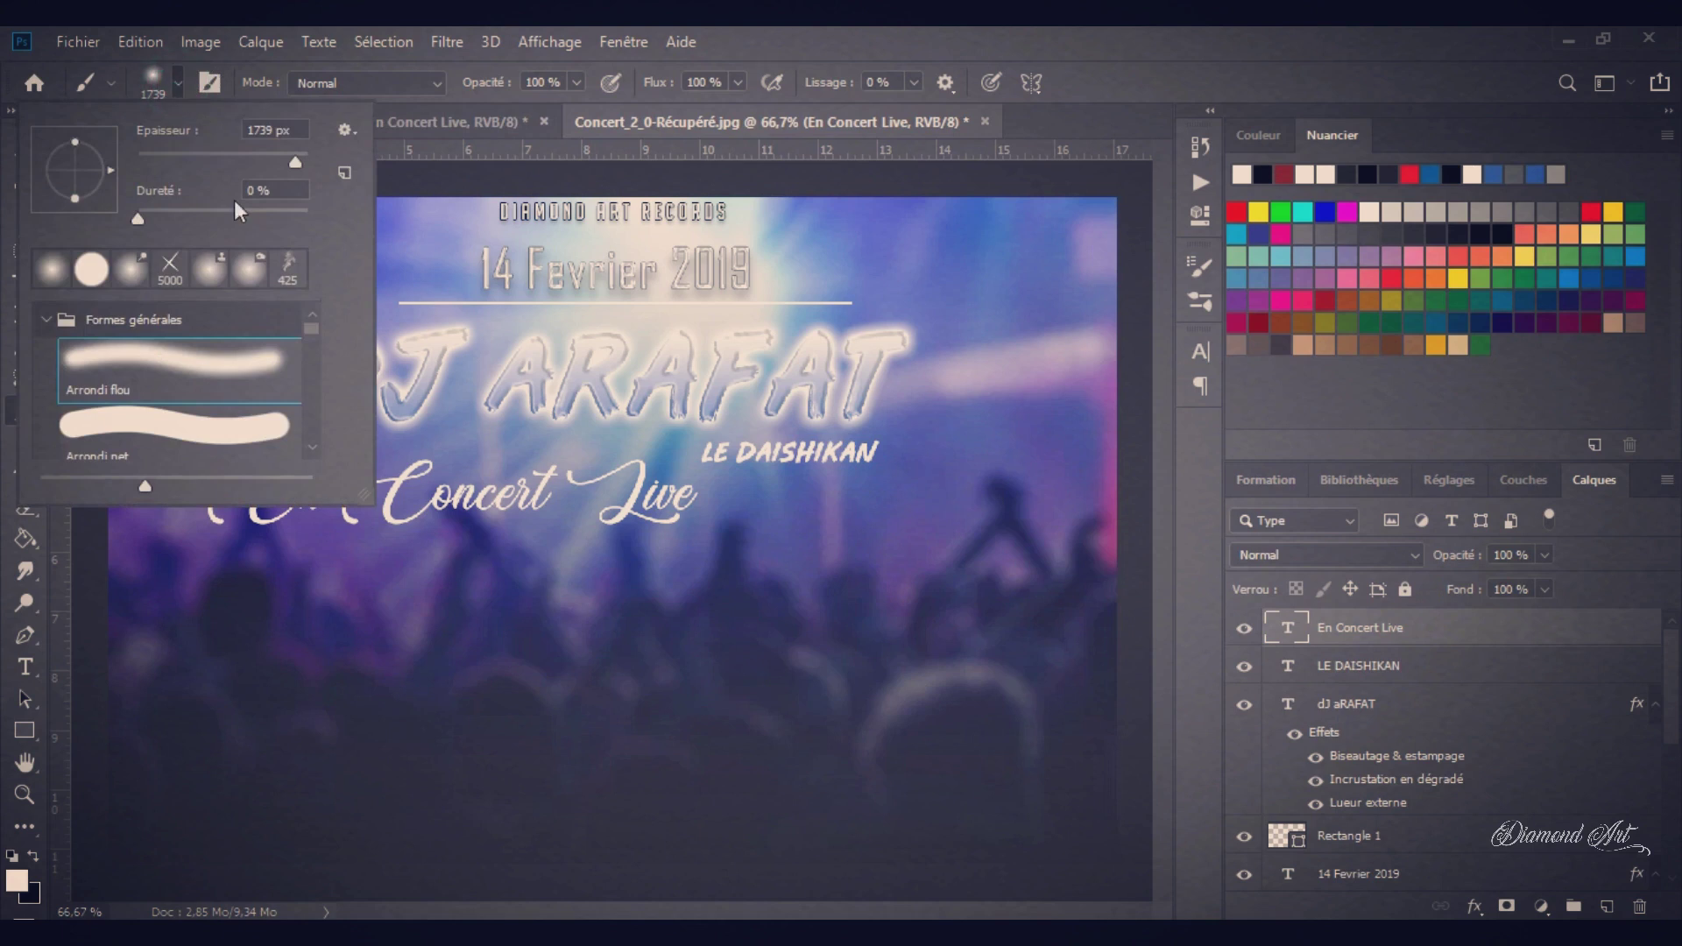
left_click(64, 324)
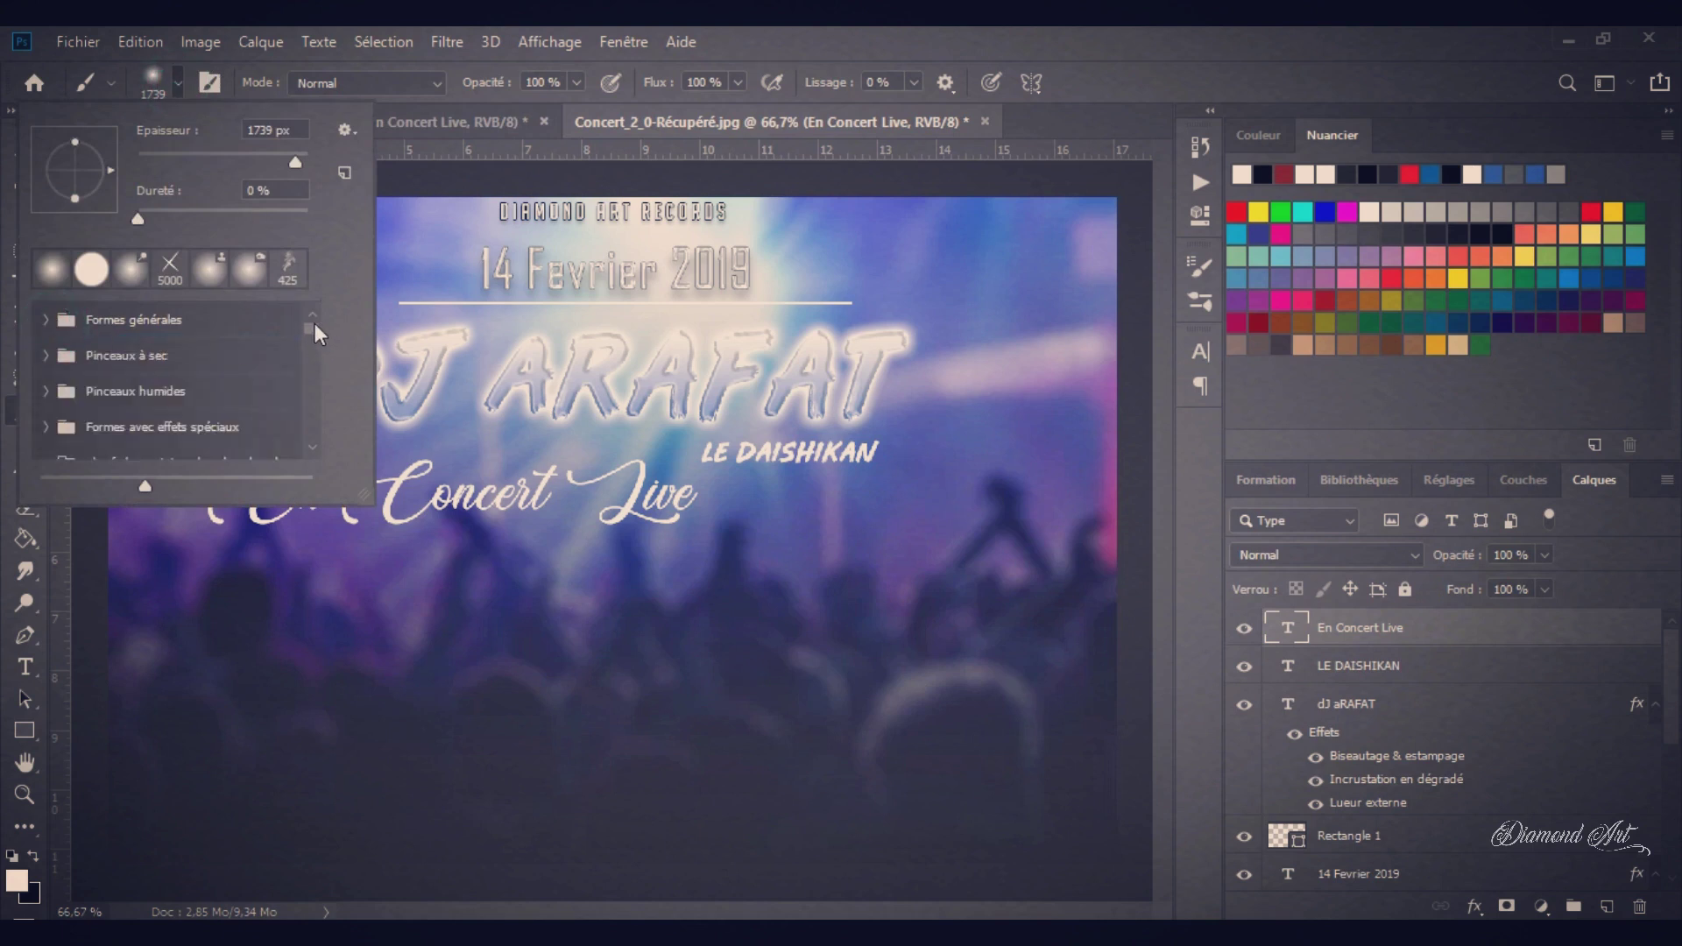
left_click_drag(314, 324, 318, 402)
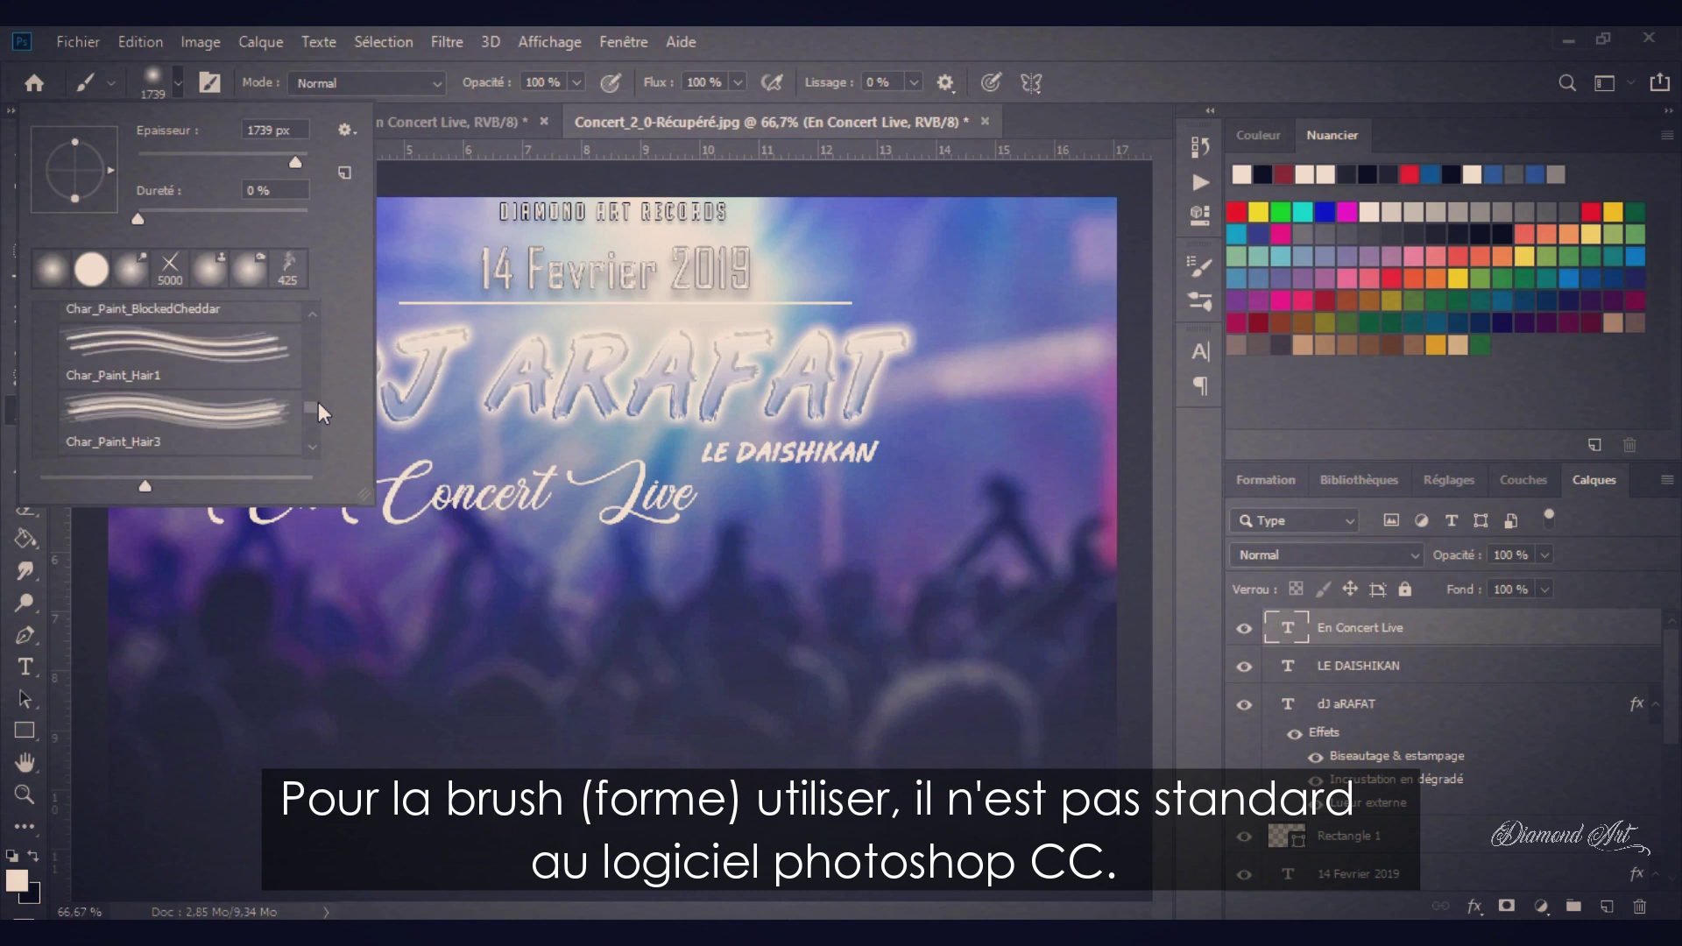
left_click(260, 416)
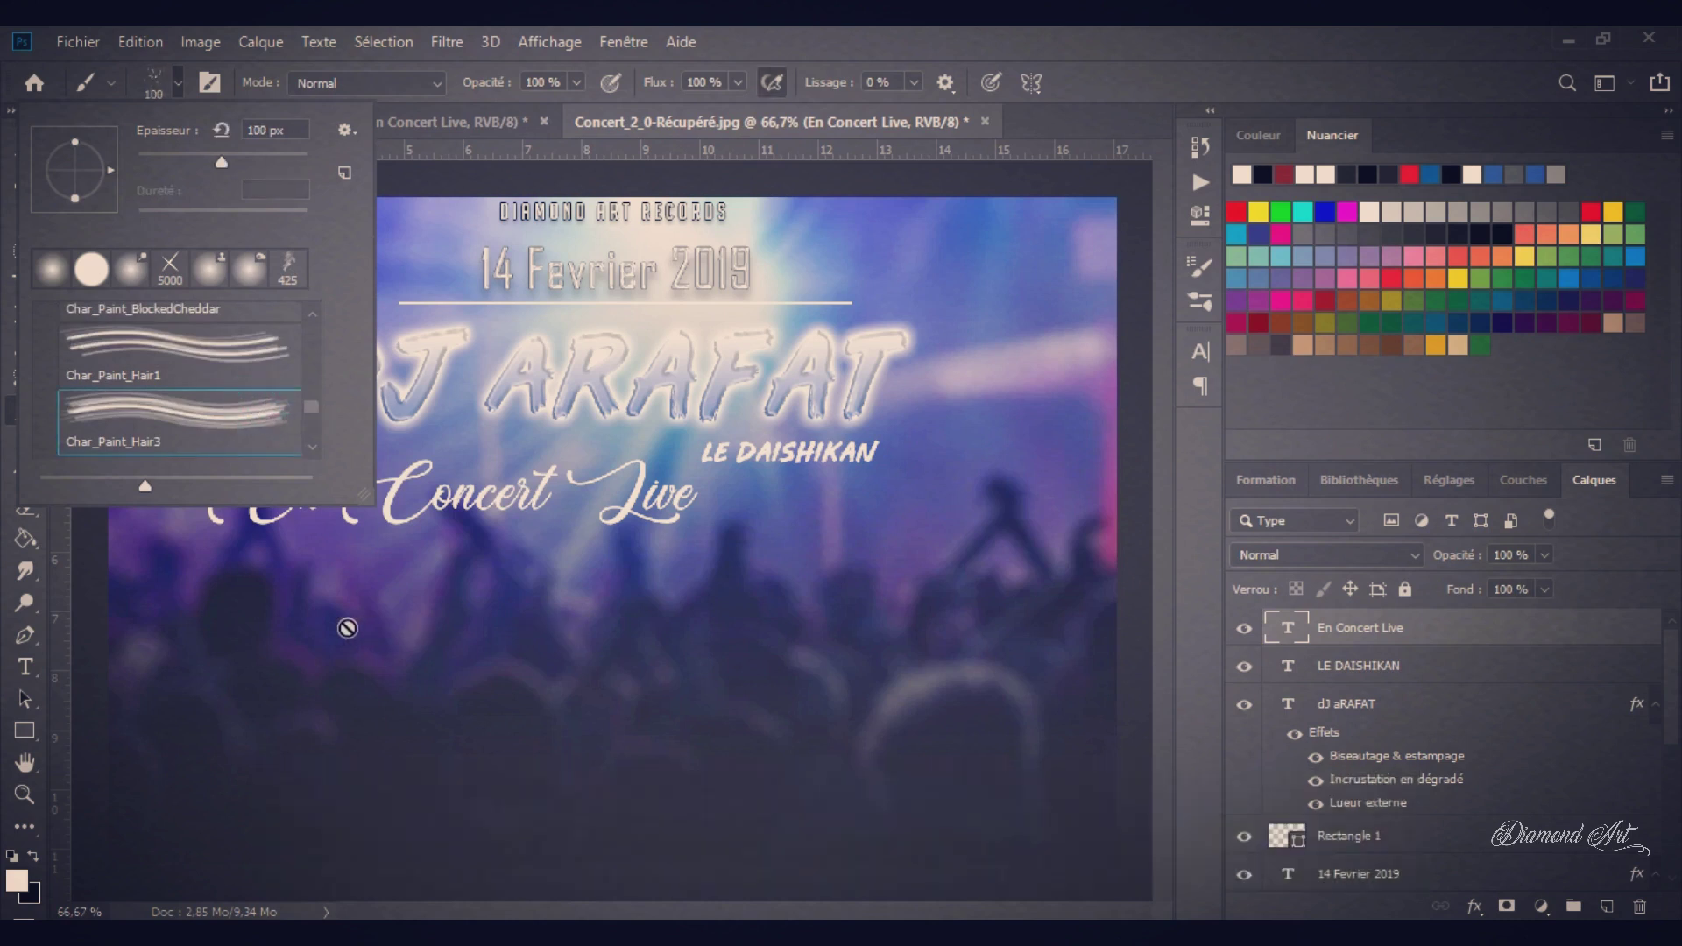
left_click(1450, 644)
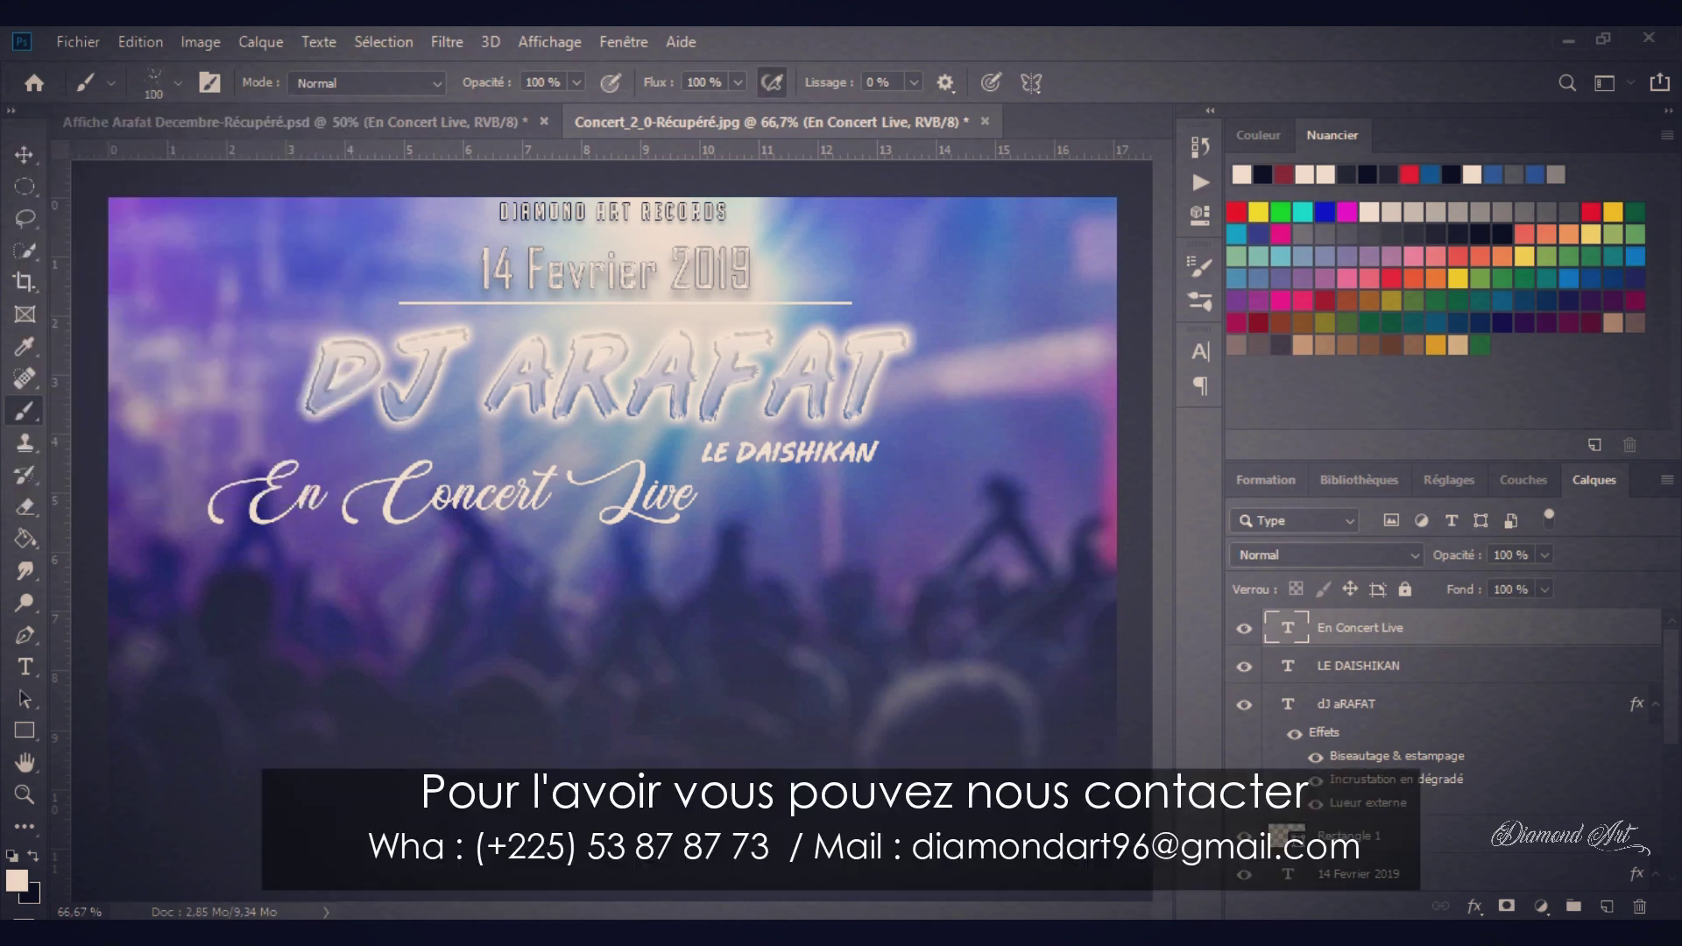
left_click(1608, 908)
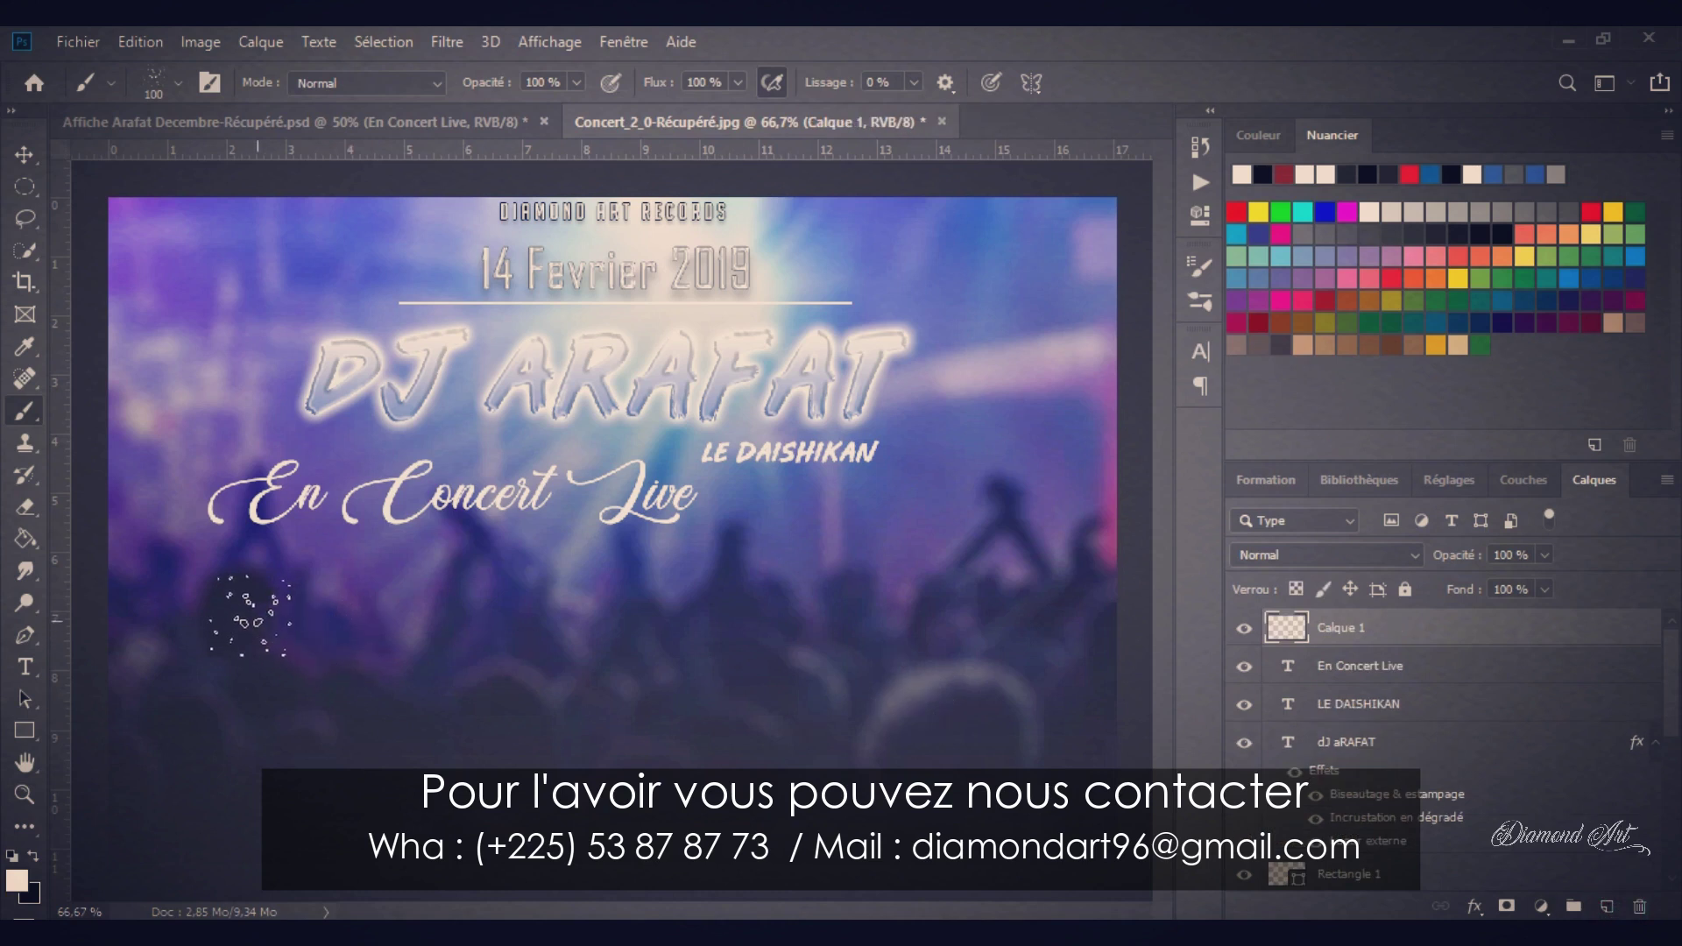
- Try a brush stroke below the En Concert Live text, undo it and reduce the brush size
mouse_move(223, 595)
left_mouse_down()
mouse_move(490, 587)
mouse_move(521, 604)
left_mouse_up()
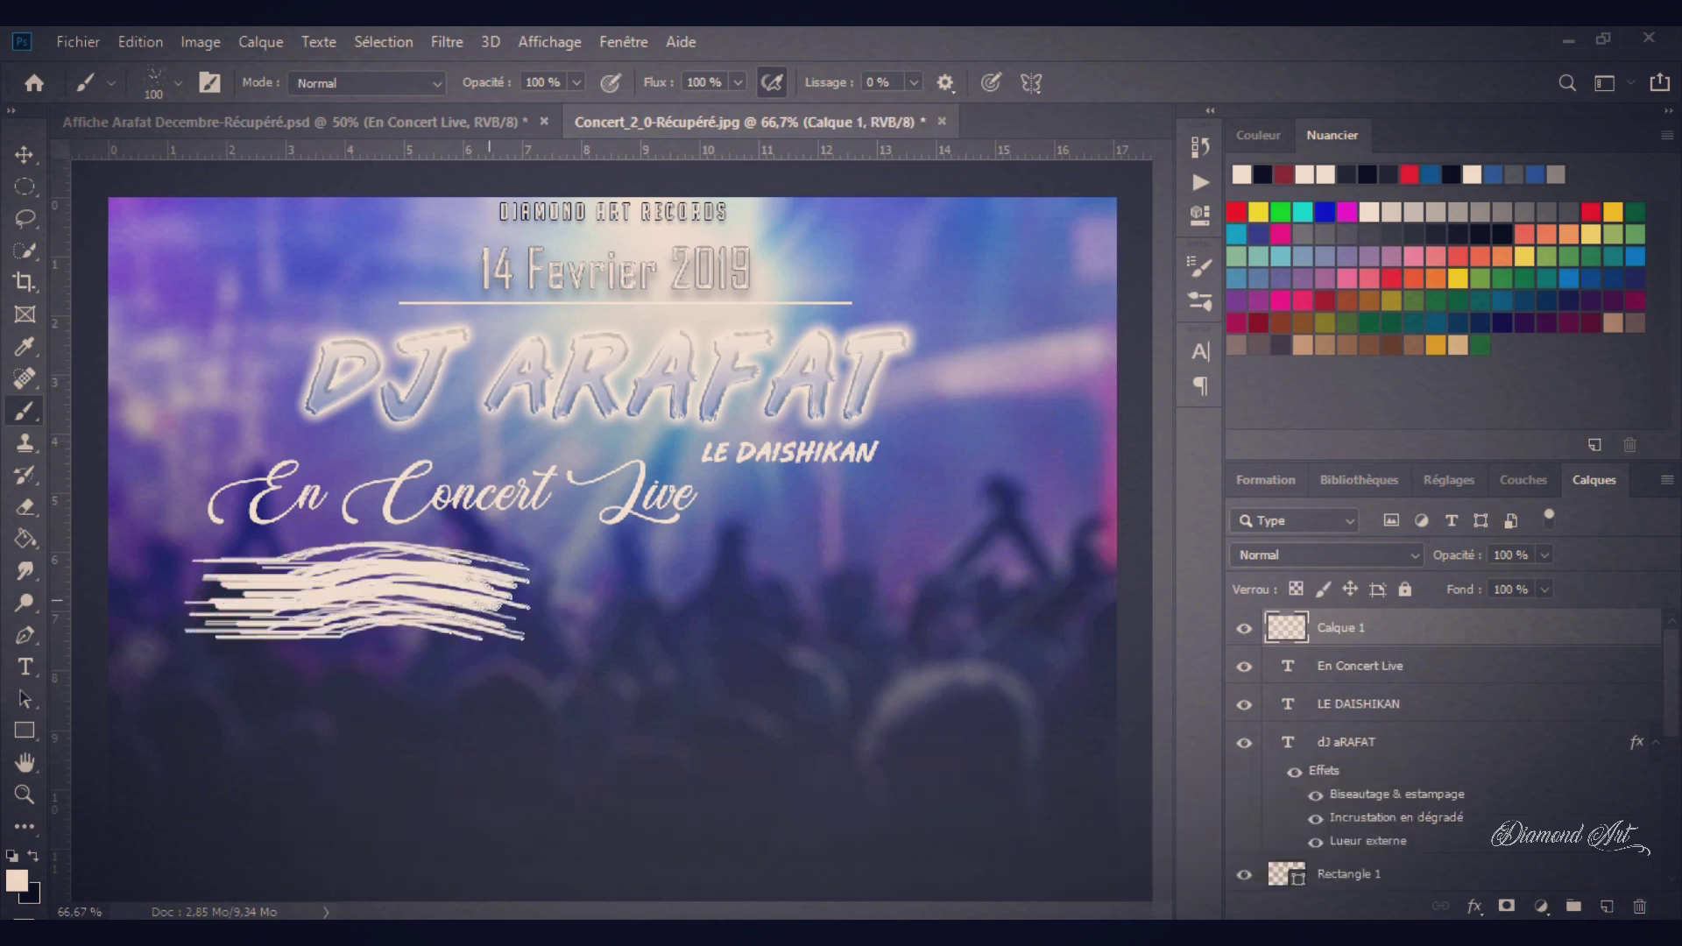
key("ctrl+z")
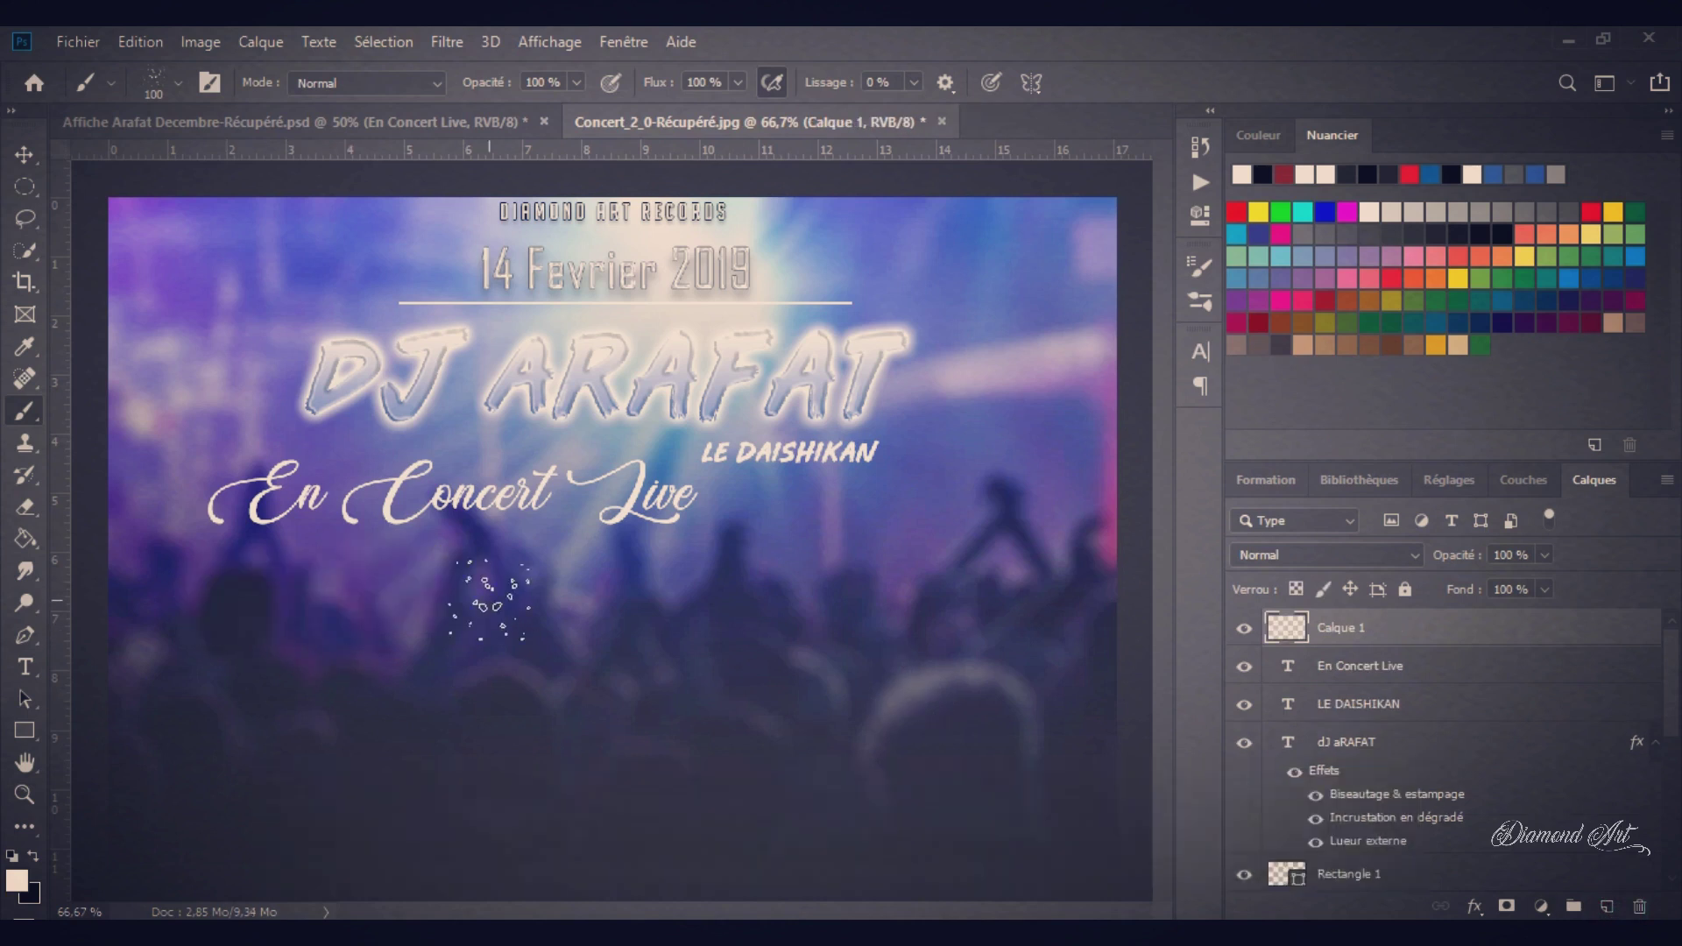
key("bracketleft")
key("bracketleft")
key("bracketleft")
key("bracketleft")
mouse_move(249, 591)
left_mouse_down()
mouse_move(494, 605)
mouse_move(377, 618)
left_mouse_up()
key("ctrl+z")
left_click_drag(232, 605, 613, 605)
key("ctrl+z")
mouse_move(219, 613)
left_mouse_down()
mouse_move(509, 622)
mouse_move(386, 615)
mouse_move(460, 604)
left_mouse_up()
key("ctrl+z")
- Choose a brush preset at 55 px and paint a wide horizontal white stroke below the En Concert Live text
left_click(174, 82)
left_click(176, 359)
key("ctrl+z")
left_click(177, 83)
left_click(175, 385)
left_click(883, 62)
mouse_move(269, 588)
left_mouse_down()
mouse_move(635, 608)
mouse_move(613, 612)
mouse_move(257, 594)
mouse_move(657, 587)
left_mouse_up()
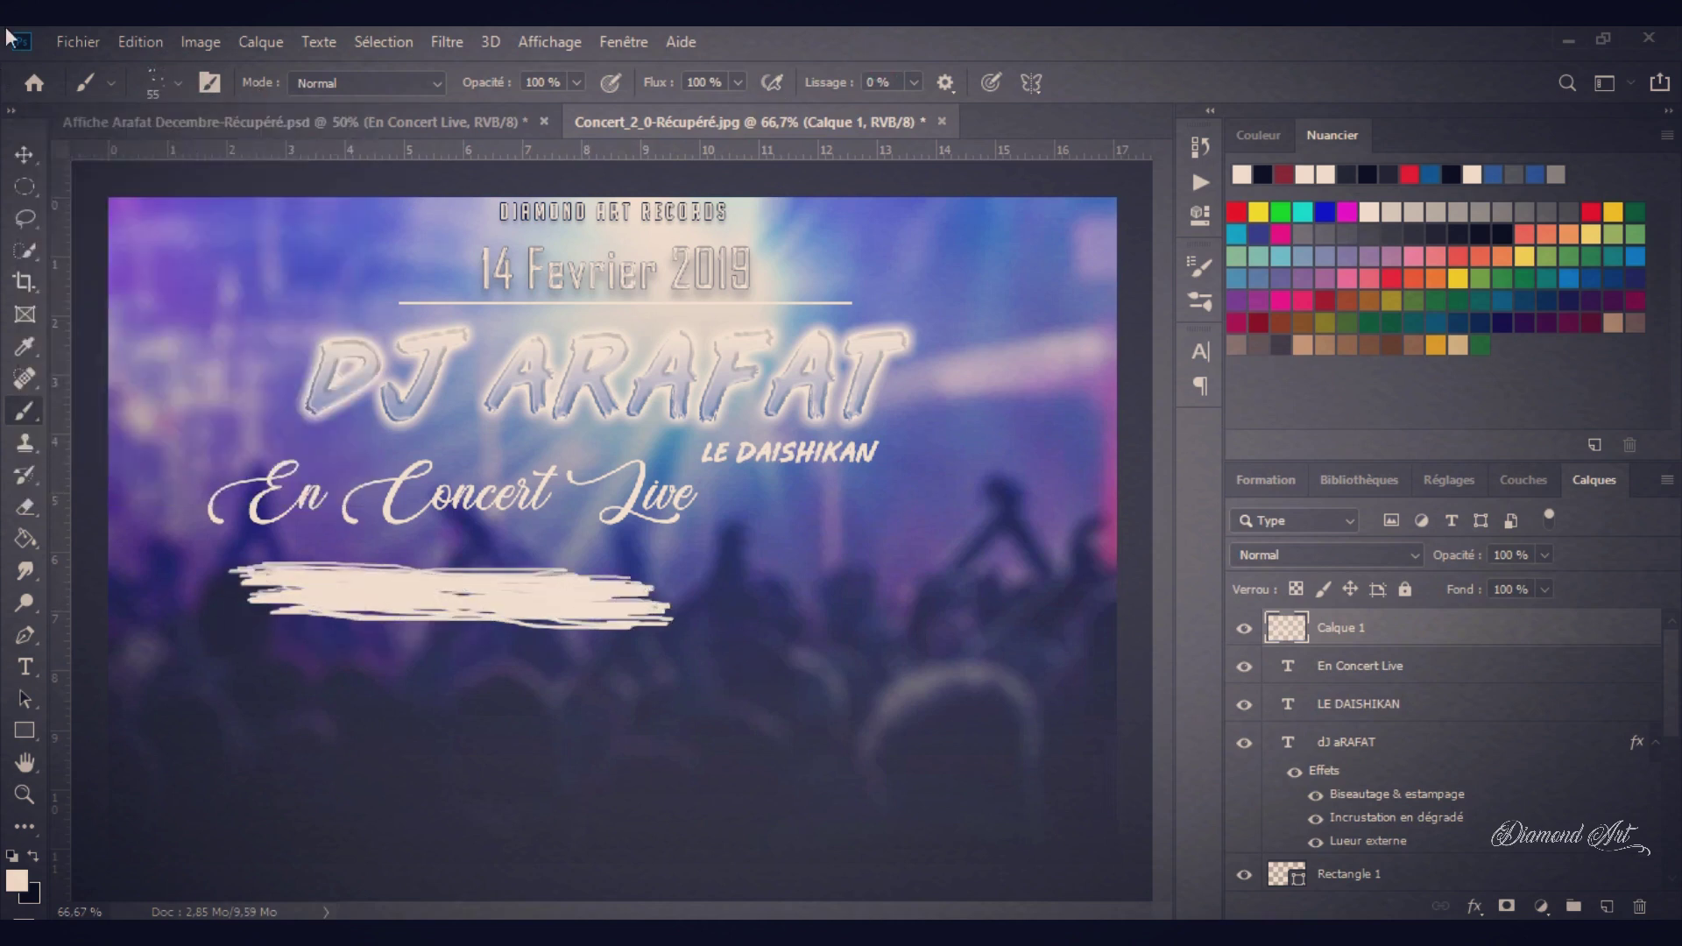
- Move the painted white stroke up to just beneath the En Concert Live text
left_click(70, 42)
left_click(528, 68)
left_click(25, 155)
left_click_drag(557, 596, 559, 572)
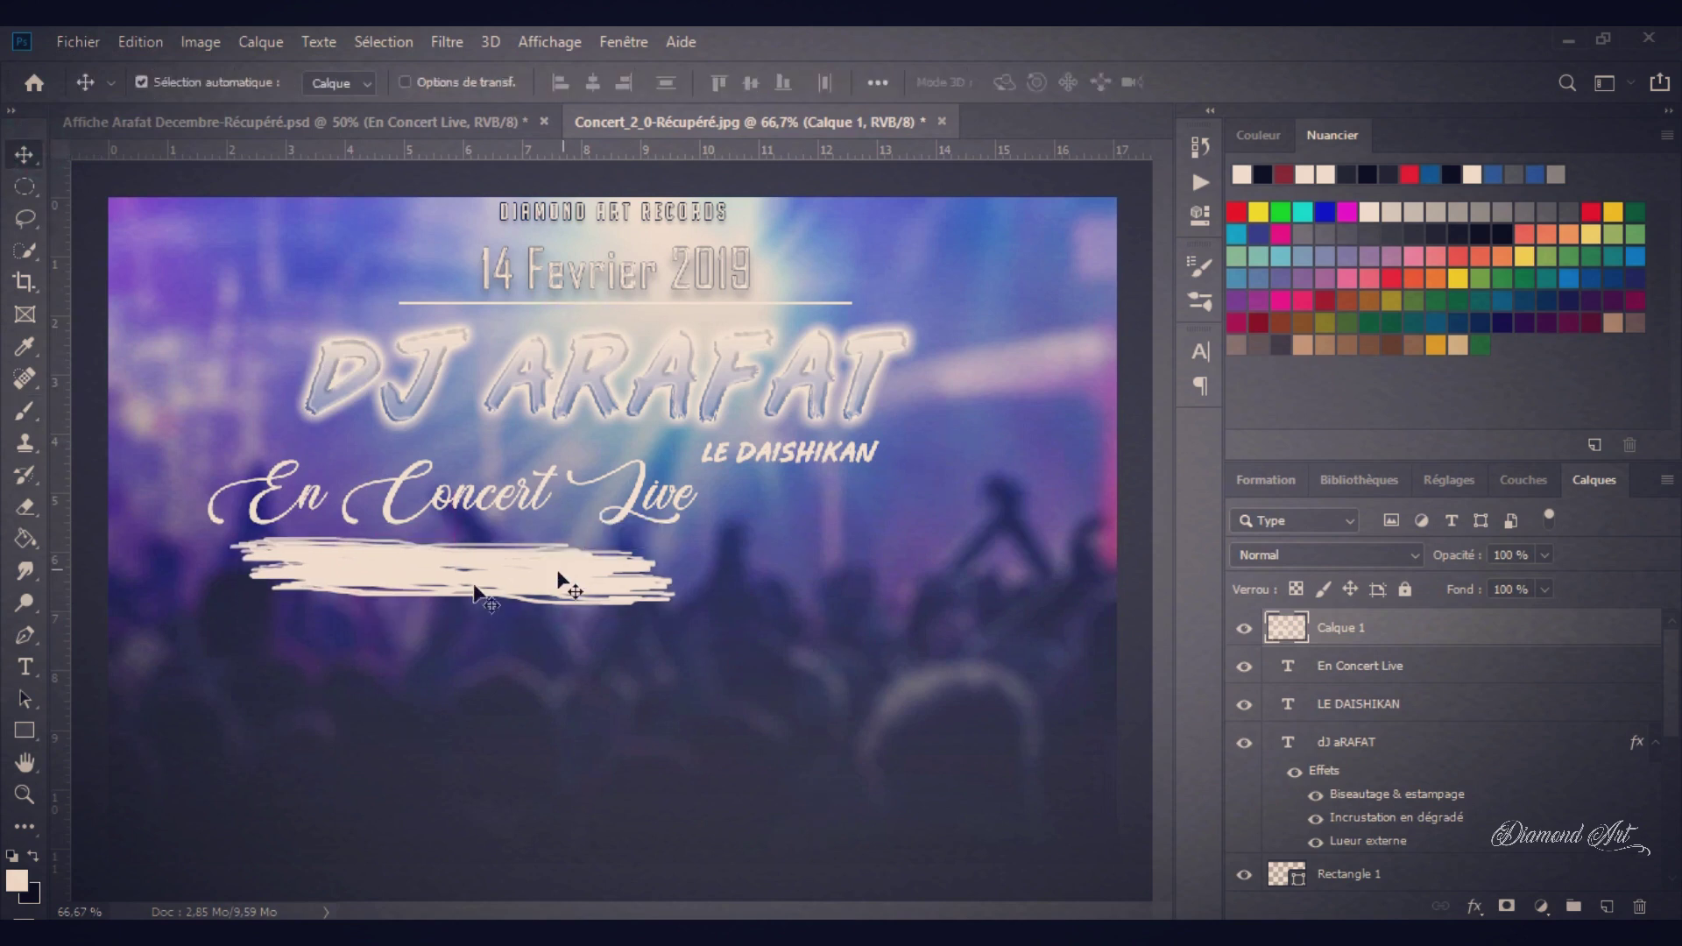
- Draw a thin vertical white rectangle, 13 by 170 px, below the painted stroke
right_click(25, 729)
left_click(113, 730)
left_click_drag(413, 640, 419, 779)
right_click(25, 729)
left_click(114, 750)
left_click_drag(146, 631, 331, 816)
left_click(293, 82)
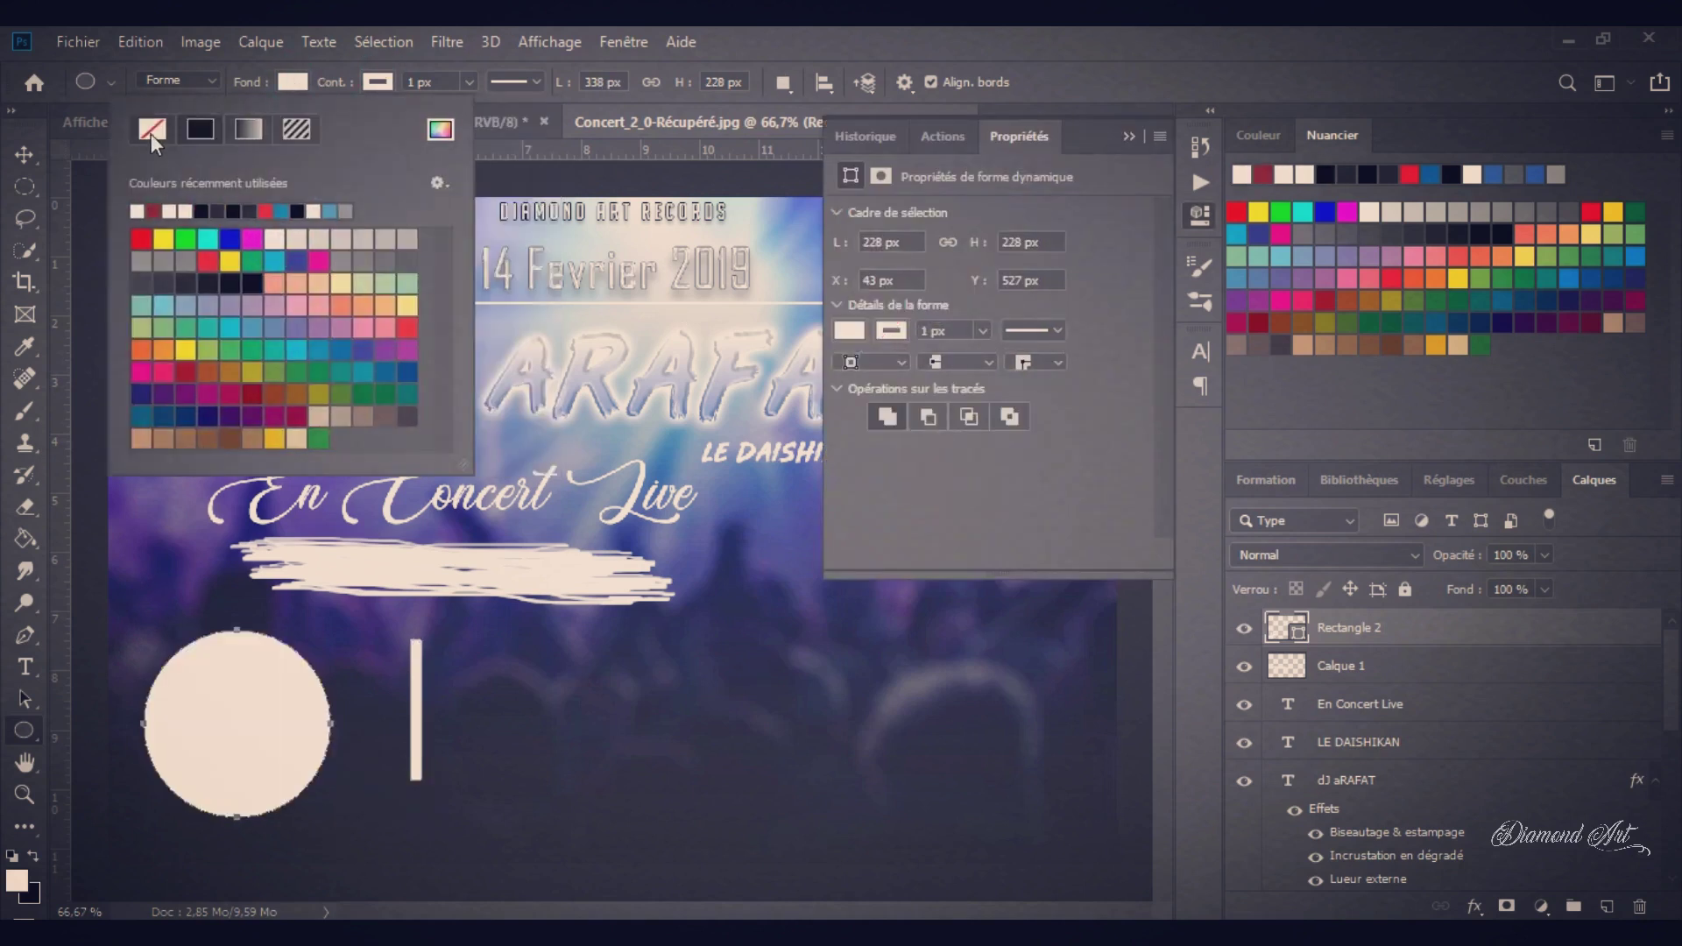
left_click(150, 131)
left_click(468, 82)
left_click_drag(478, 105, 485, 111)
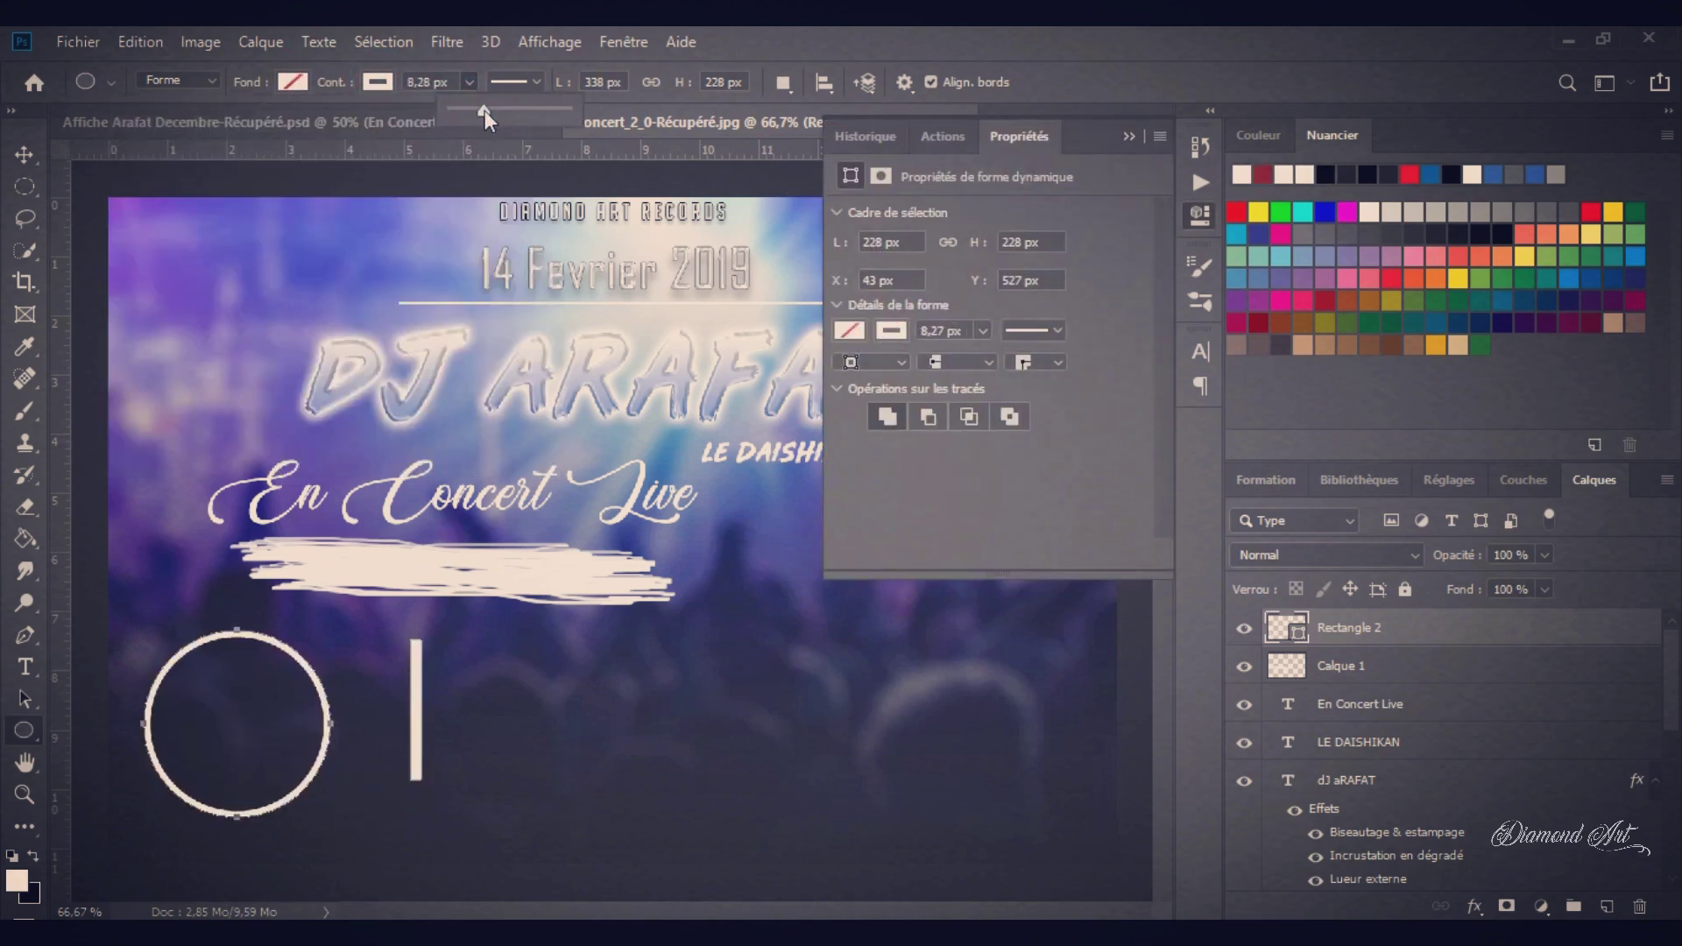
key("ctrl+z")
key("ctrl+z")
key("ctrl+z")
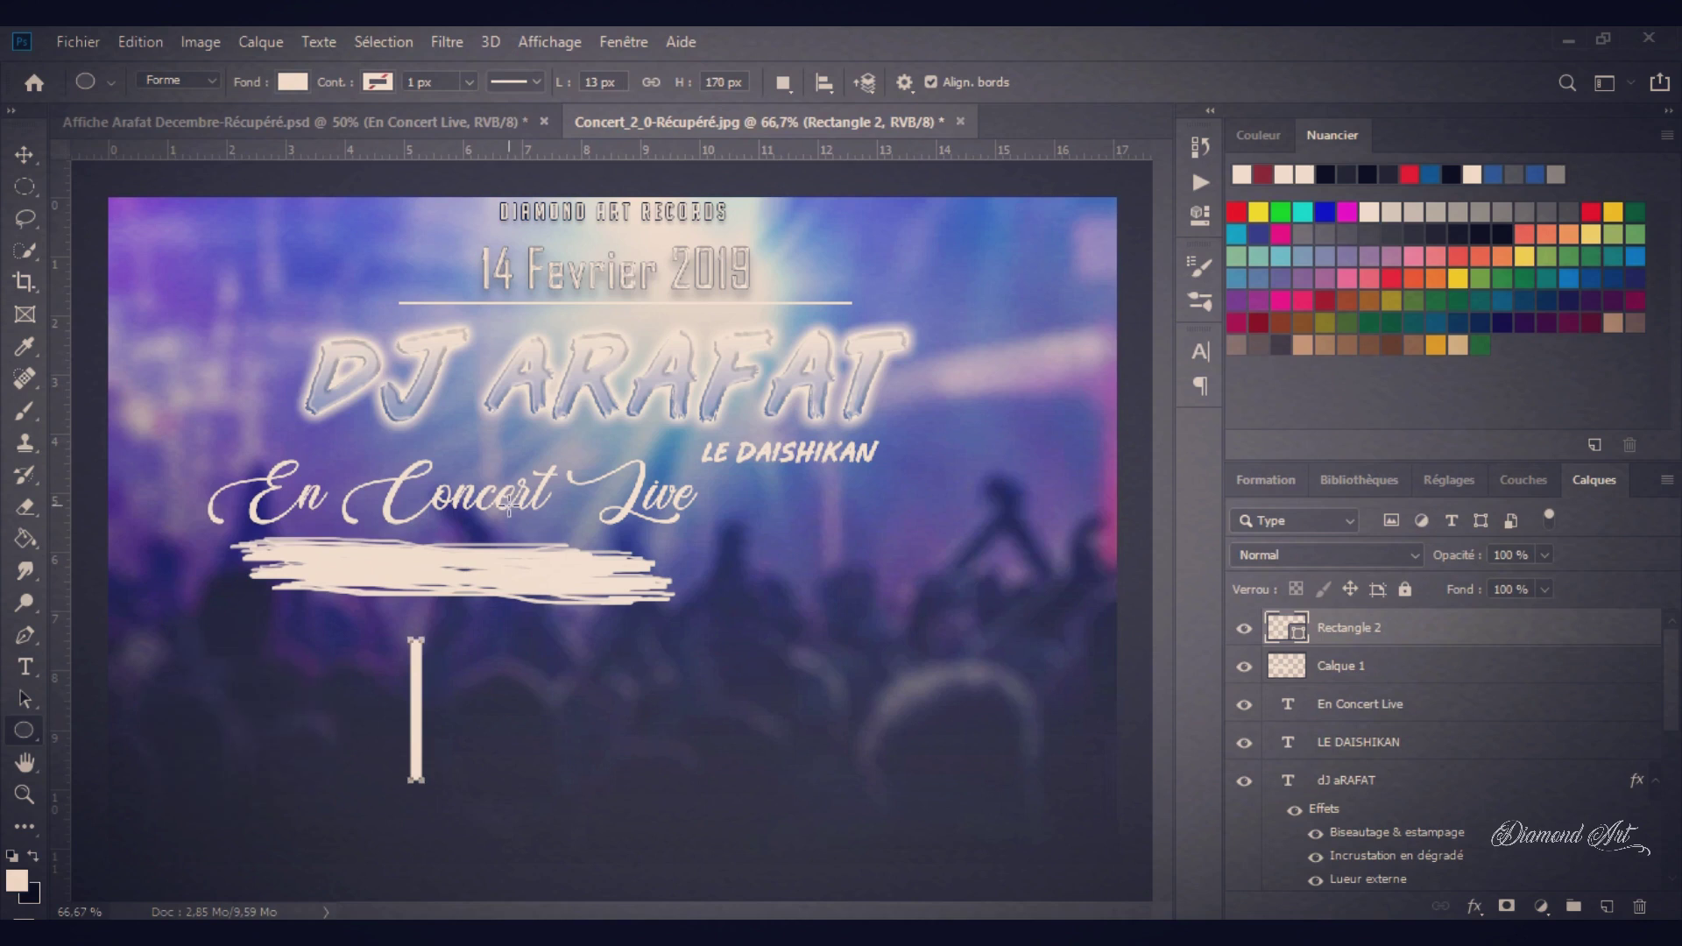
- Select the painted stroke's layer and draw a 163 px circle above it, beside the vertical bar
key("v")
left_click(732, 661)
left_click_drag(1671, 814, 1674, 631)
left_click(1476, 626)
left_click(1394, 669)
left_click(23, 729)
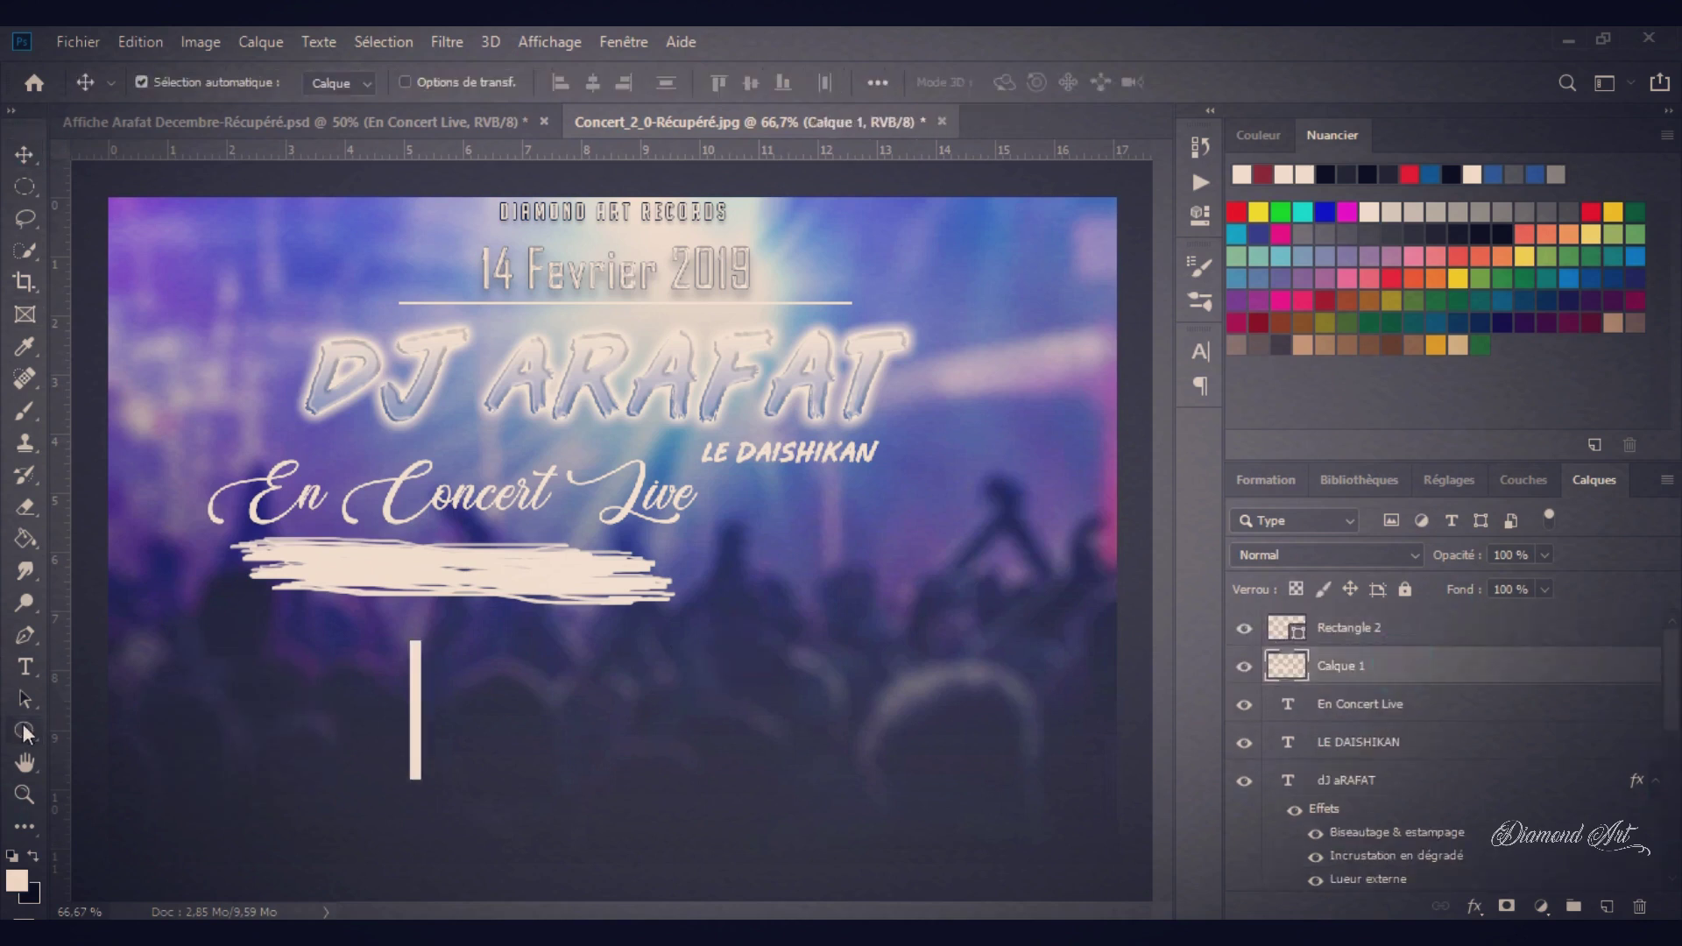
left_click_drag(123, 670, 257, 804)
- Remove the circle's fill and set its white outline to 9.56 px
left_click(293, 82)
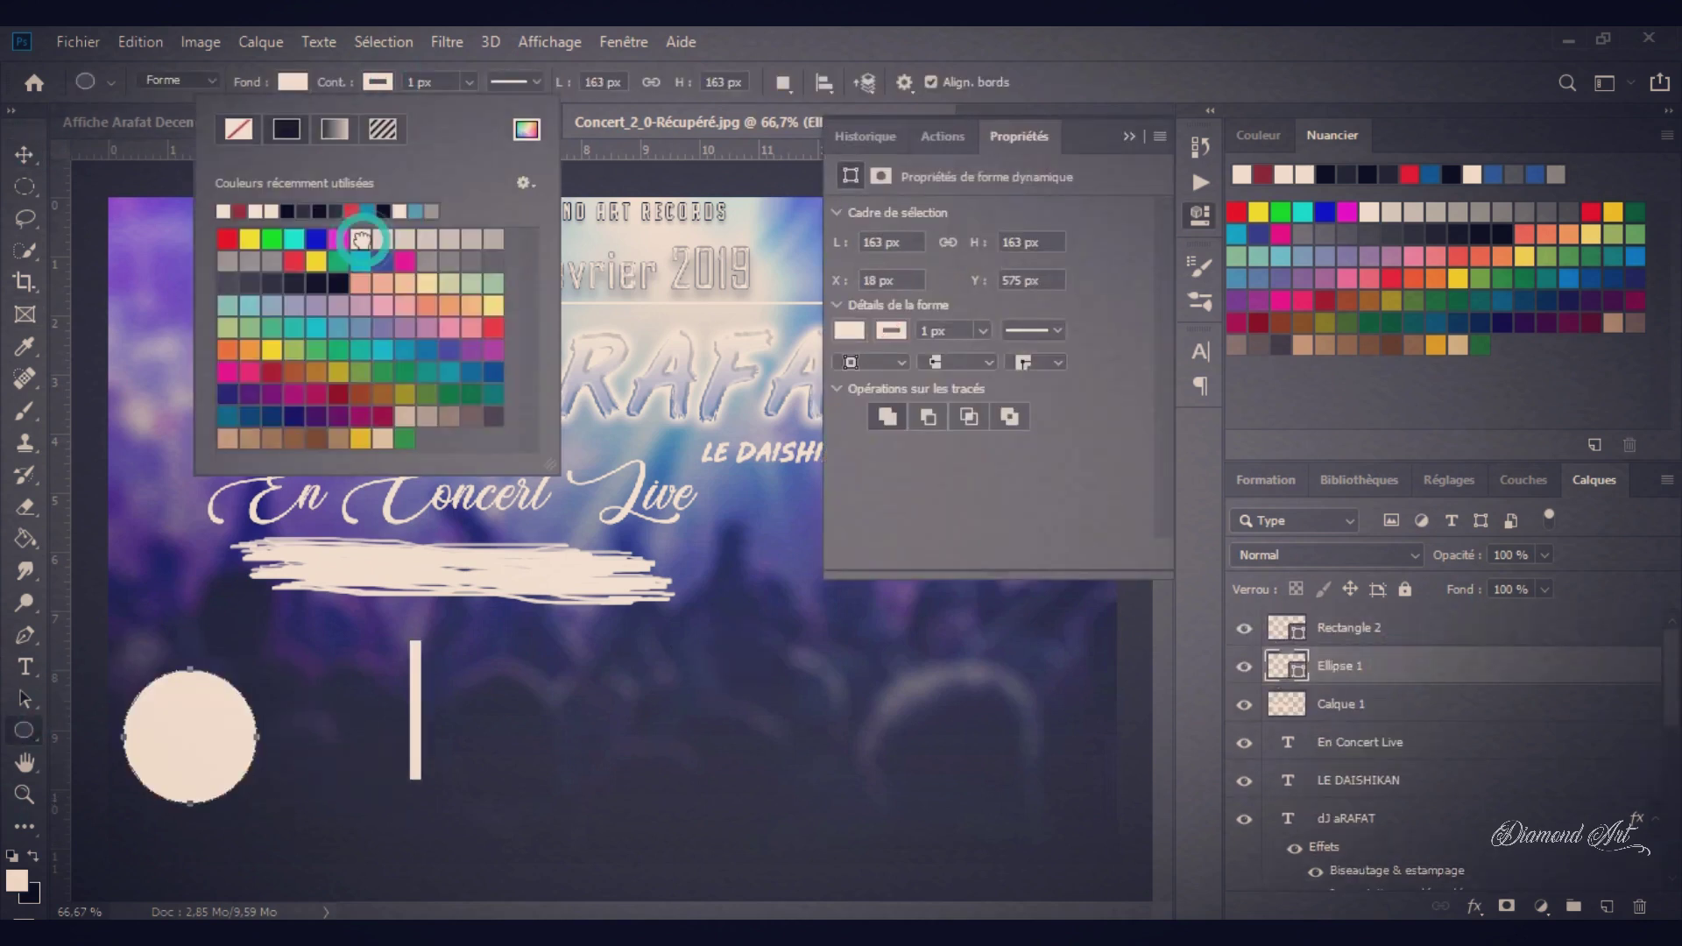
left_click(293, 81)
left_click(158, 129)
left_click(469, 82)
left_click_drag(472, 112, 485, 114)
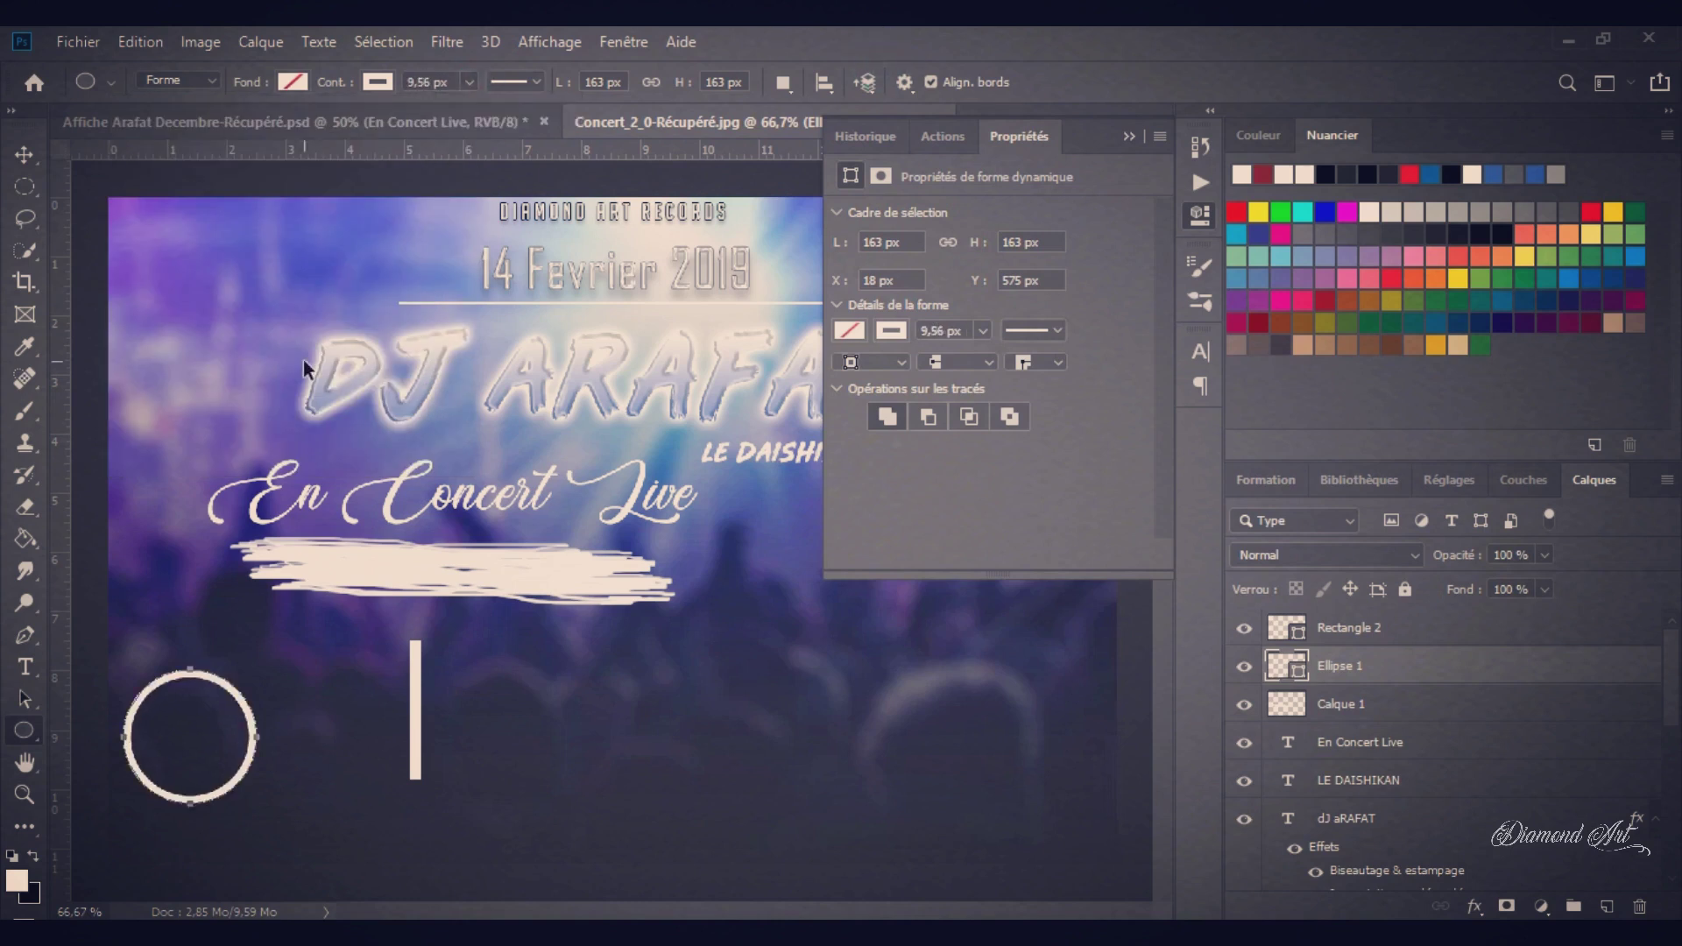
left_click(1129, 136)
- Enlarge the outlined circle proportionally to 112.27 %
left_click(1420, 699)
left_click_drag(257, 669, 261, 663)
key("Return")
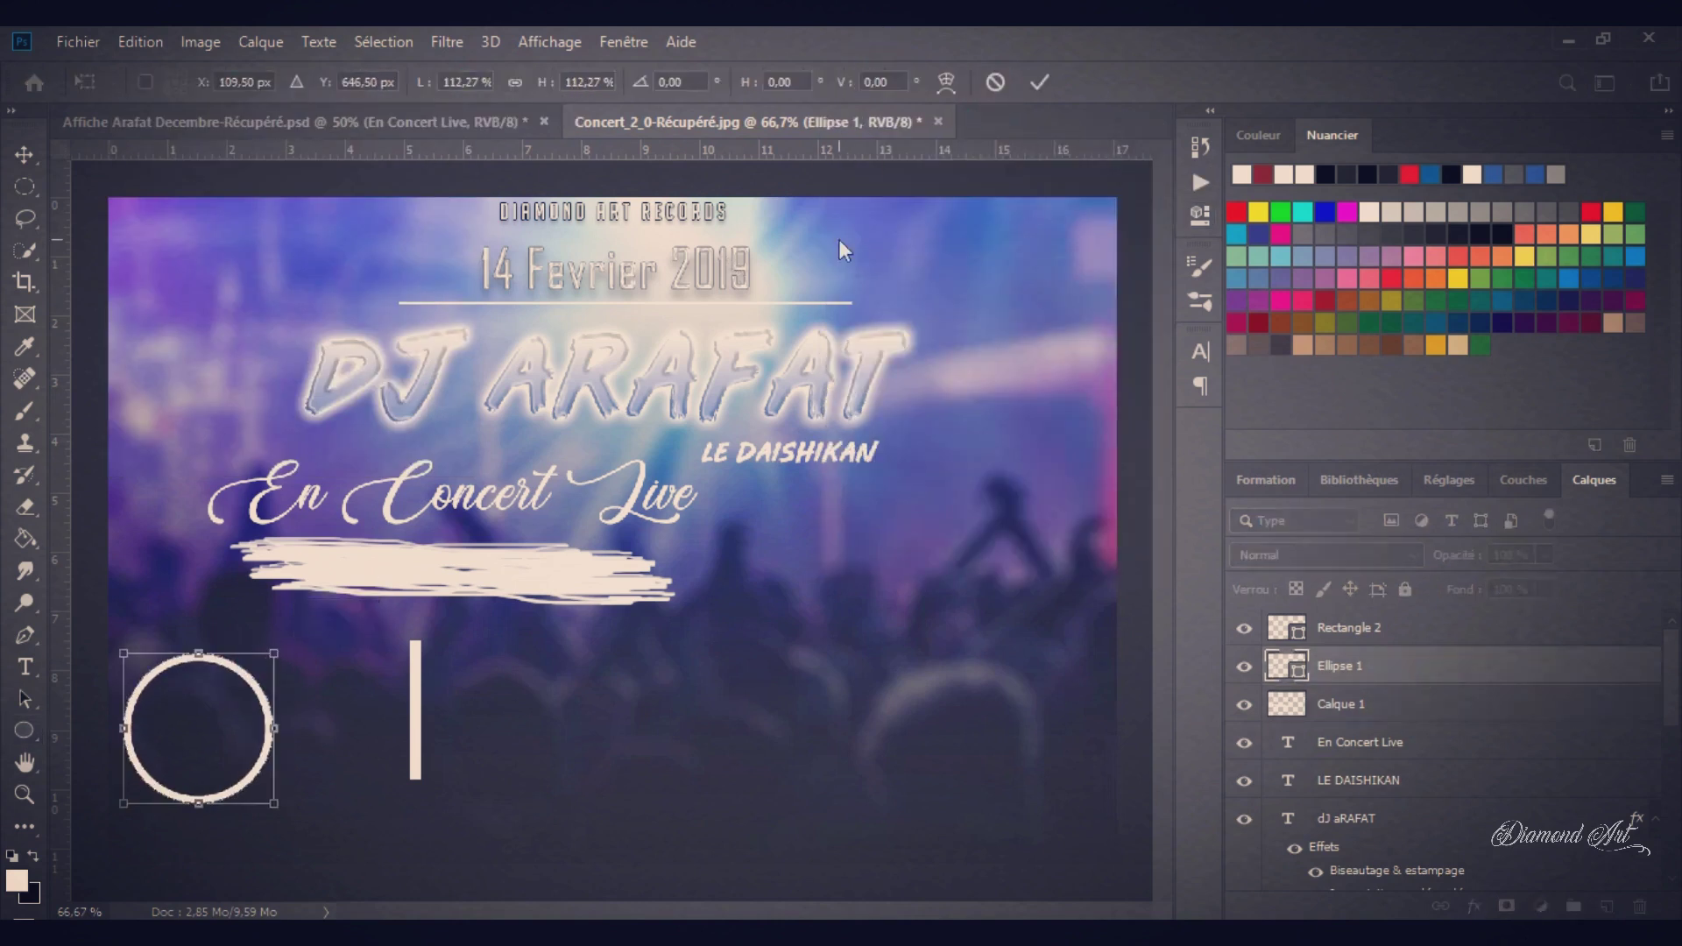
- Add the text 14H in Agency FB below the vertical bar
key("t")
left_click(375, 828)
left_click(355, 83)
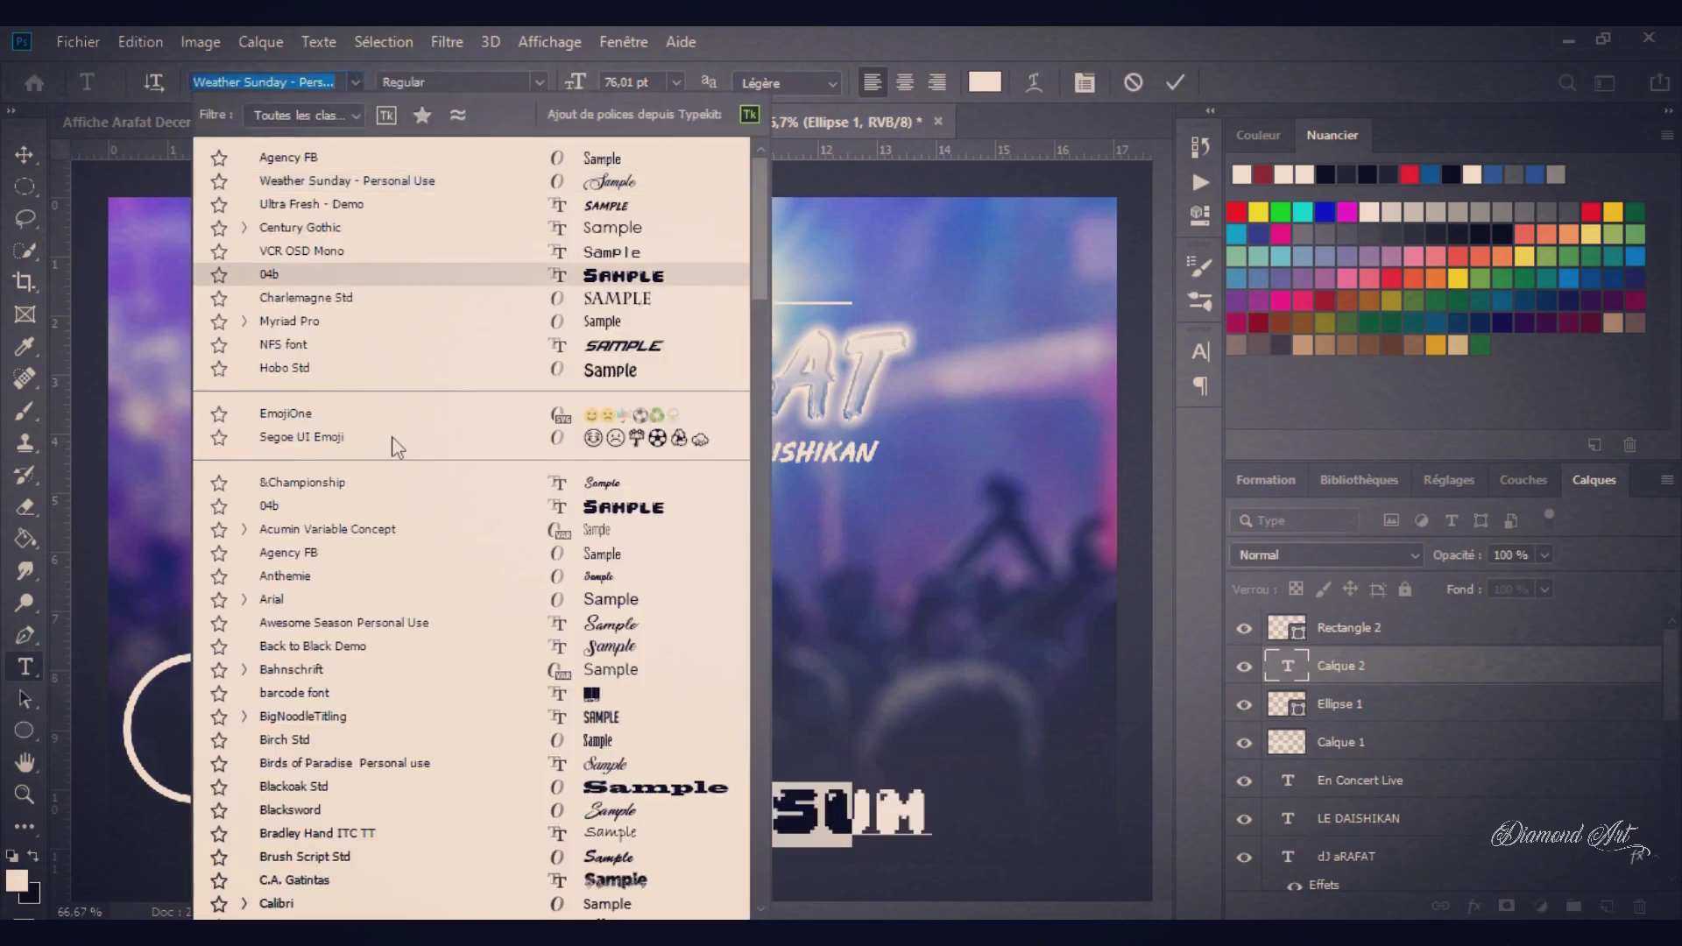
left_click(491, 227)
left_click(354, 82)
left_click(345, 180)
type("14H")
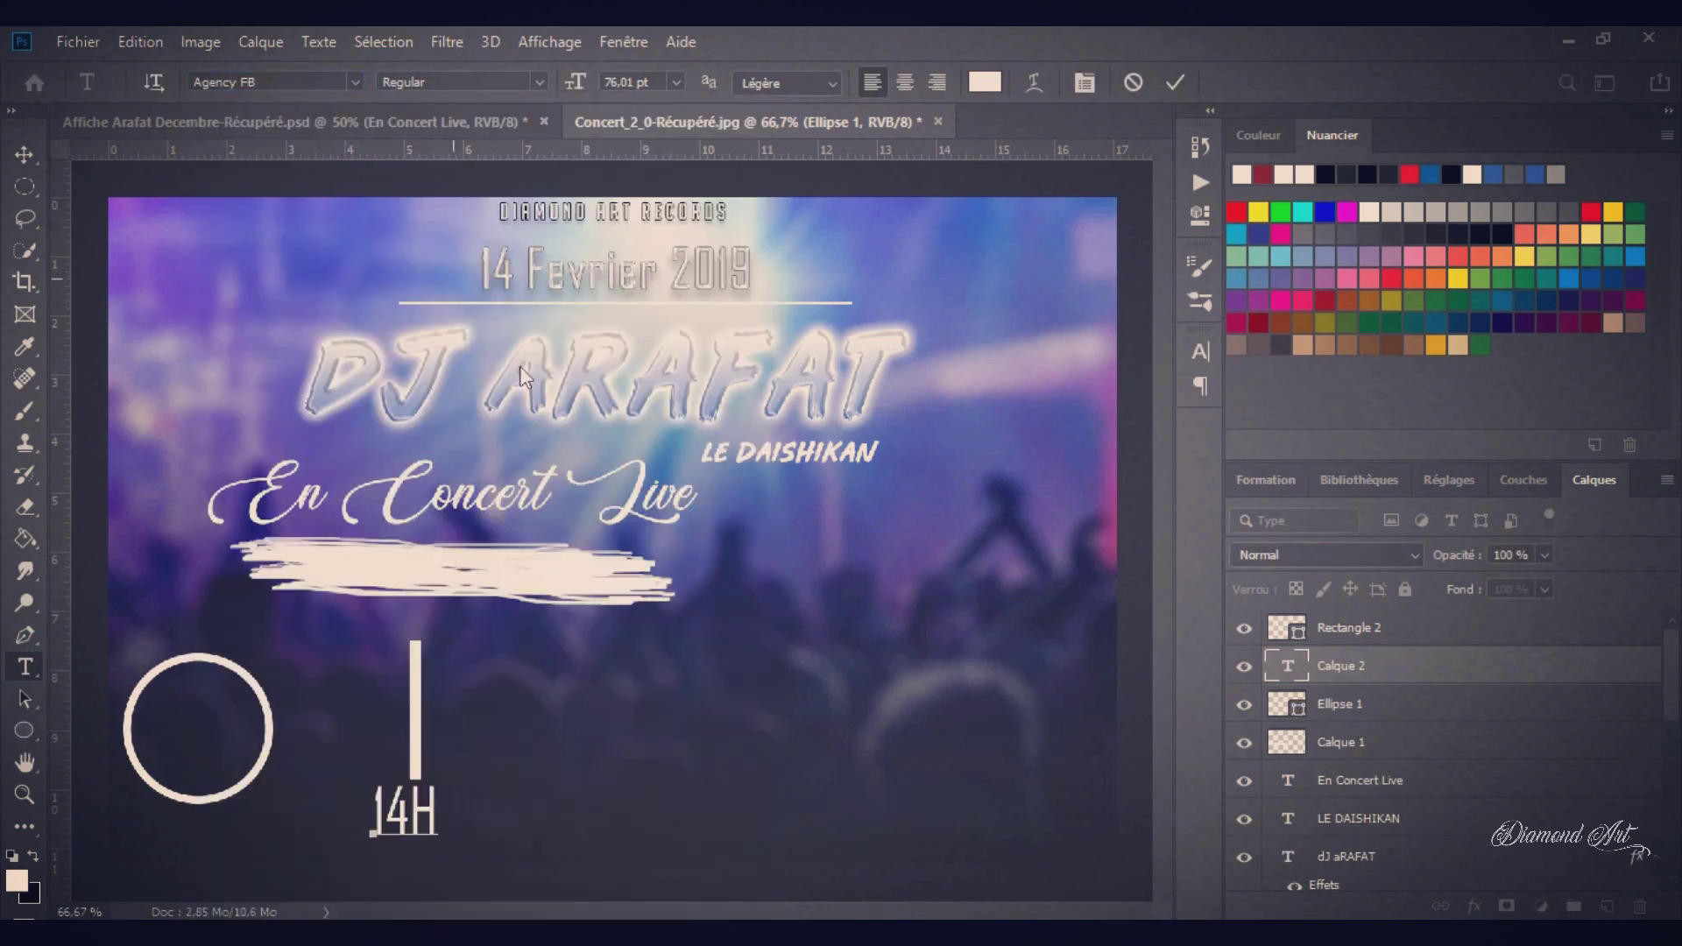
- Enlarge the 14H text to 86.01 pt and move it into the outlined circle
key("ctrl+a")
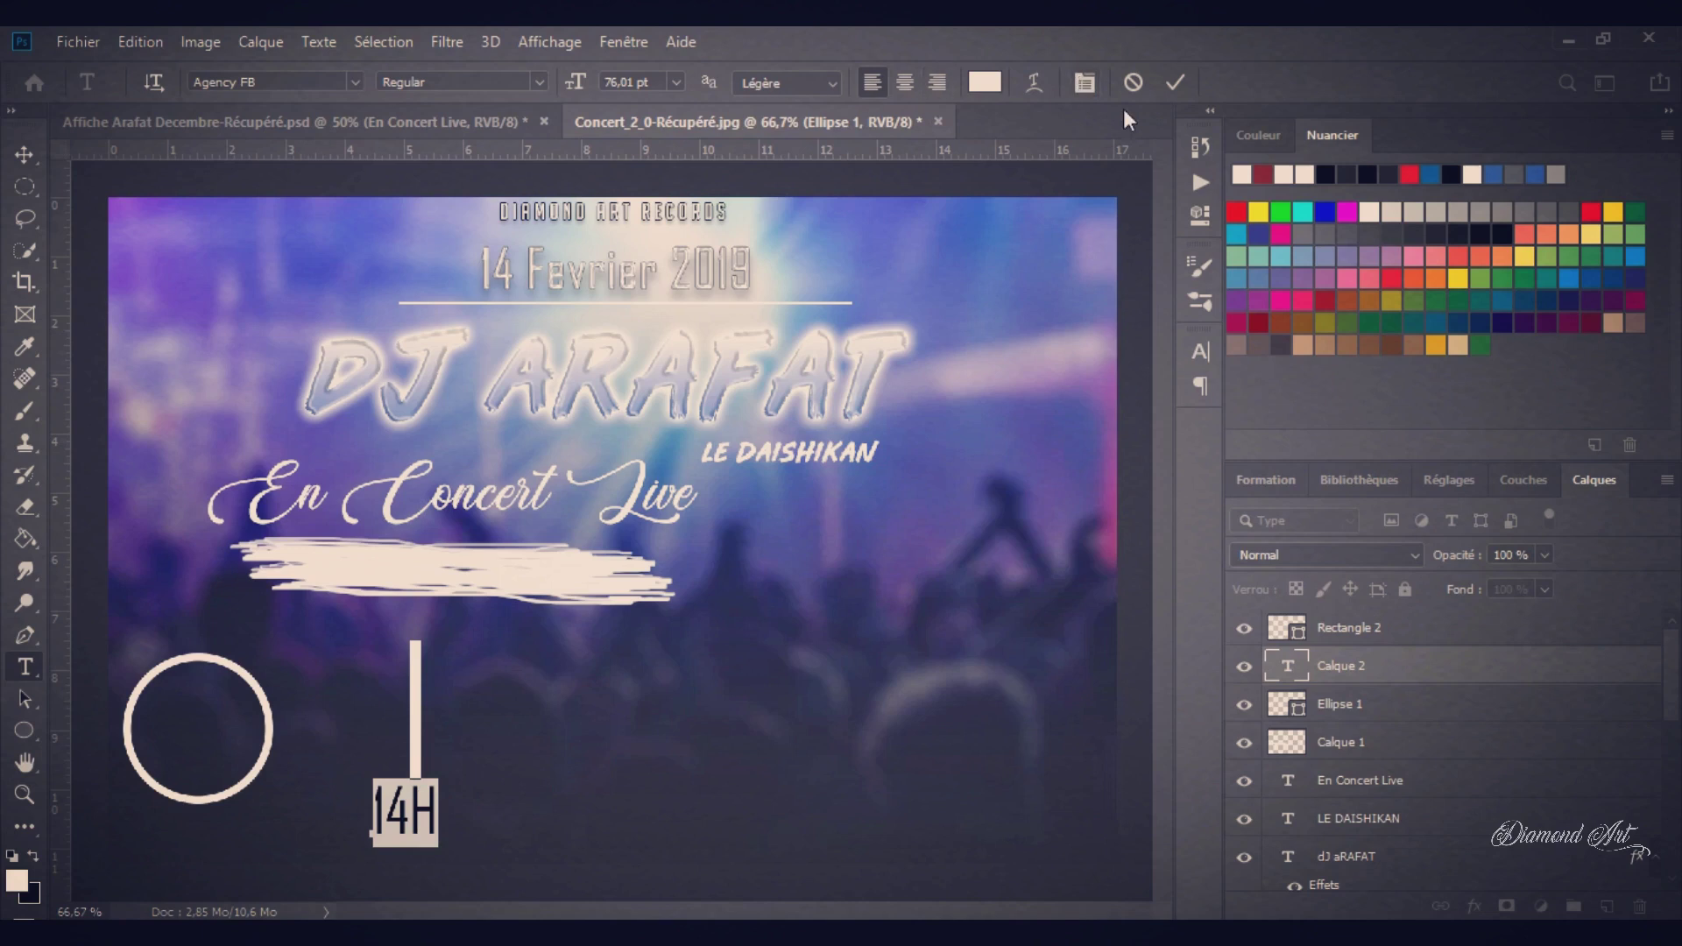
left_click(1200, 352)
left_click_drag(924, 419, 935, 419)
left_click_drag(1064, 439, 1086, 438)
left_click(1200, 352)
left_click_drag(473, 823, 289, 760)
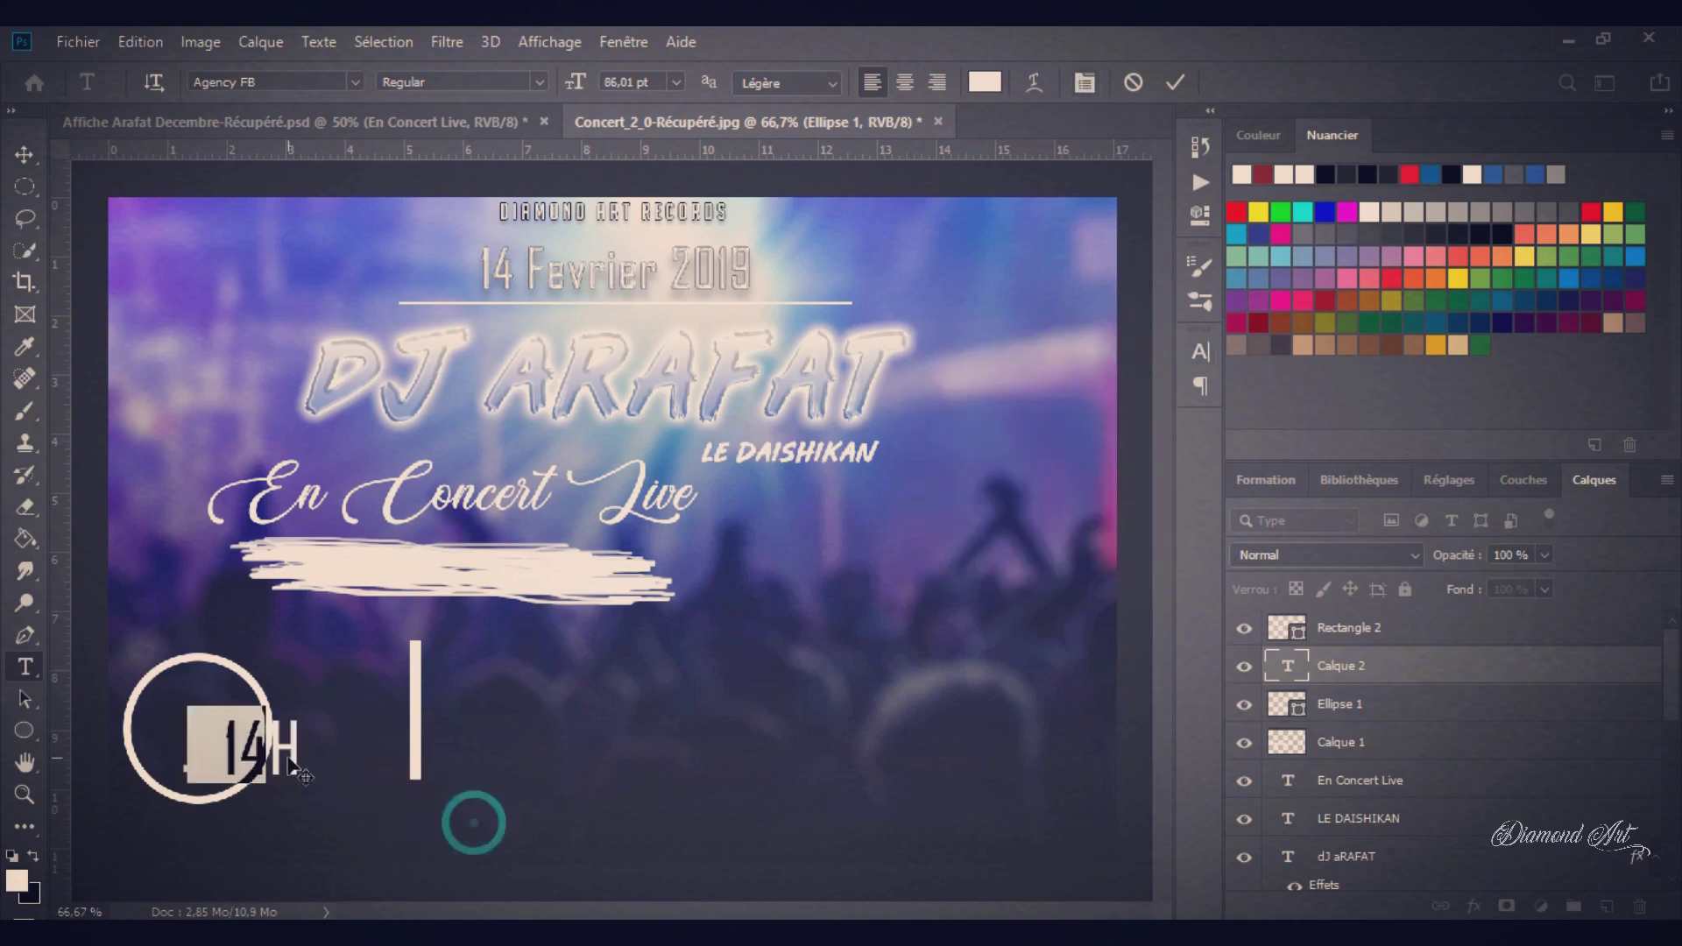
key("ctrl+Return")
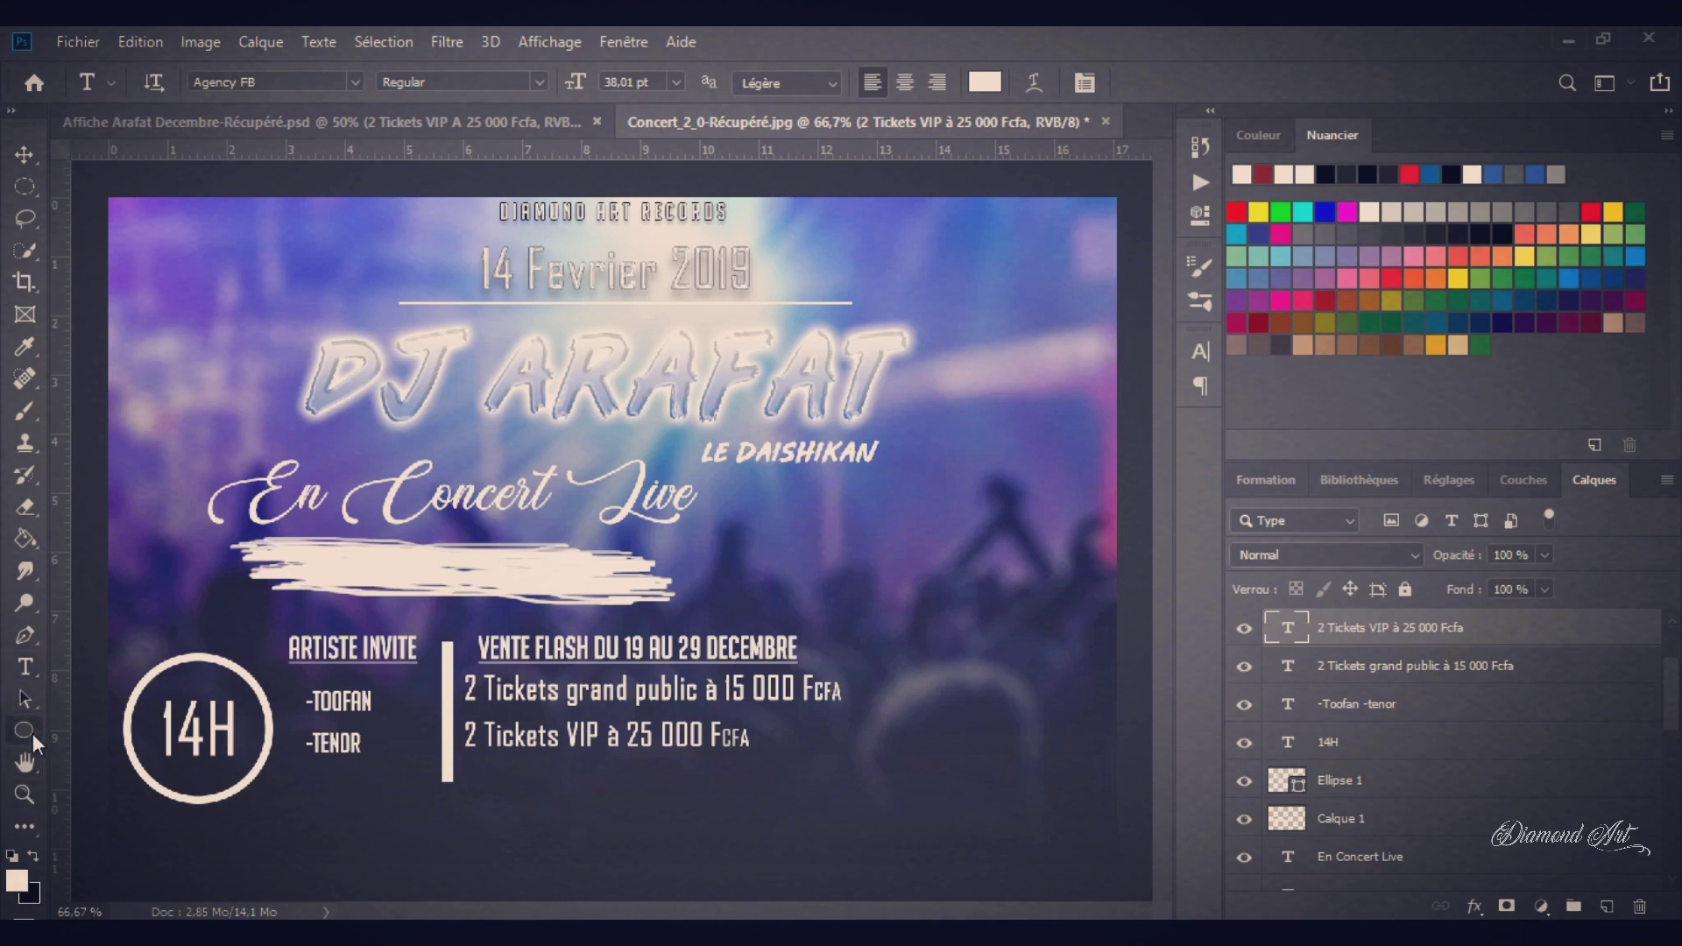
- Draw a full-width white rectangle strip along the poster's lower edge, beneath the time and ticket details
left_click_drag(34, 733, 87, 730)
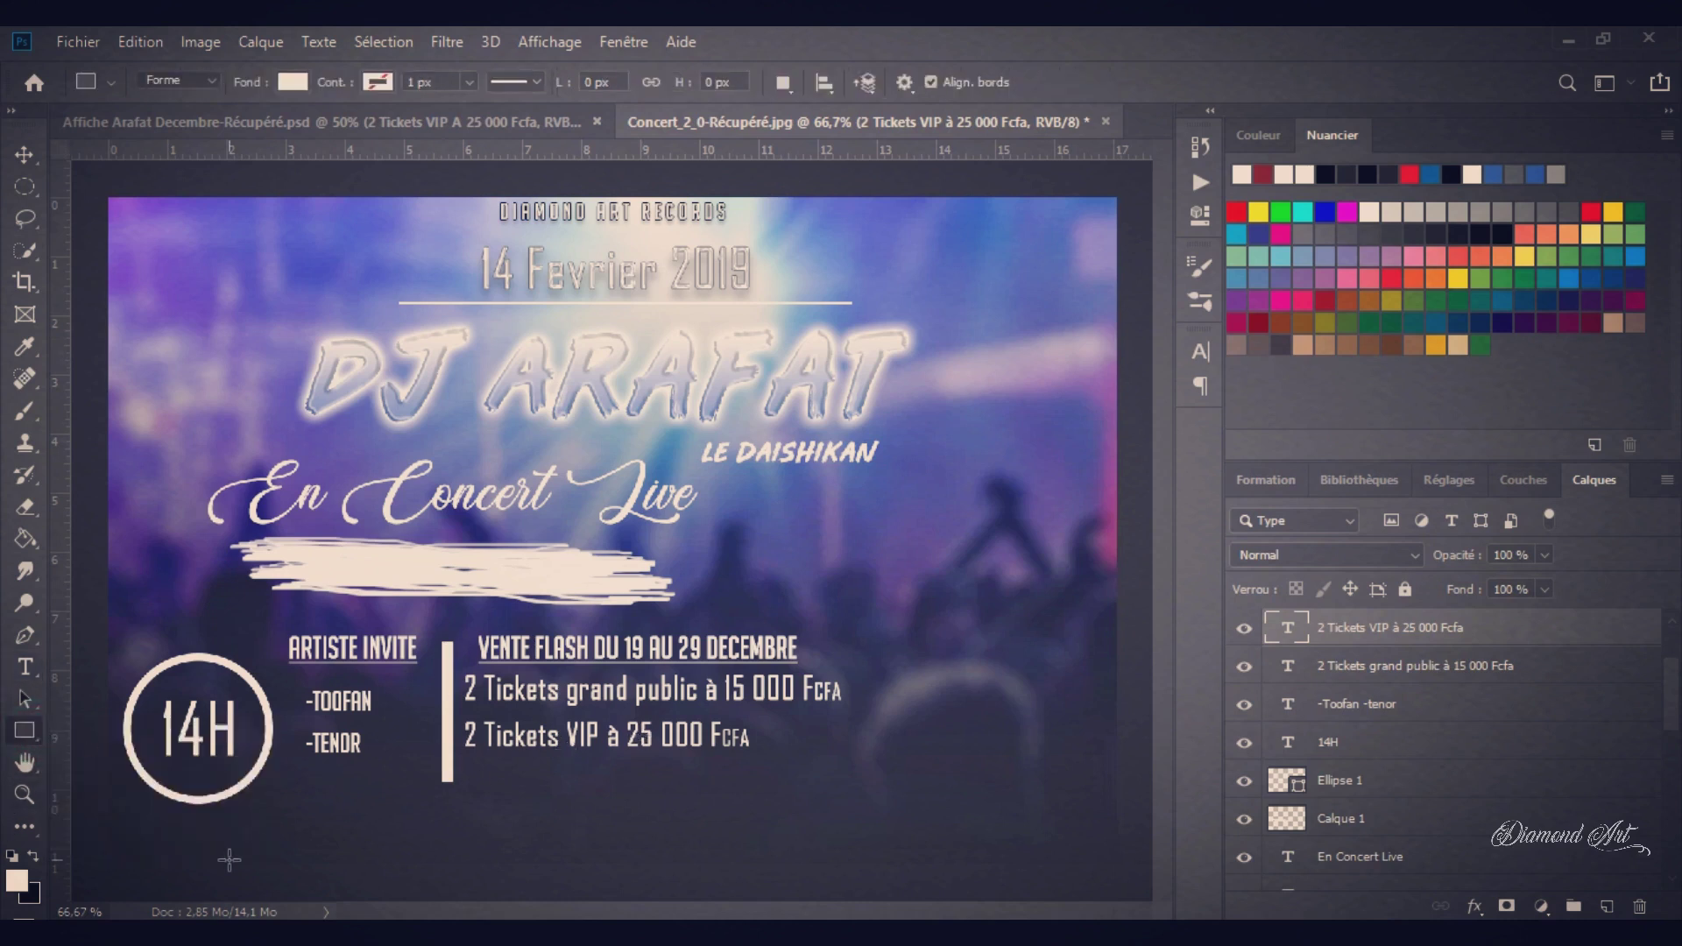
left_click_drag(109, 818, 1118, 866)
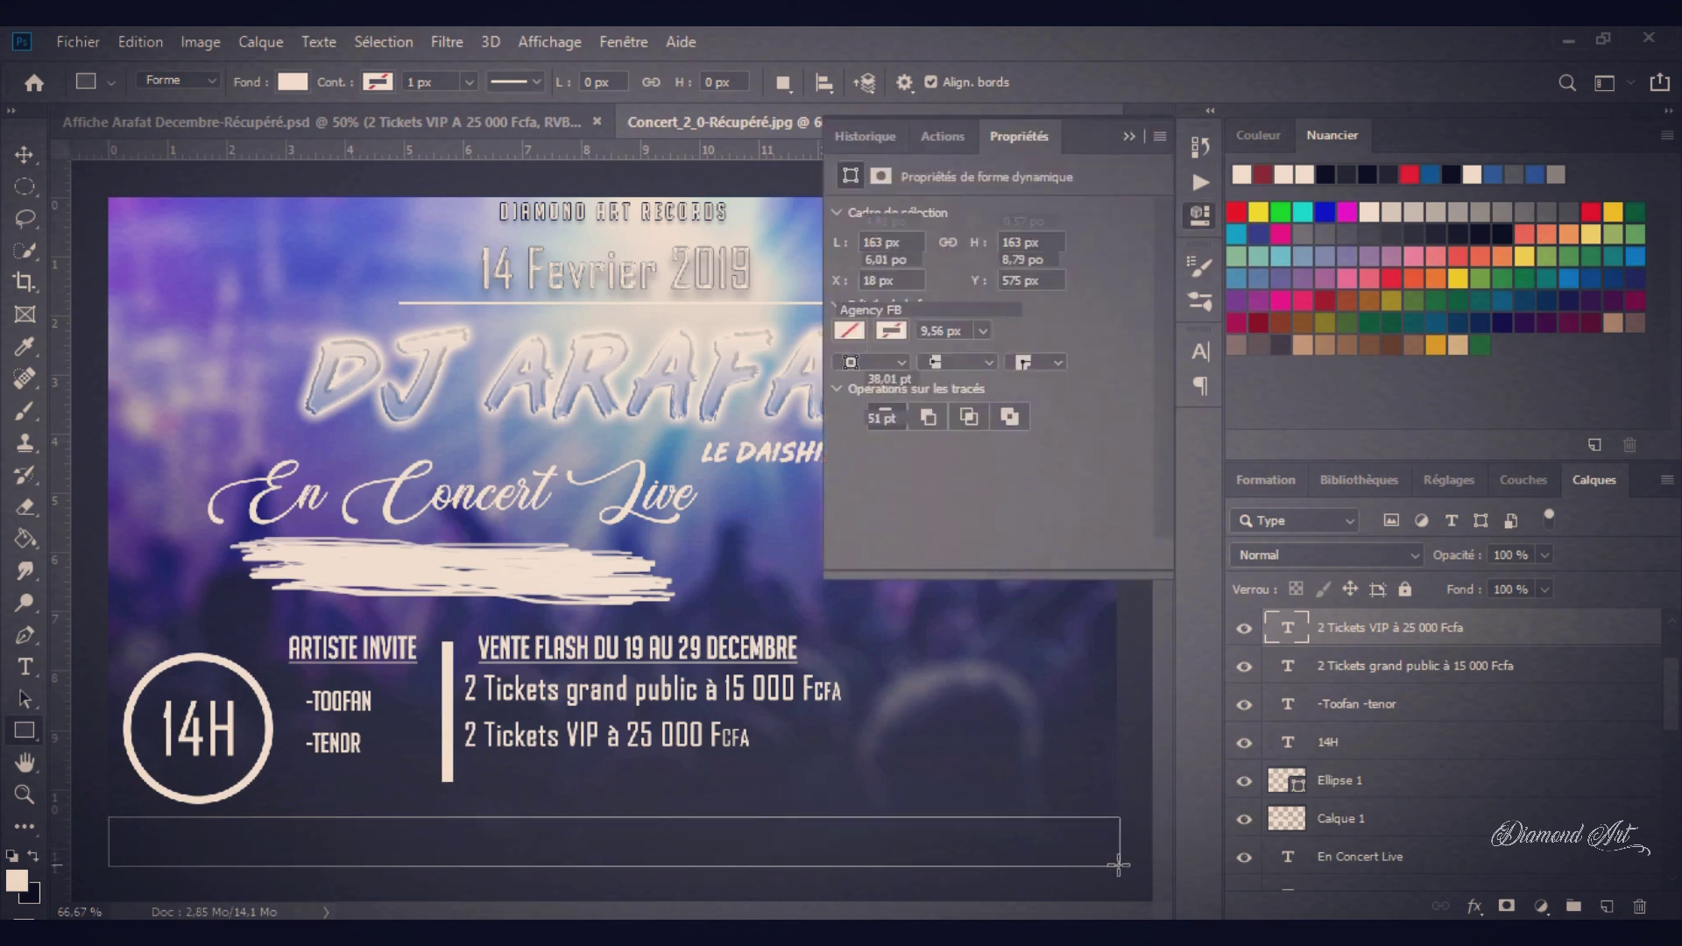
left_click(1124, 136)
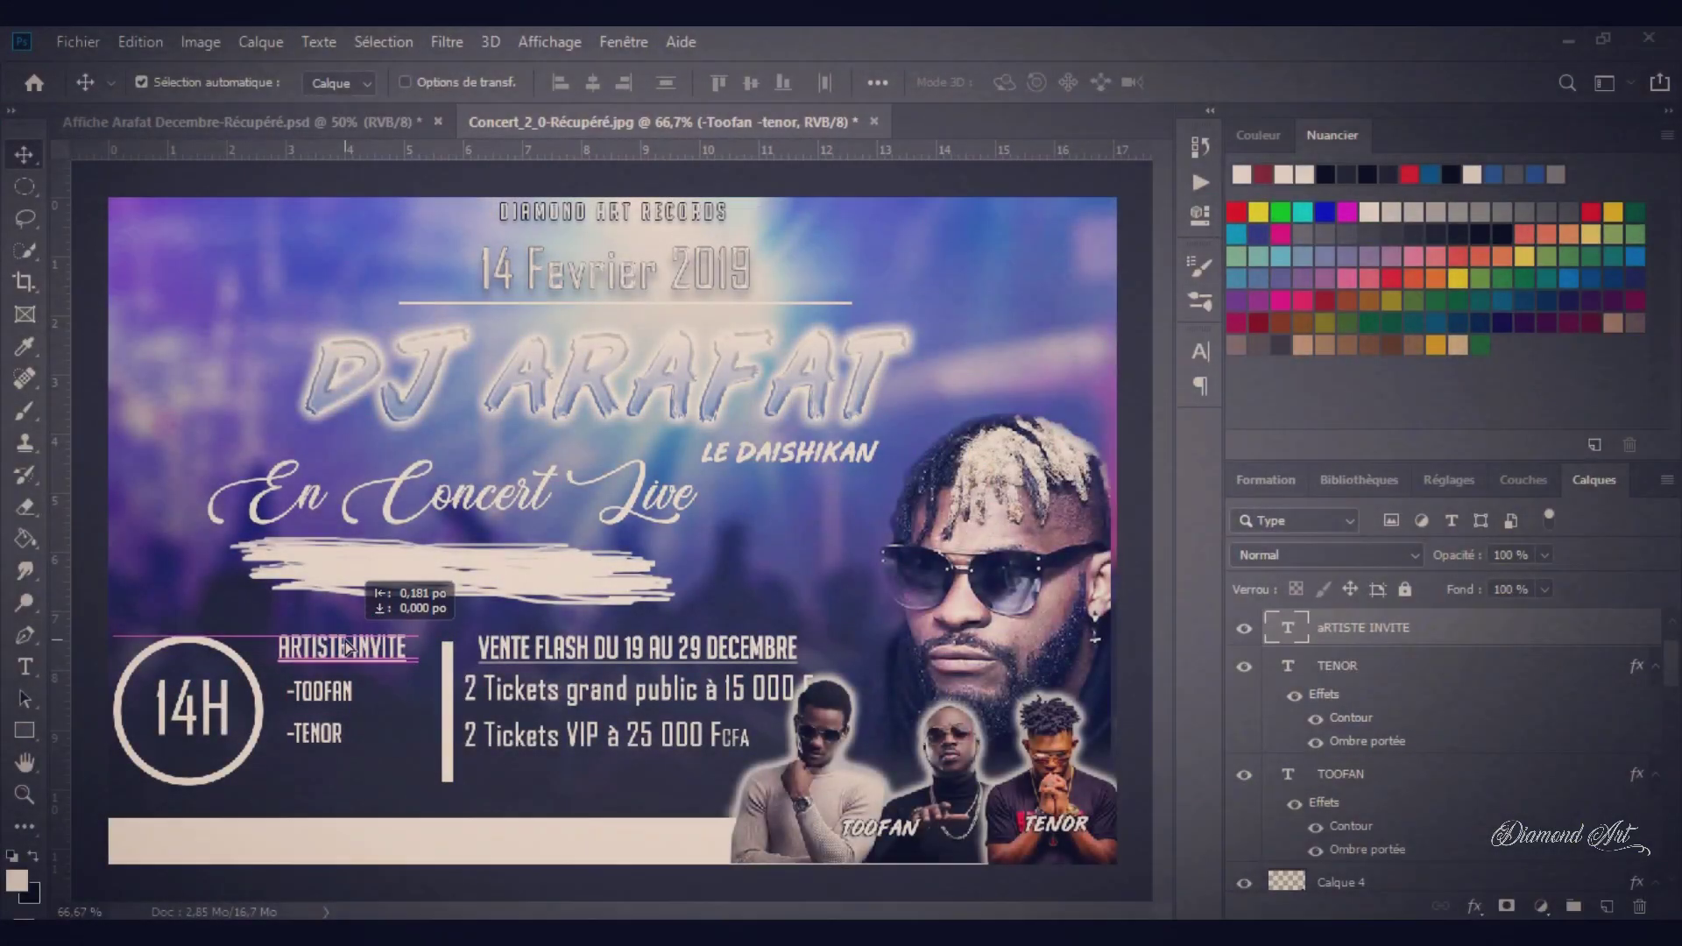
- Shift the guest artist list and the ticket price lines slightly left, closer to the 14H circle
left_click_drag(350, 693, 339, 694)
left_click_drag(449, 685, 544, 739)
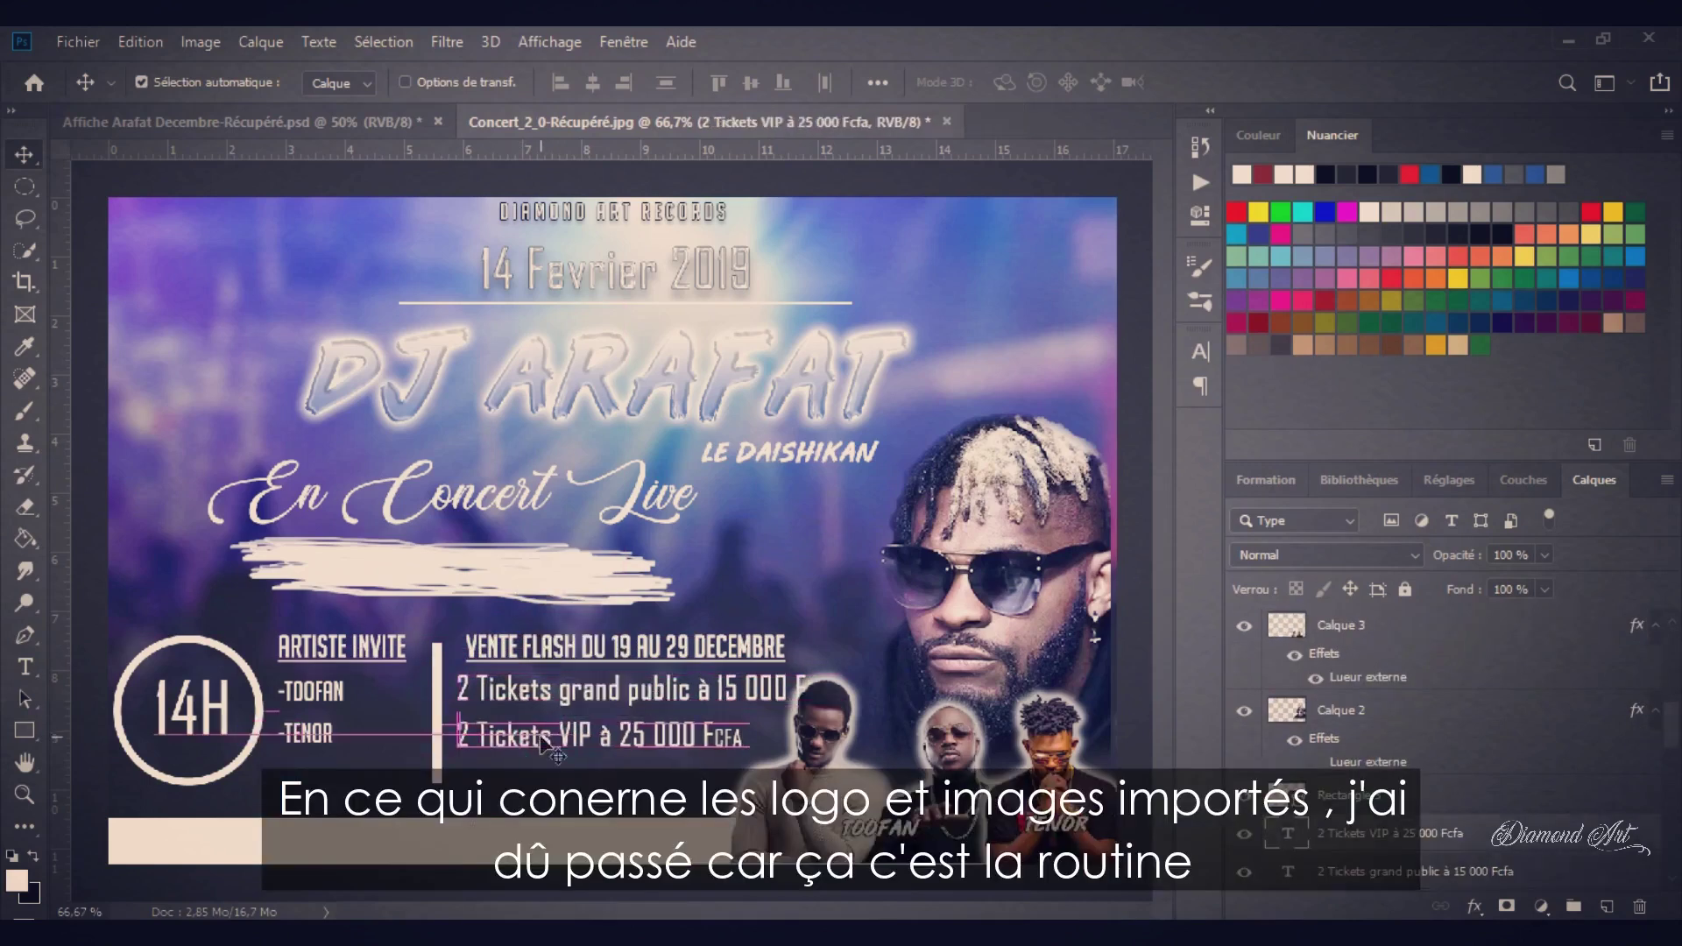
- Fine-tune the layout by nudging the artist cutouts slightly right and shifting "En Concert Live", the brush stroke, vertical bar and ticket lines upward
left_click_drag(841, 767, 838, 787)
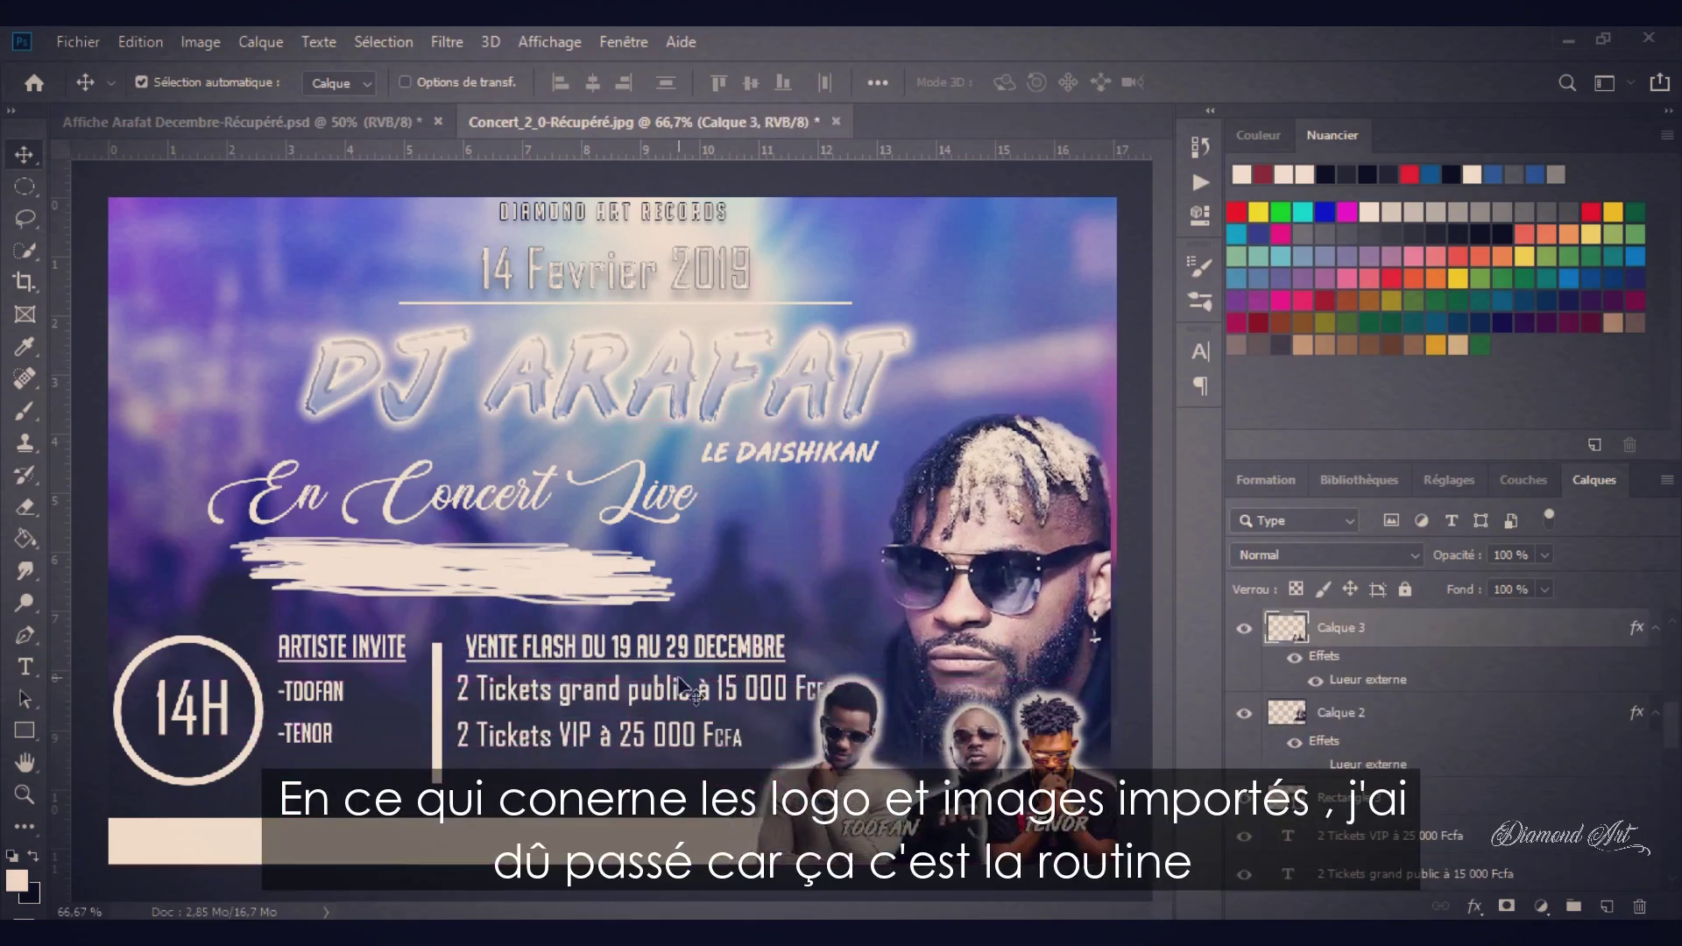
left_click_drag(468, 507, 468, 489)
left_click_drag(492, 568, 491, 553)
left_click_drag(437, 684, 480, 638)
mouse_move(506, 692)
left_mouse_down()
mouse_move(506, 675)
mouse_move(525, 712)
left_mouse_up()
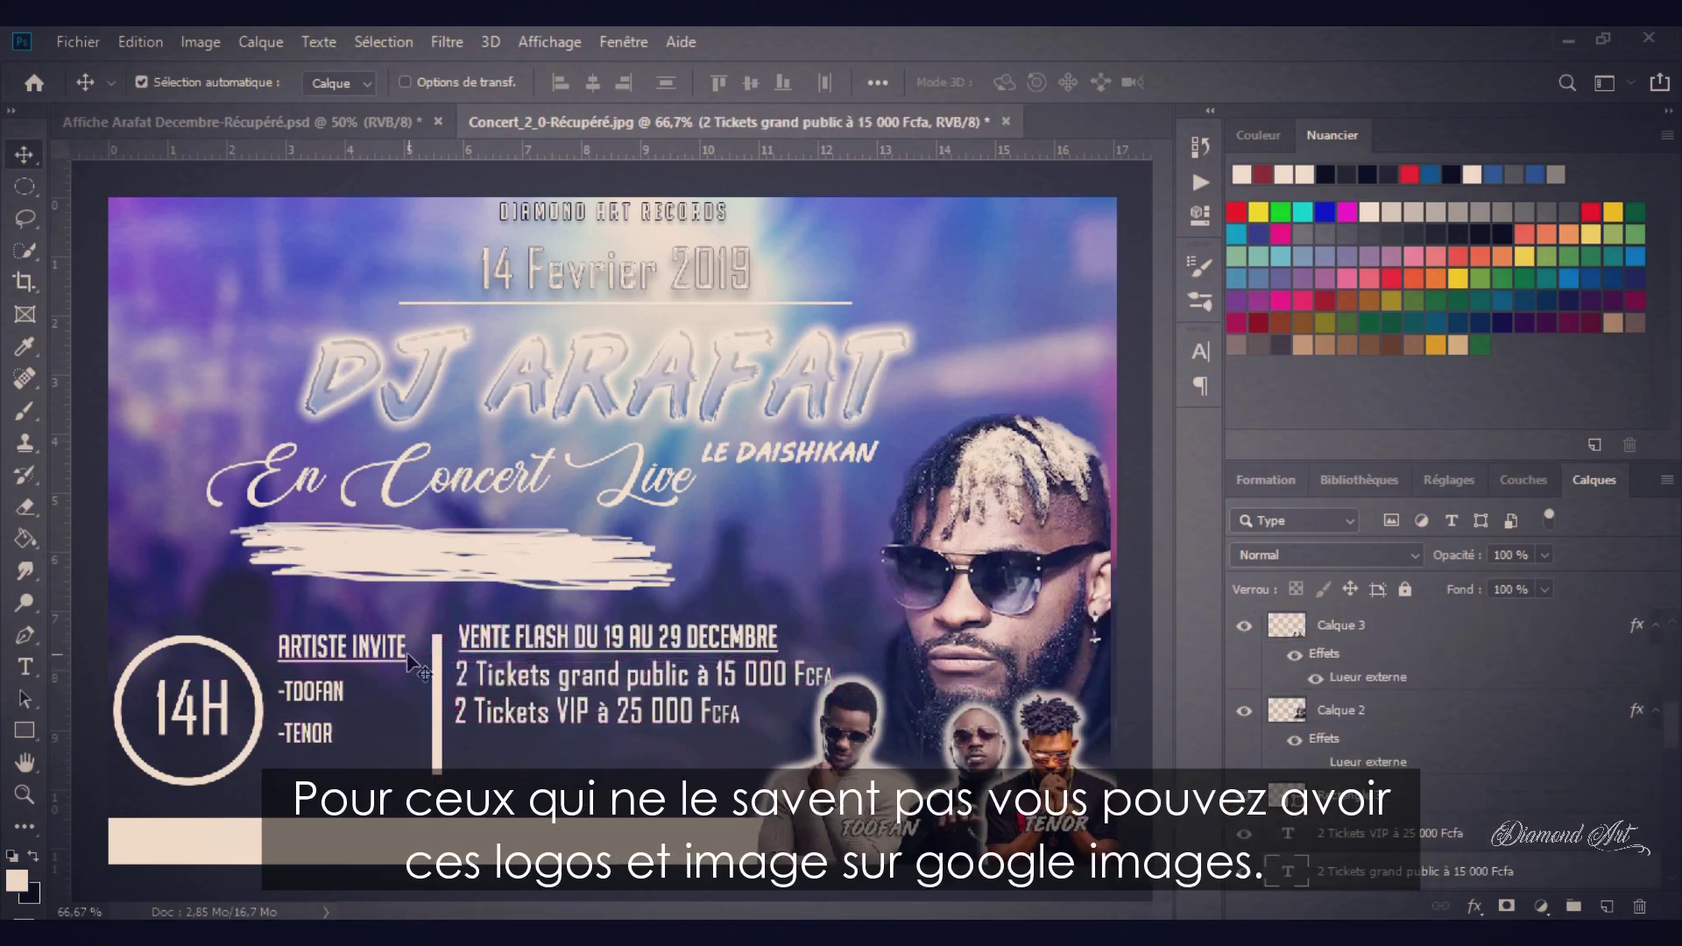
left_click_drag(397, 660, 397, 649)
left_click_drag(1062, 629, 1067, 626)
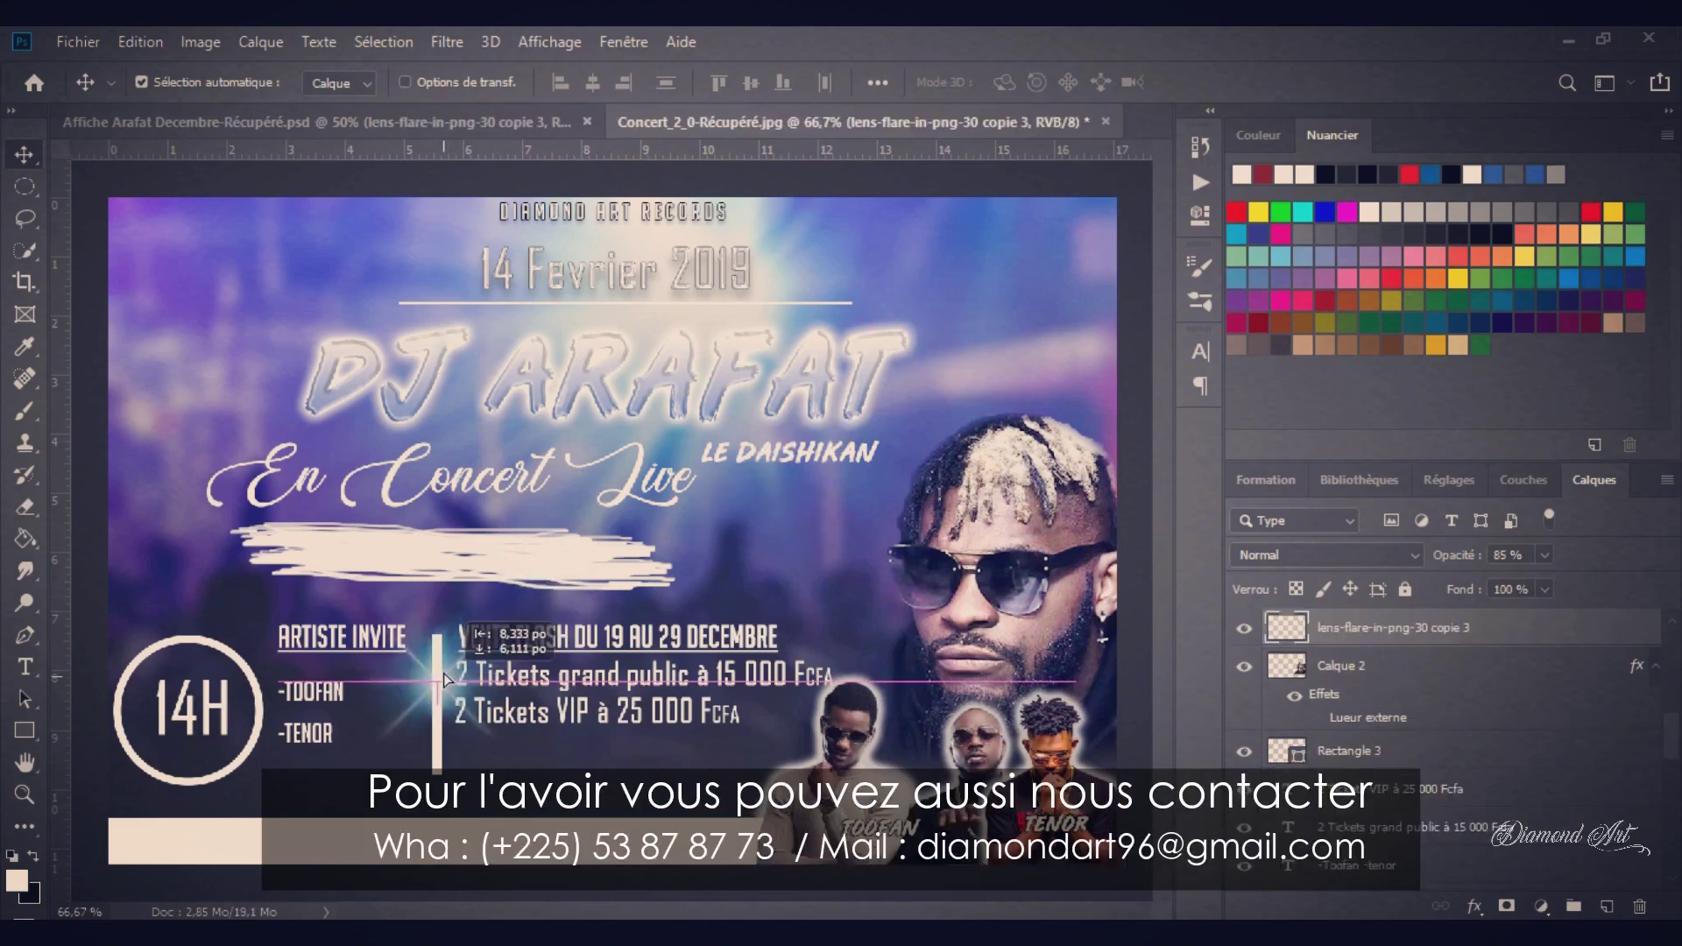
- Scale down the lens flare and centre it on the upper end of the vertical bar
key("ctrl+t")
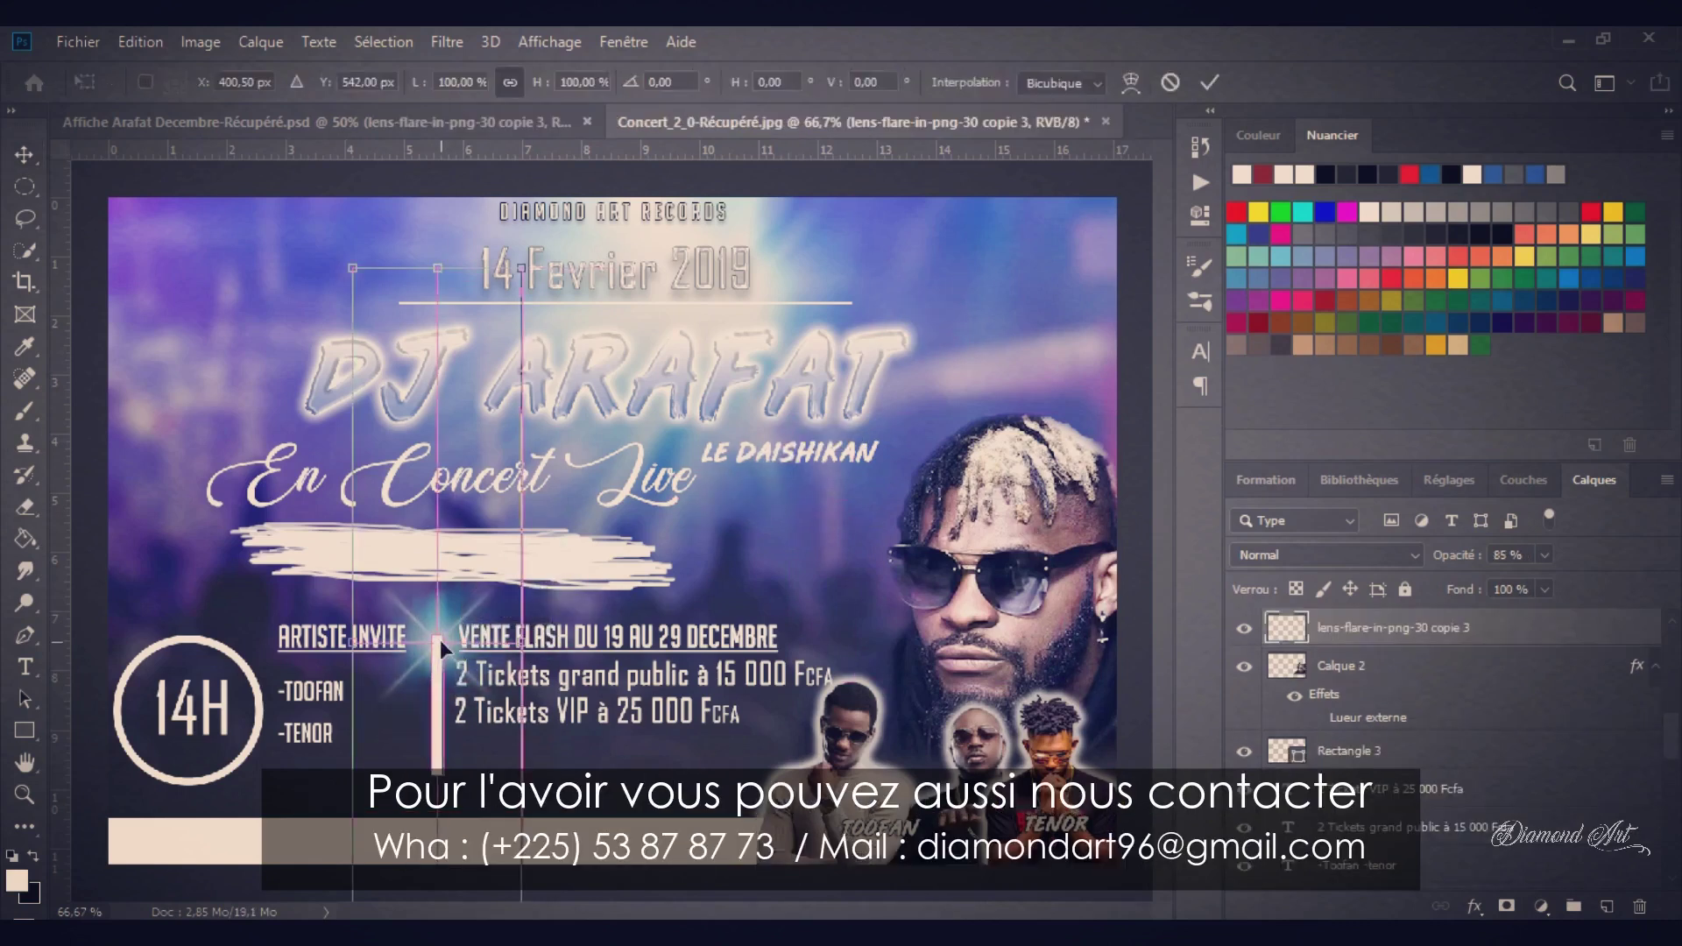
left_click_drag(503, 364, 478, 389)
left_click_drag(427, 704, 438, 650)
left_click(1207, 84)
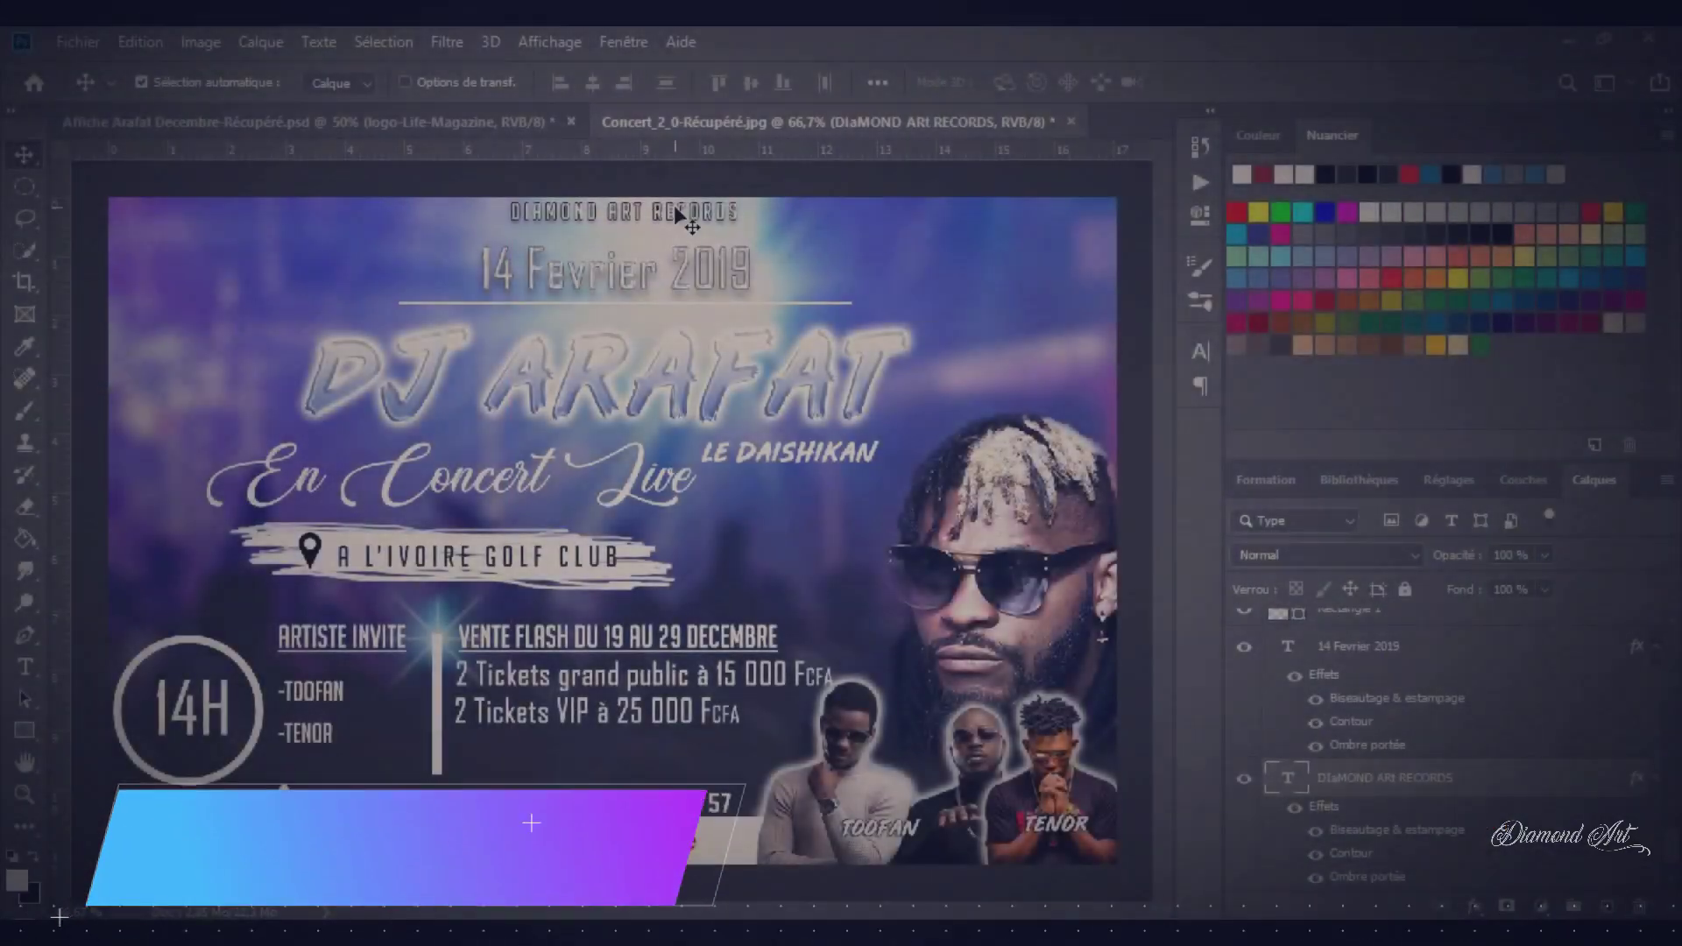
- Nudge the DIAMOND ART RECORDS heading slightly to the right
left_click_drag(683, 210, 689, 211)
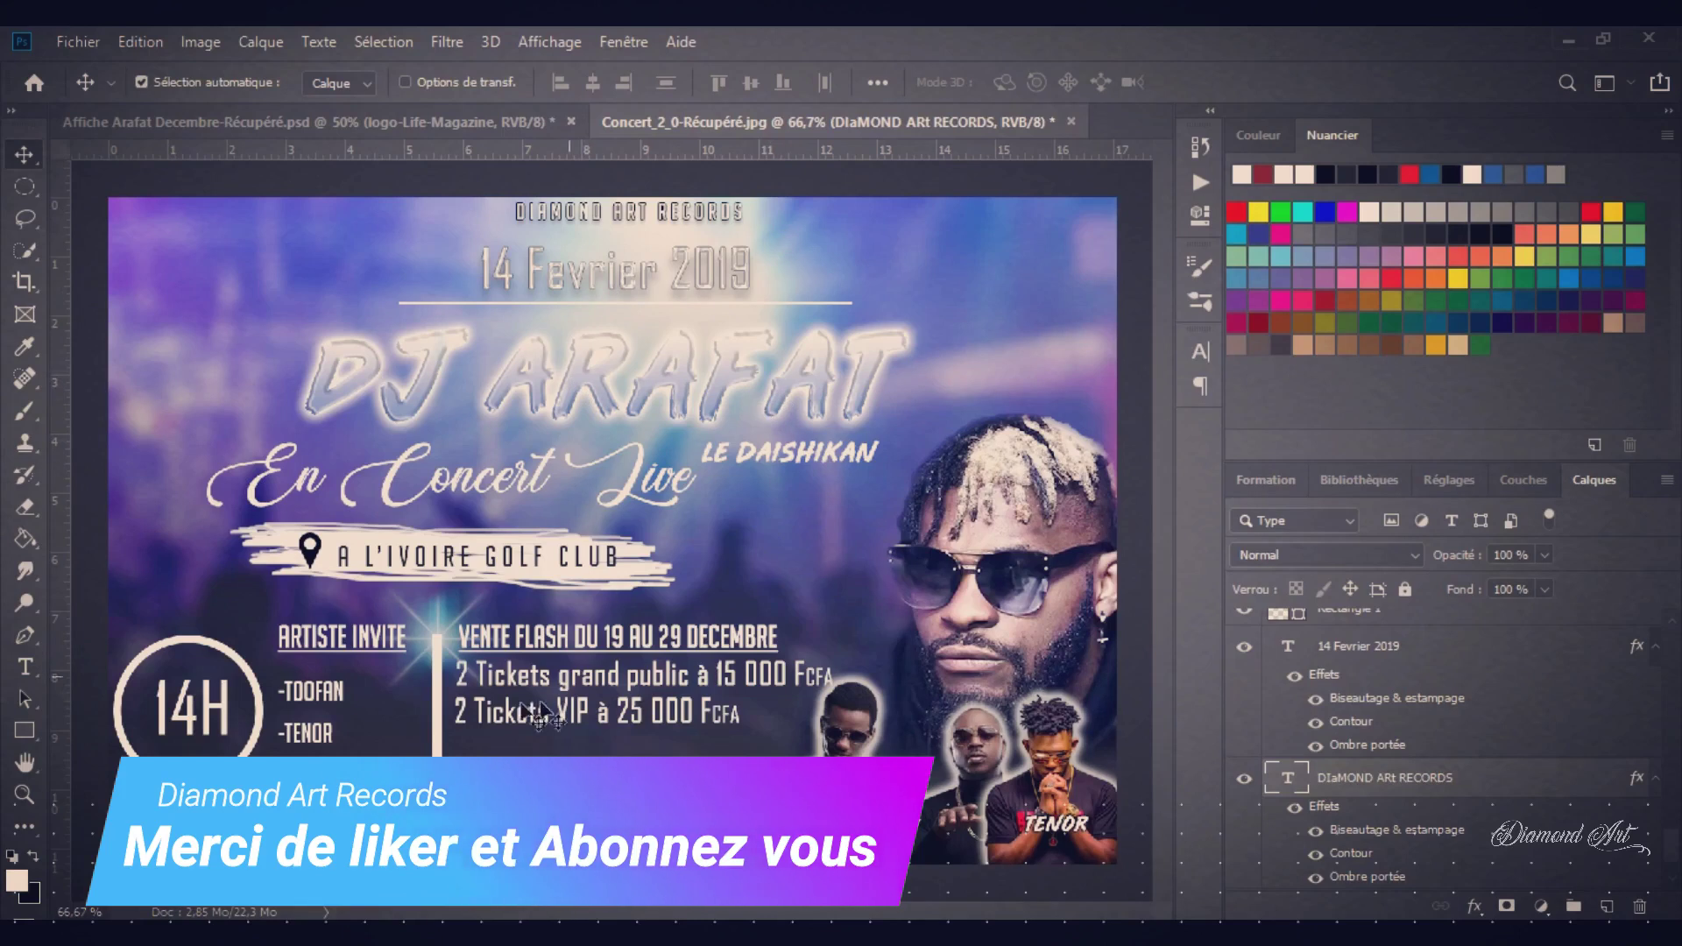
- Add a Color Lookup adjustment layer above the VENTE FLASH text layer and apply the 2Strip.look 3DLUT
left_click_drag(1673, 852, 1674, 638)
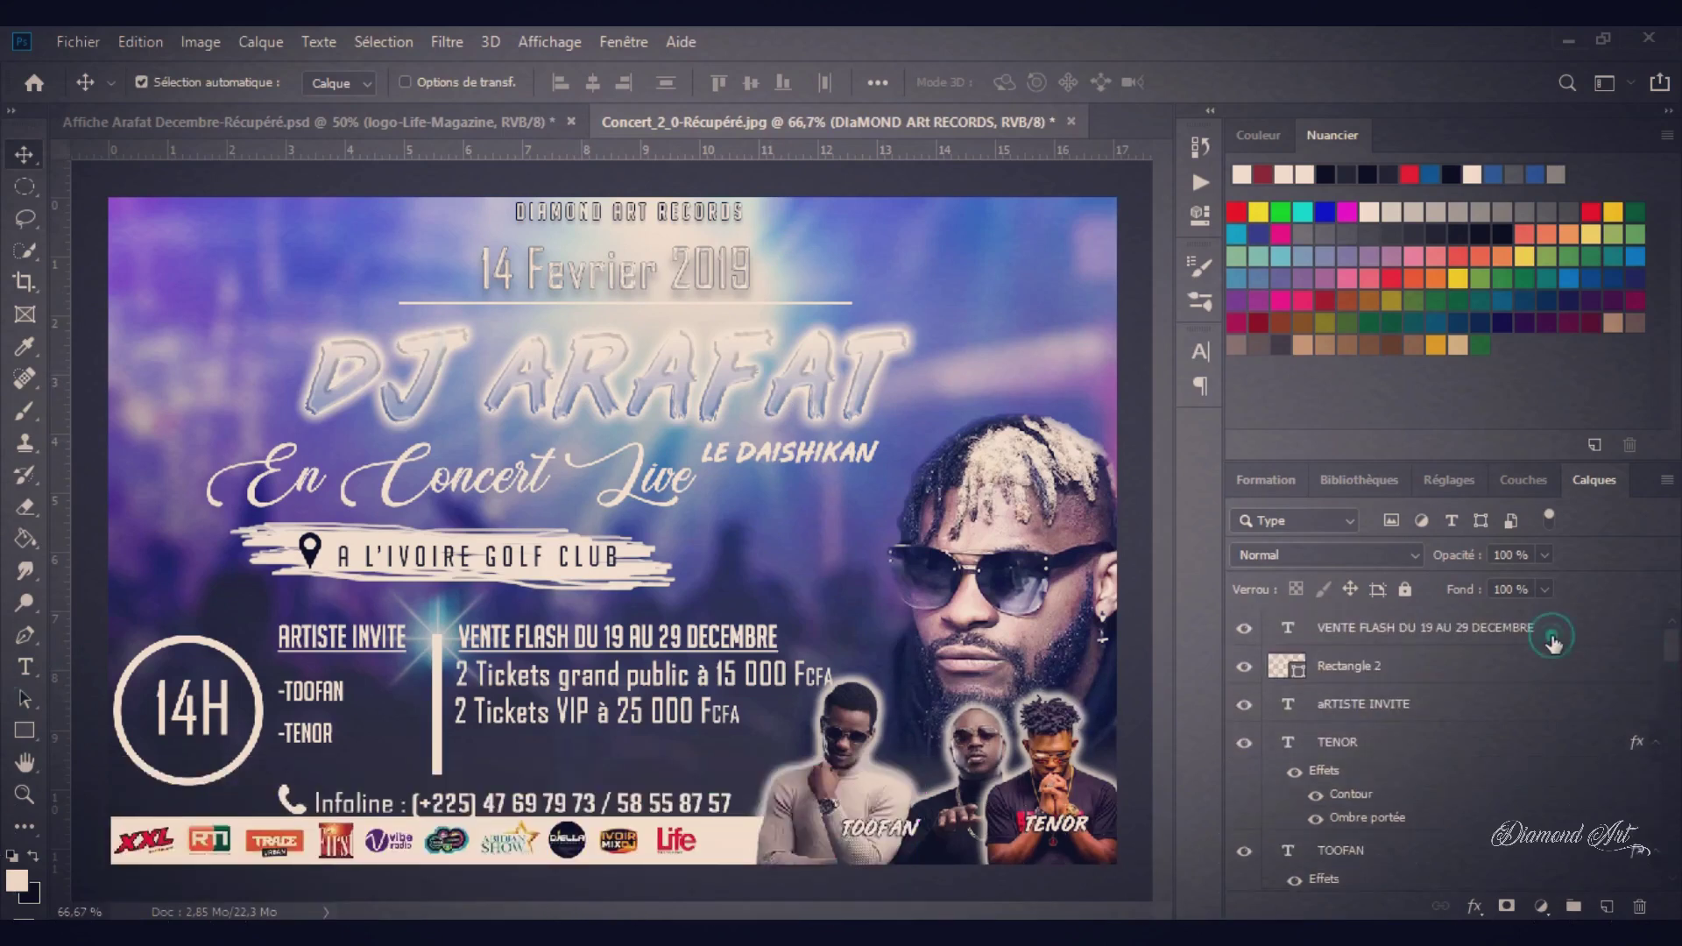
left_click(1551, 638)
left_click(1540, 906)
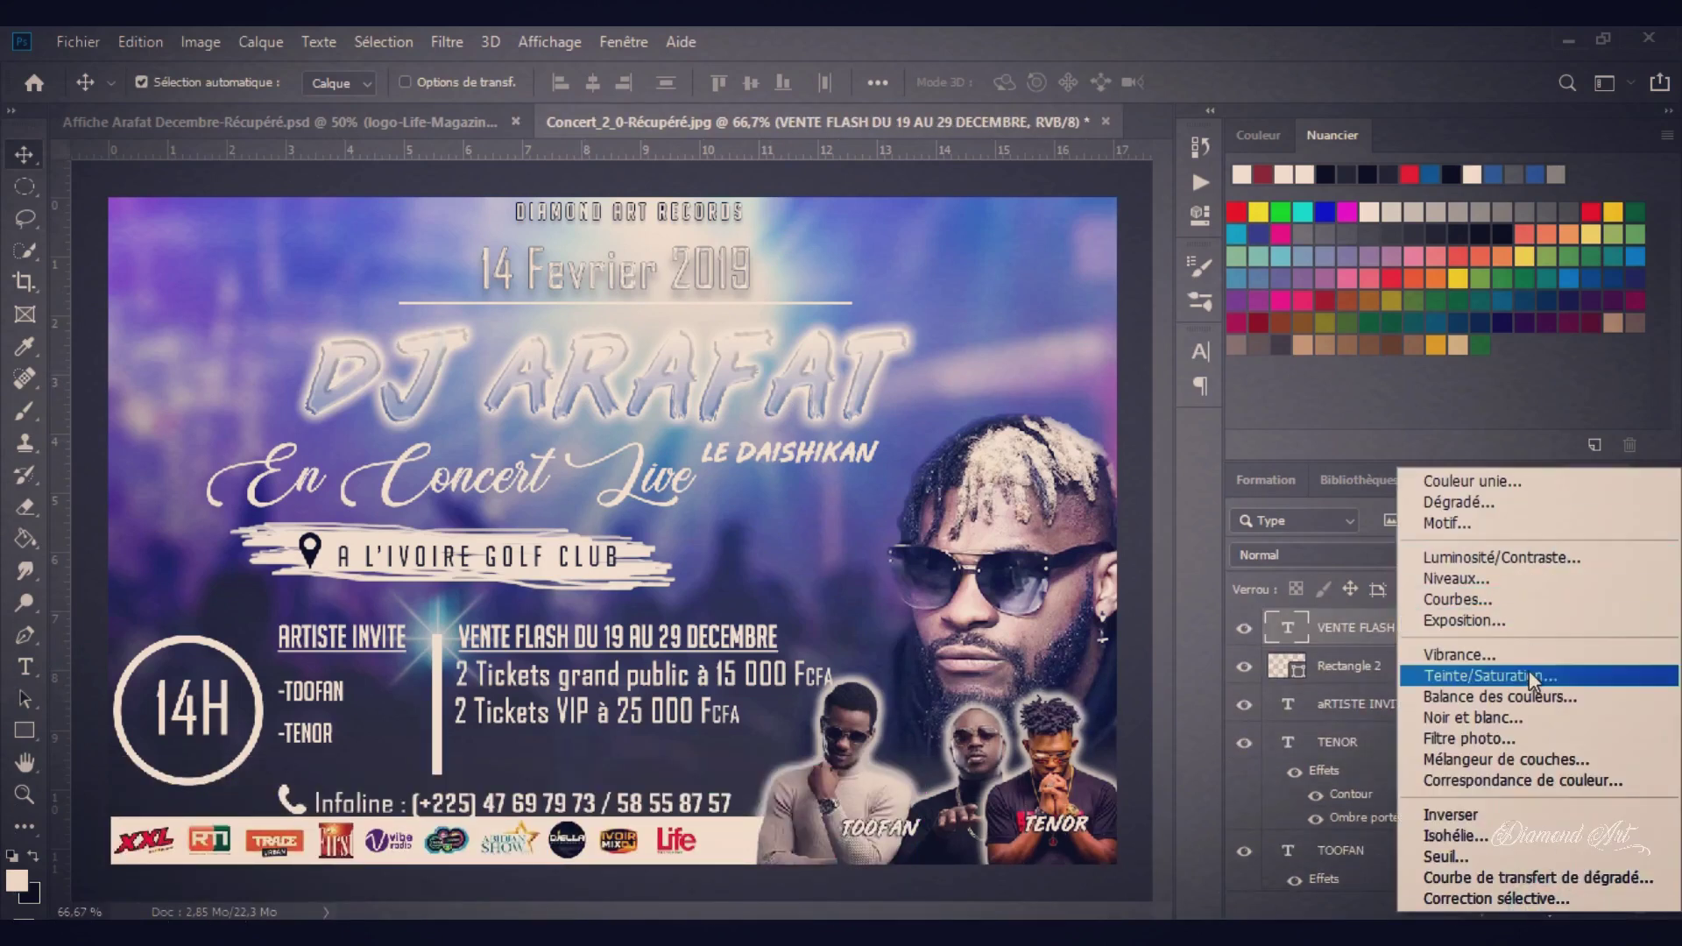
left_click(1471, 793)
left_click(1061, 219)
left_click(1075, 307)
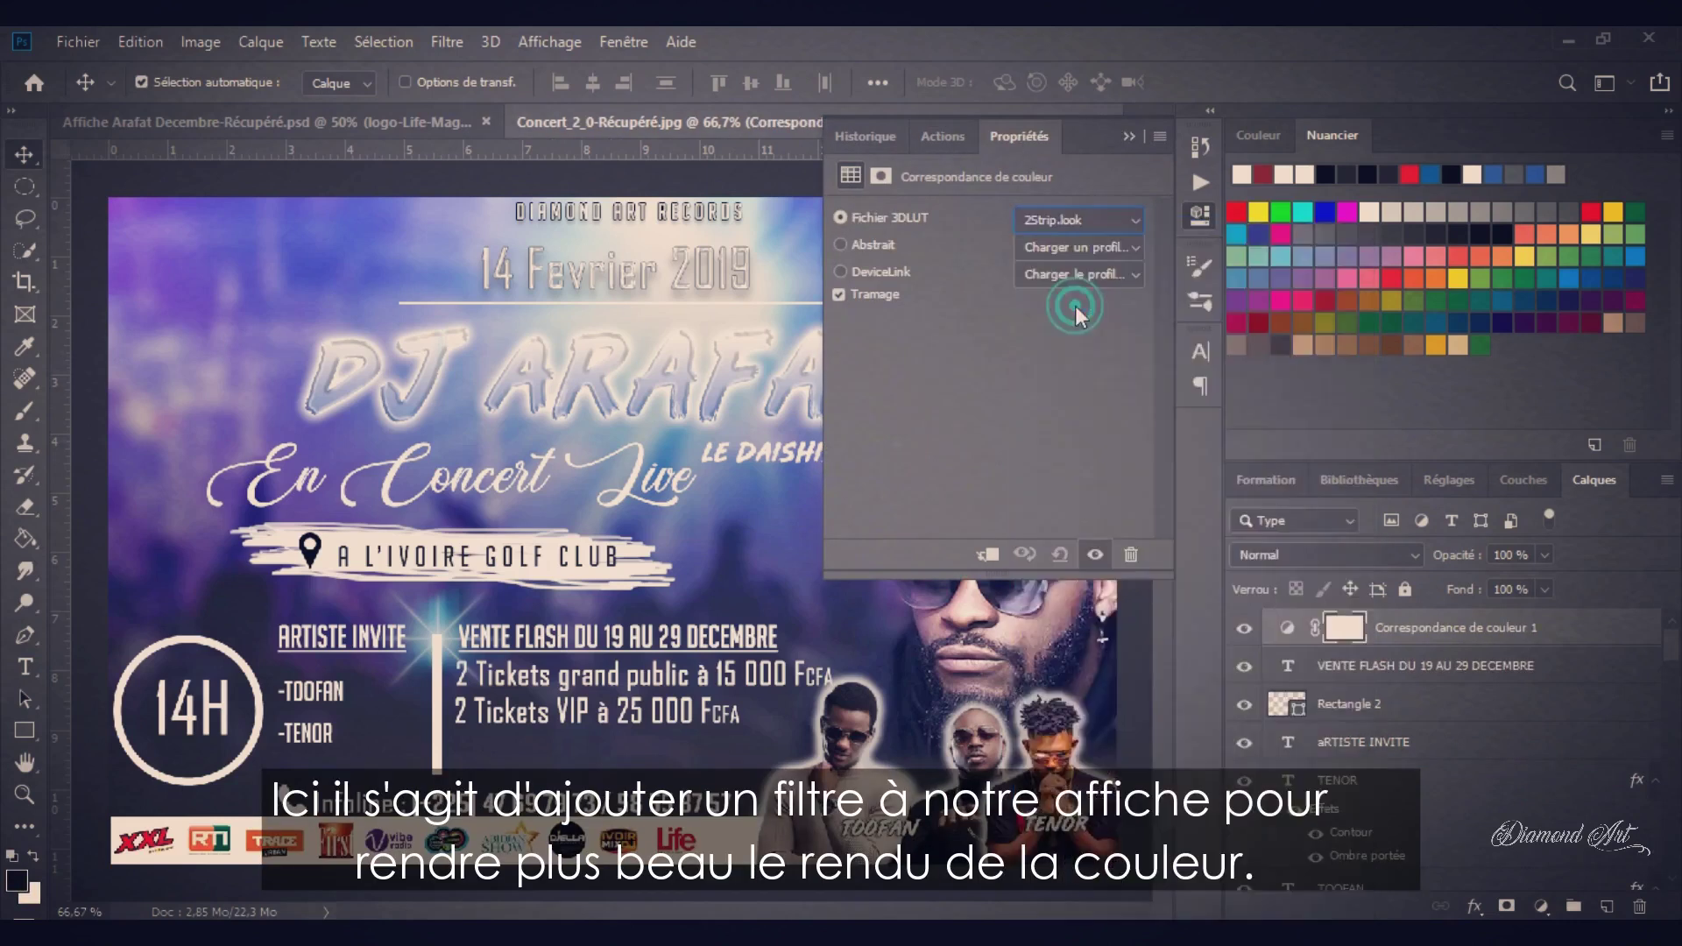
- Try other 3DLUT looks on the Color Lookup layer, including Fuji ETERNA 250, and apply a different one to the poster
left_click(1086, 223)
left_click(1091, 417)
left_click(1115, 221)
left_click(1086, 551)
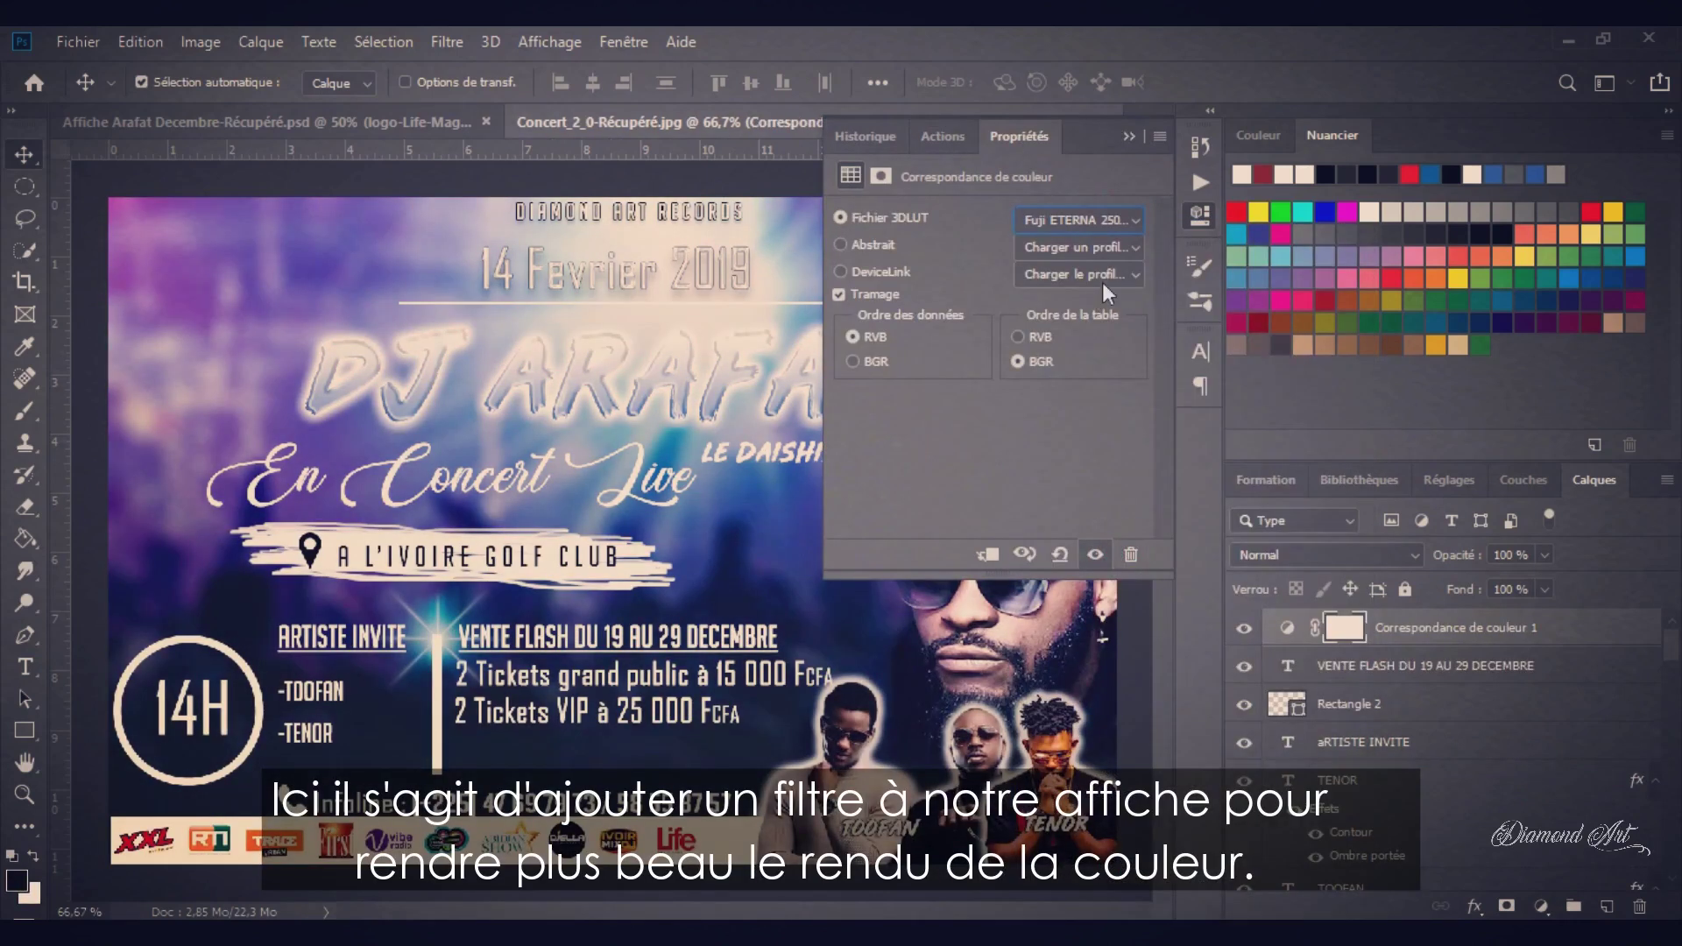
left_click(1086, 221)
left_click(1139, 596)
left_click(1127, 138)
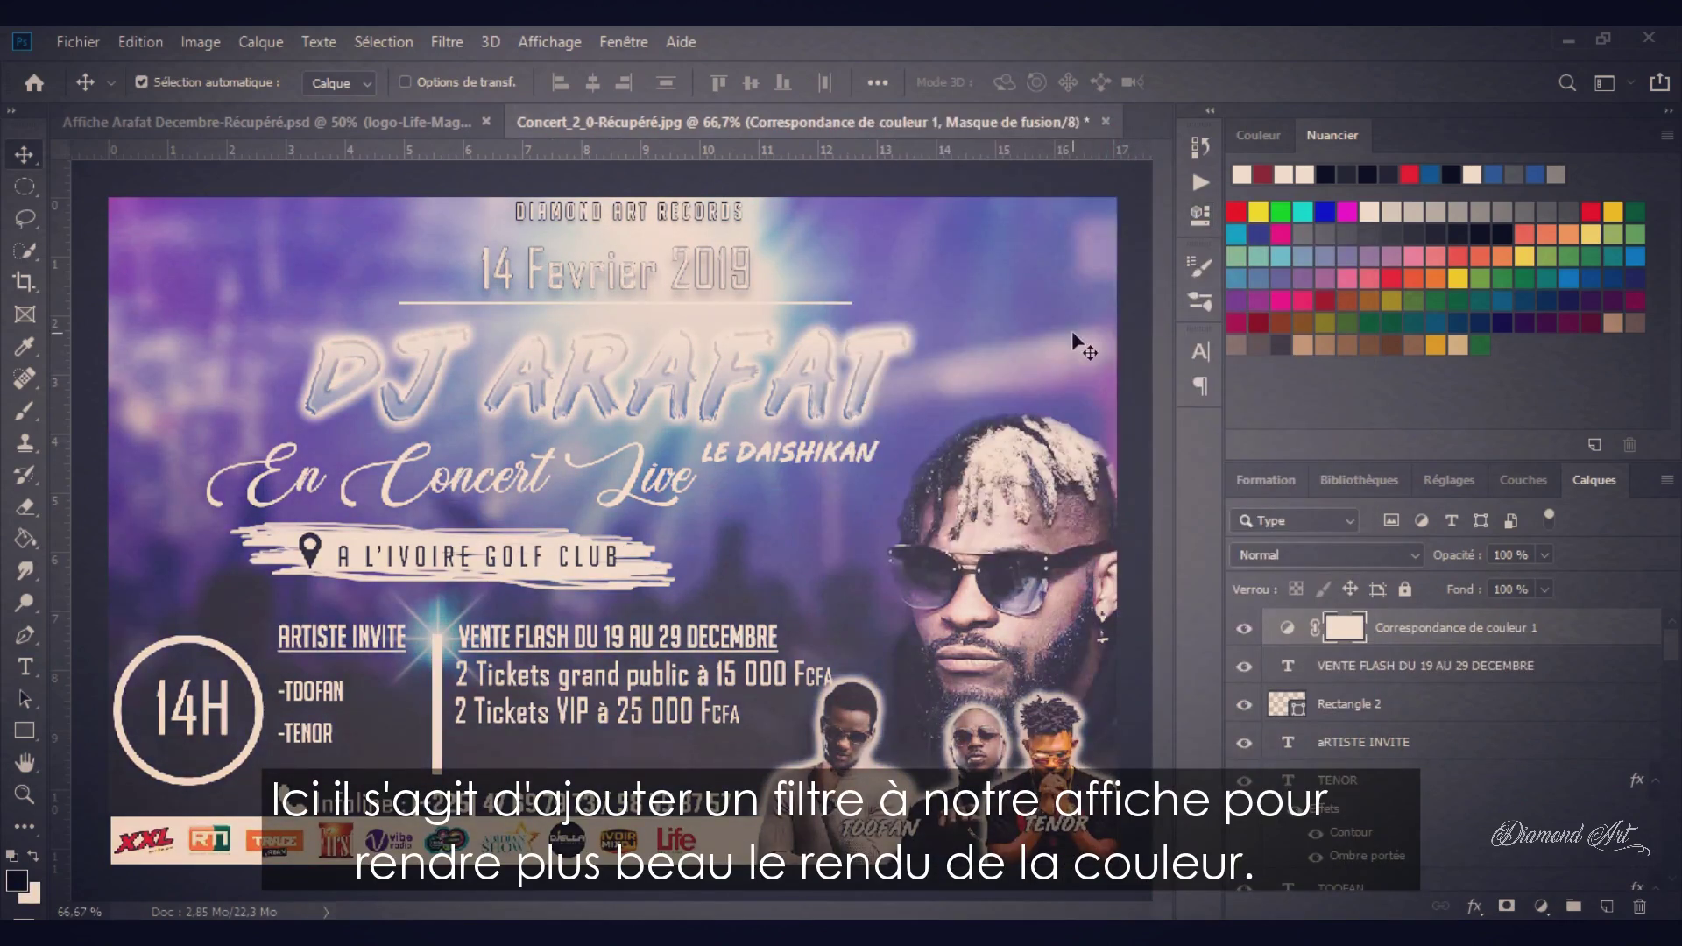
- Save the poster as the Photoshop file Concert_2_0-Récupéré in the Affiche folder, with maximised compatibility
key("ctrl+shift+s")
left_click(671, 712)
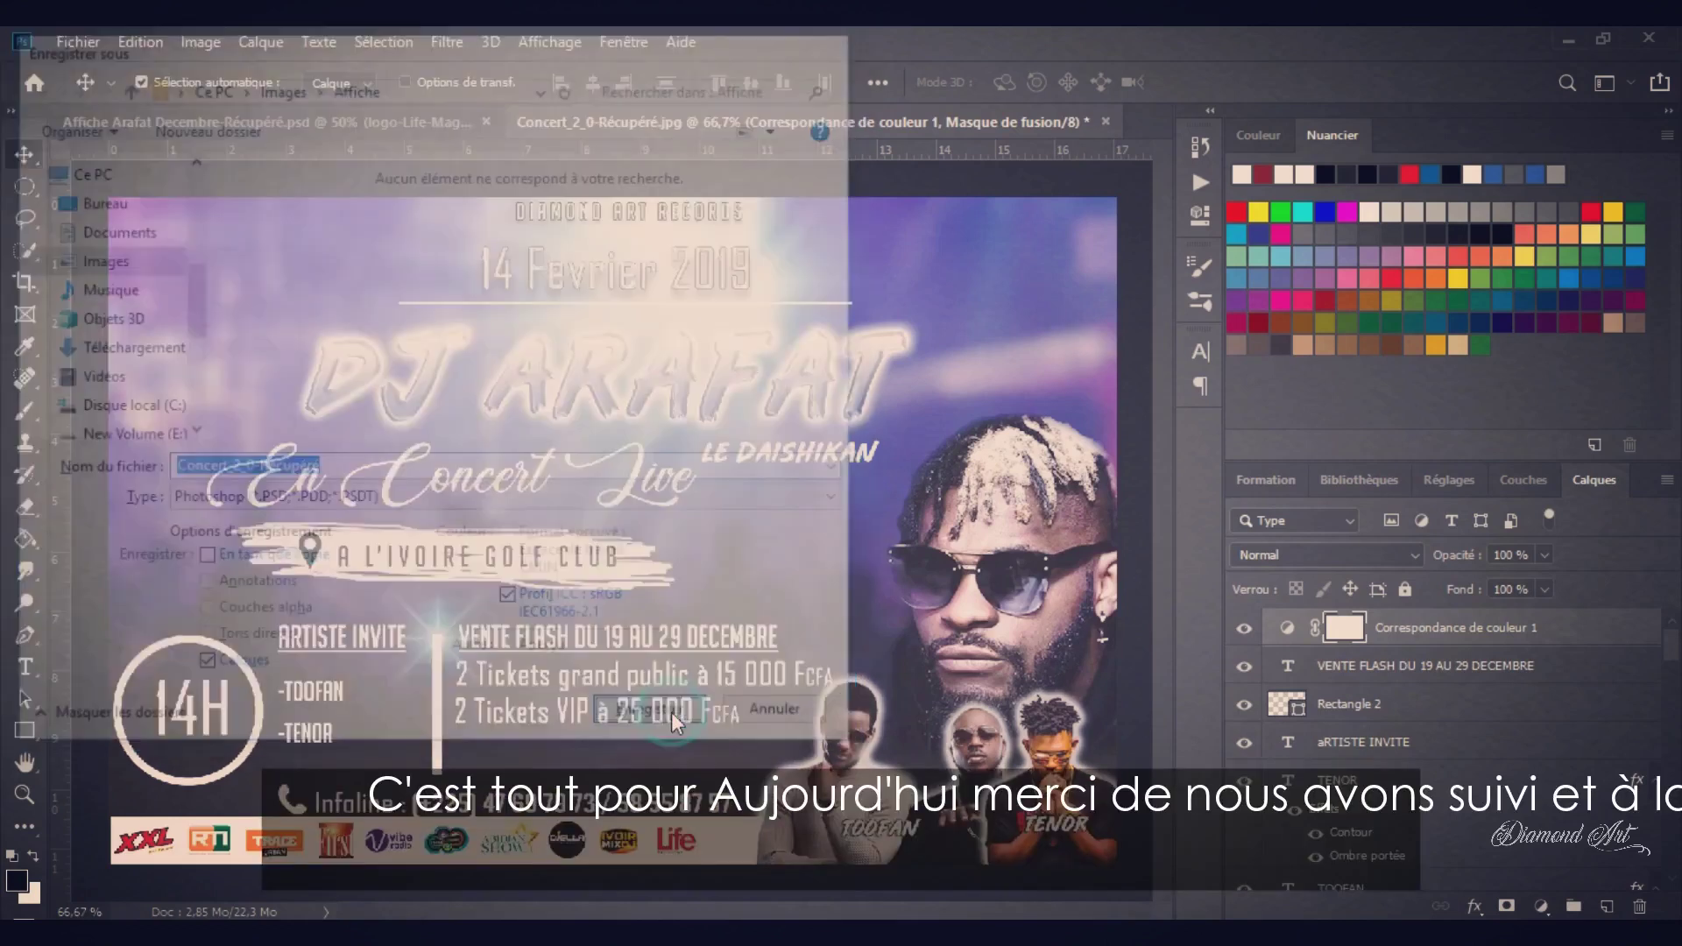
left_click(1184, 265)
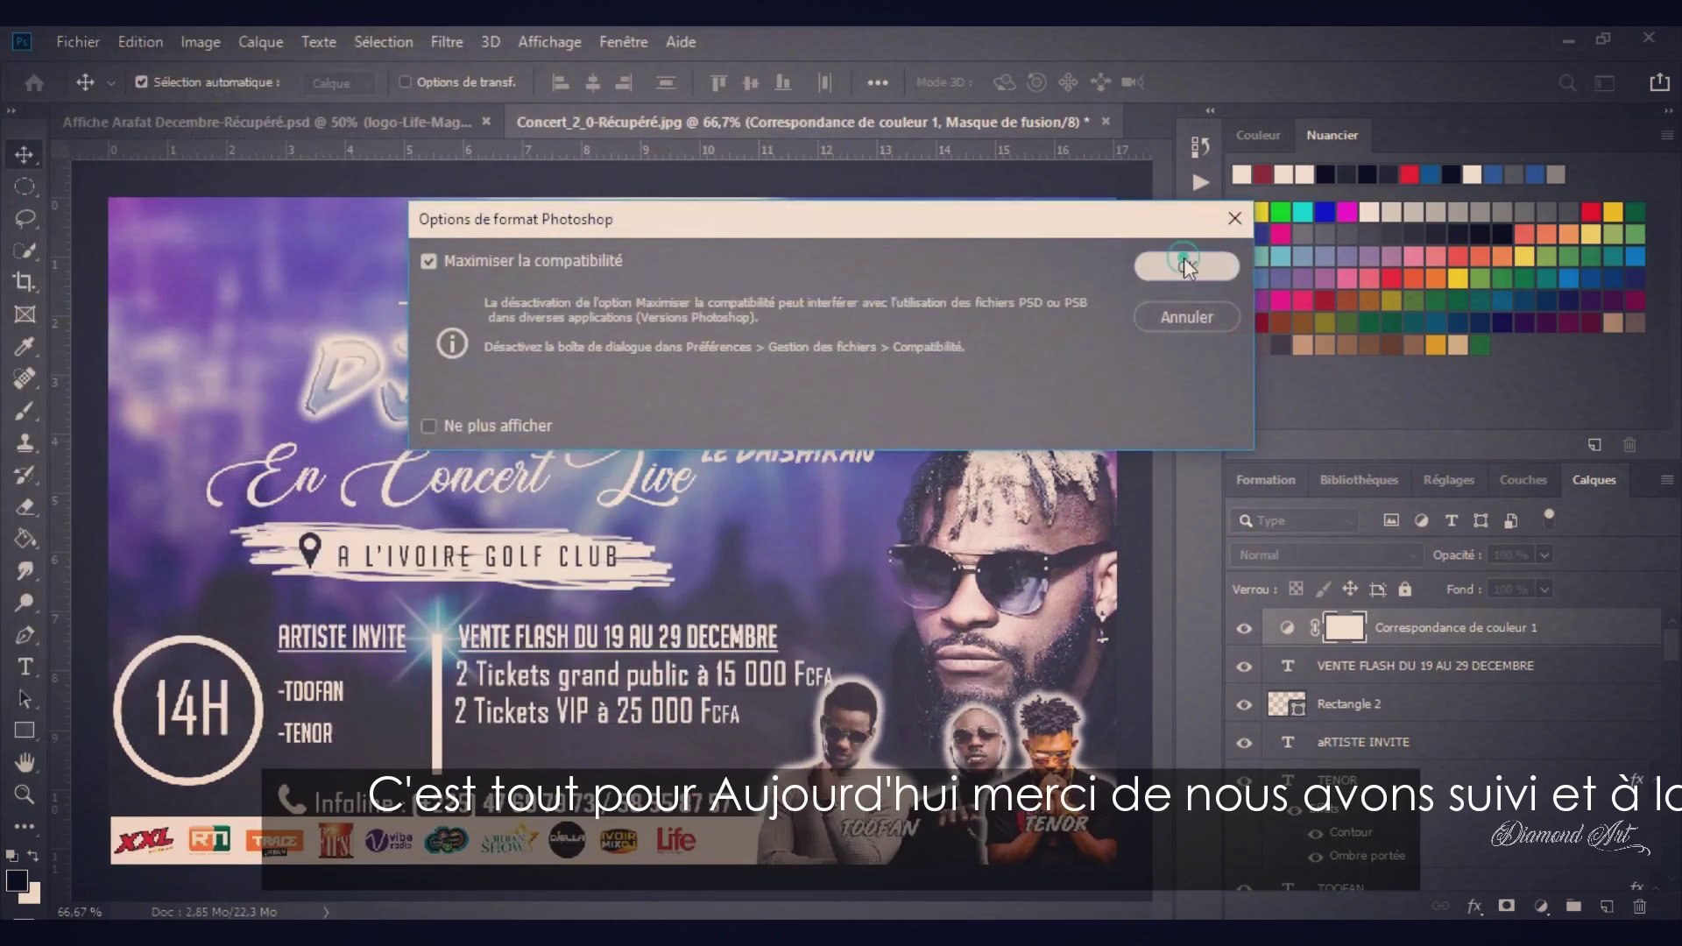